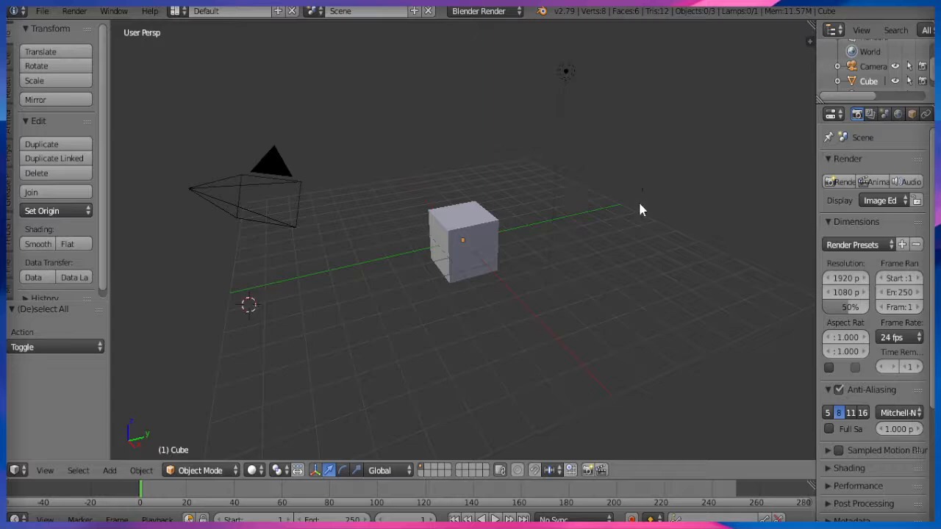
# Select everything except the cube and delete the camera and lamp.
pyautogui.click(641, 205)
pyautogui.click(267, 326)
pyautogui.click(628, 225)
pyautogui.click(380, 326)
pyautogui.moveTo(368, 256); pyautogui.dragTo(342, 257, button='middle')
pyautogui.press('a')
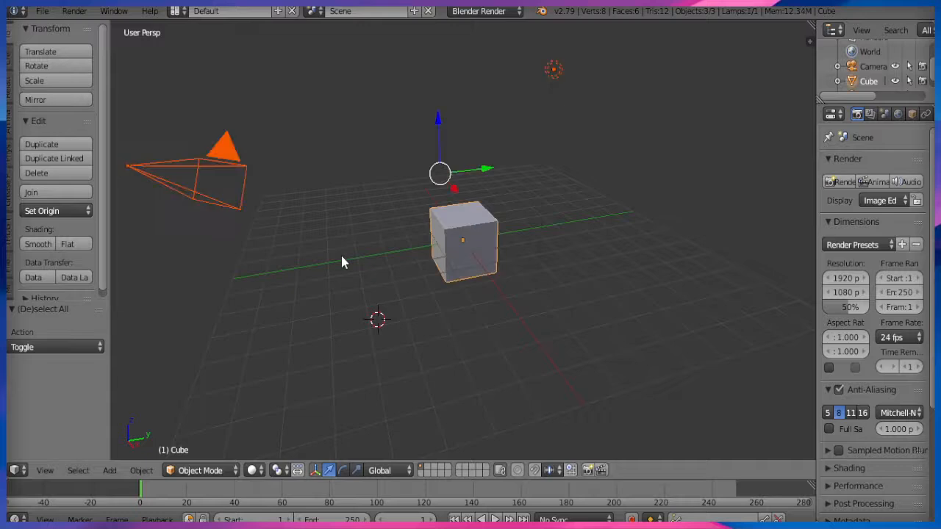
pyautogui.keyDown('shift'); pyautogui.rightClick(476, 222); pyautogui.keyUp('shift')
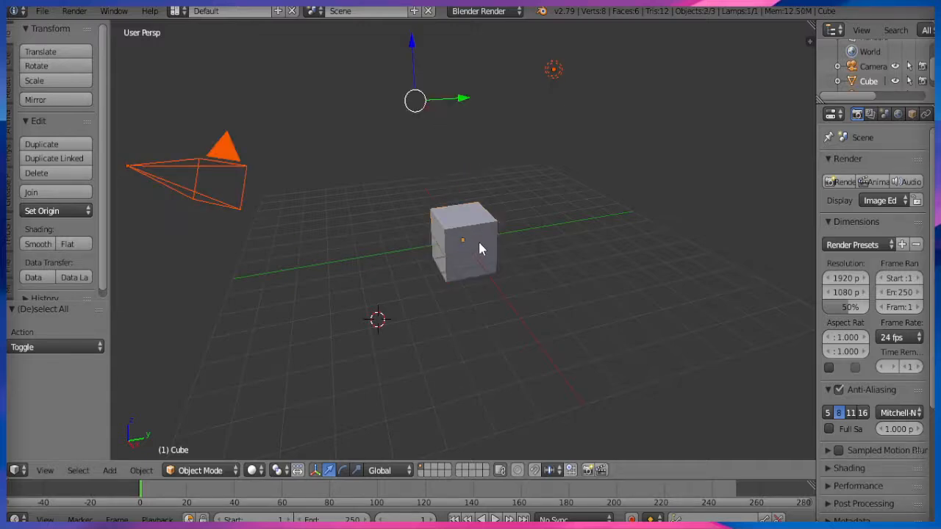
pyautogui.press('x')
pyautogui.click(456, 256)
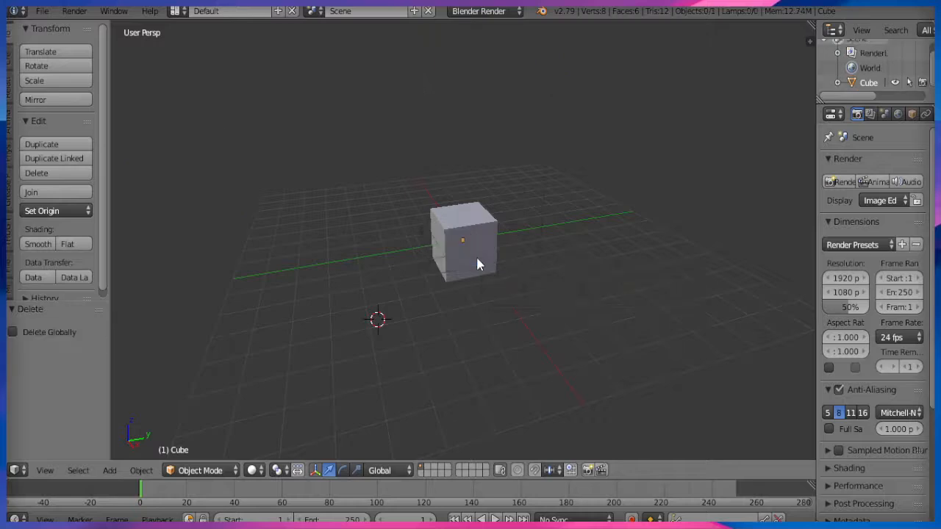
pyautogui.rightClick(477, 262)
pyautogui.scroll(2, 450, 339)
pyautogui.moveTo(453, 330); pyautogui.dragTo(427, 314, button='middle')
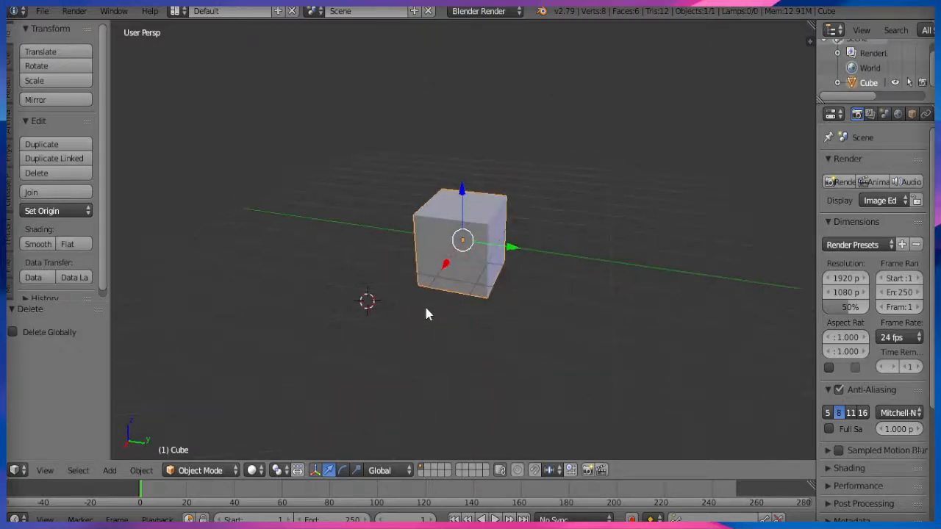
pyautogui.click(809, 42)
pyautogui.scroll(-10, 742, 336)
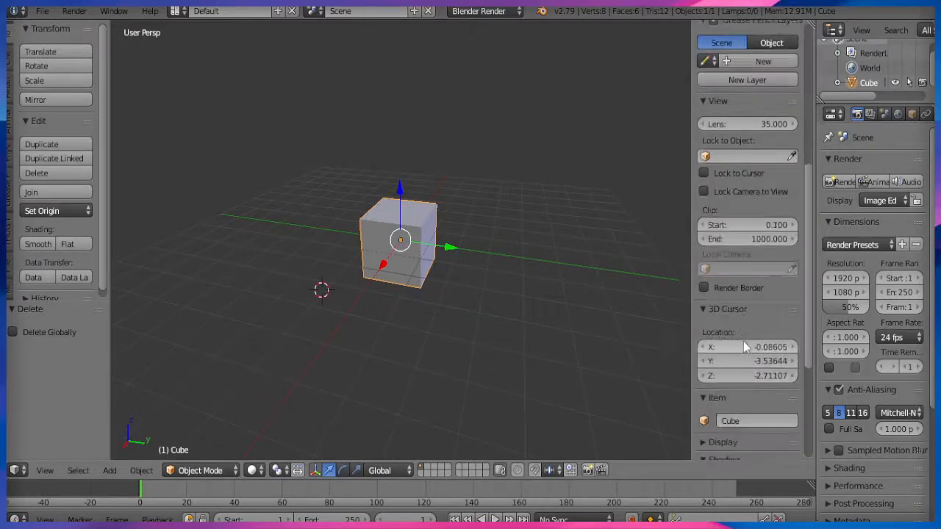
pyautogui.scroll(-3, 744, 341)
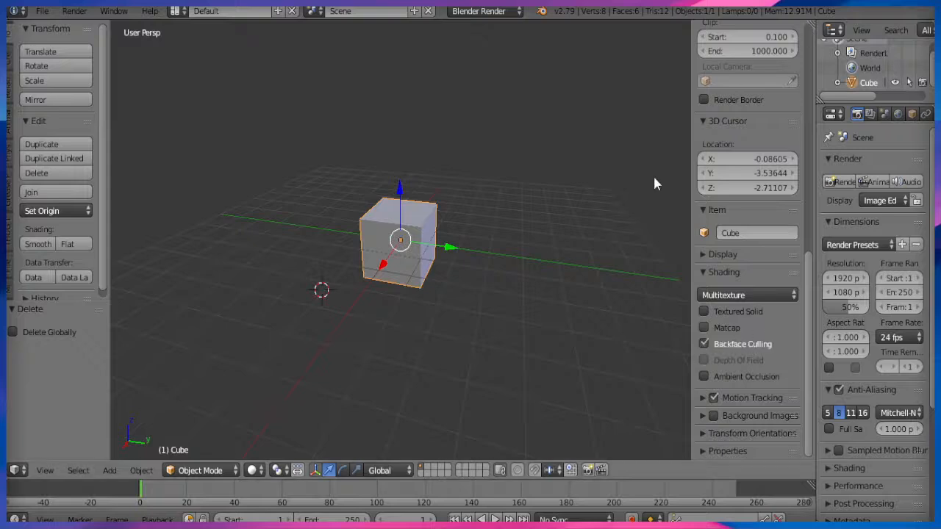
pyautogui.press('t')
pyautogui.press('t')
pyautogui.press('n')
pyautogui.moveTo(654, 179); pyautogui.dragTo(441, 345, button='middle')
pyautogui.click(193, 471)
# Enter Edit Mode on the cube and flip its face normals.
pyautogui.click(197, 437)
pyautogui.press('w')
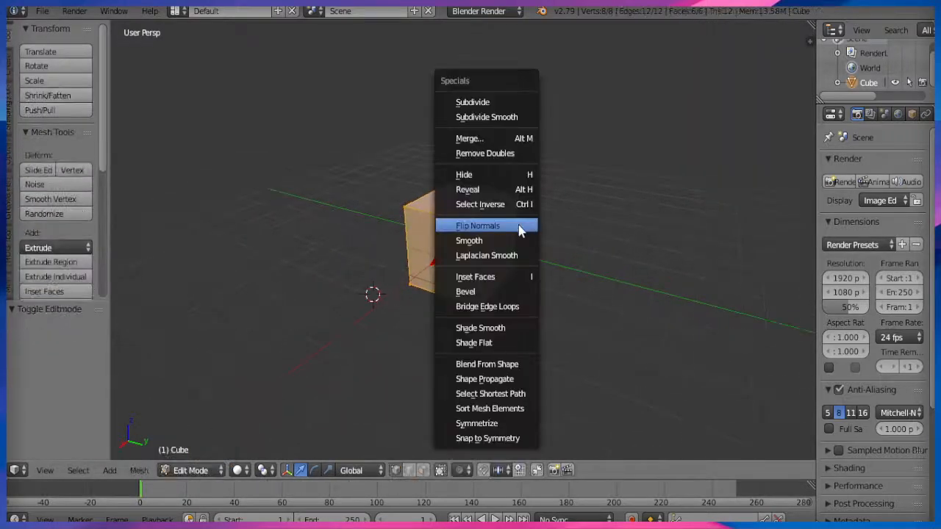
pyautogui.click(504, 229)
pyautogui.moveTo(508, 273)
pyautogui.mouseDown(button='middle')
pyautogui.moveTo(466, 279)
pyautogui.moveTo(510, 254)
pyautogui.moveTo(485, 221)
pyautogui.moveTo(519, 292)
pyautogui.mouseUp(button='middle')
pyautogui.press('w')
pyautogui.click(510, 255)
pyautogui.press('w')
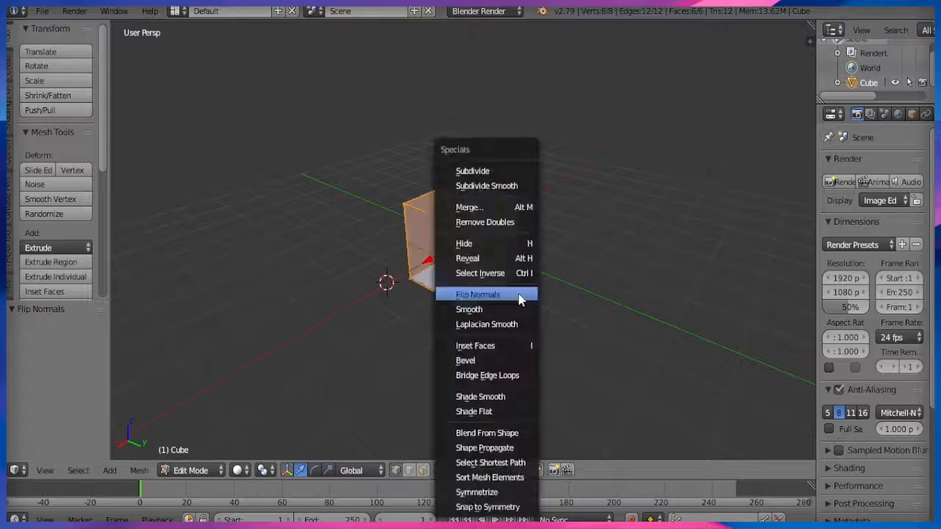
pyautogui.click(519, 295)
pyautogui.moveTo(500, 353); pyautogui.dragTo(420, 456, button='middle')
pyautogui.moveTo(499, 332); pyautogui.dragTo(480, 328, button='middle')
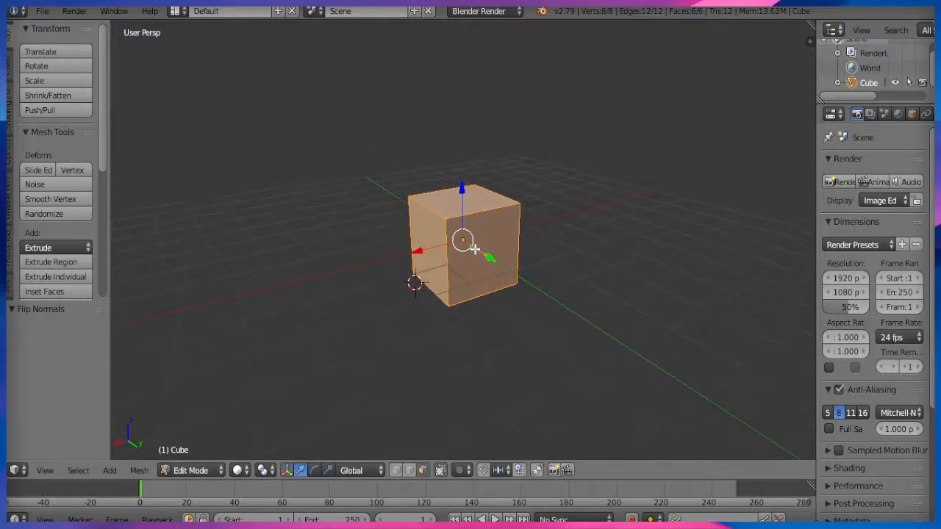
# Select four of the cube's faces and delete them, leaving a floor and wall.
pyautogui.rightClick(478, 249)
pyautogui.keyDown('shift'); pyautogui.rightClick(437, 245); pyautogui.keyUp('shift')
pyautogui.moveTo(550, 253); pyautogui.dragTo(453, 254, button='middle')
pyautogui.moveTo(505, 239); pyautogui.dragTo(429, 343, button='middle')
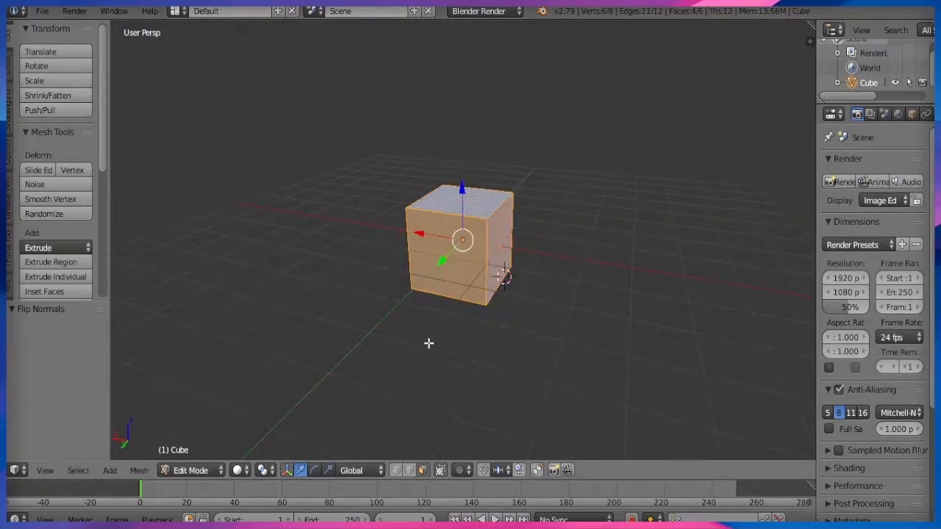
pyautogui.keyDown('shift'); pyautogui.rightClick(462, 313); pyautogui.keyUp('shift')
pyautogui.moveTo(463, 313); pyautogui.dragTo(495, 273, button='middle')
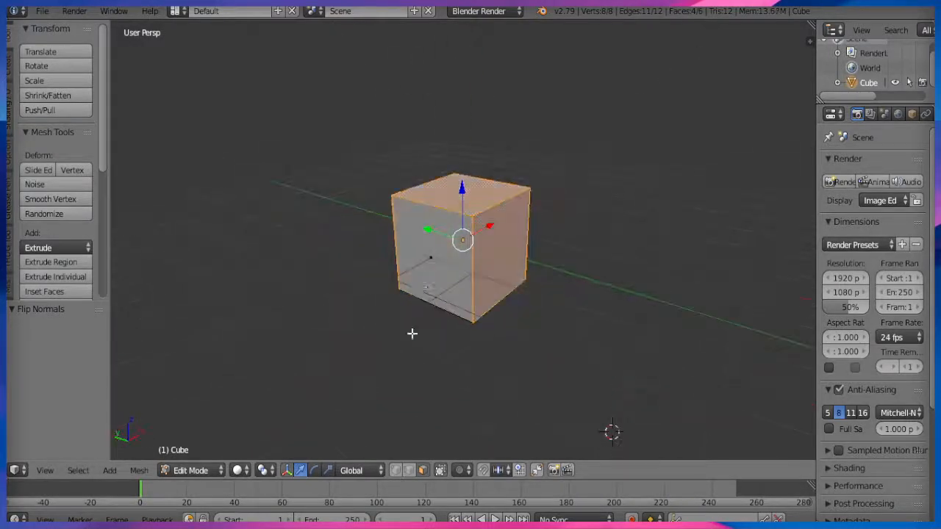
pyautogui.moveTo(412, 334); pyautogui.dragTo(447, 241, button='middle')
pyautogui.press('x')
pyautogui.click(444, 307)
# Flip the wall and floor normals, then start bevelling their shared edge.
pyautogui.press('a')
pyautogui.press('a')
pyautogui.press('w')
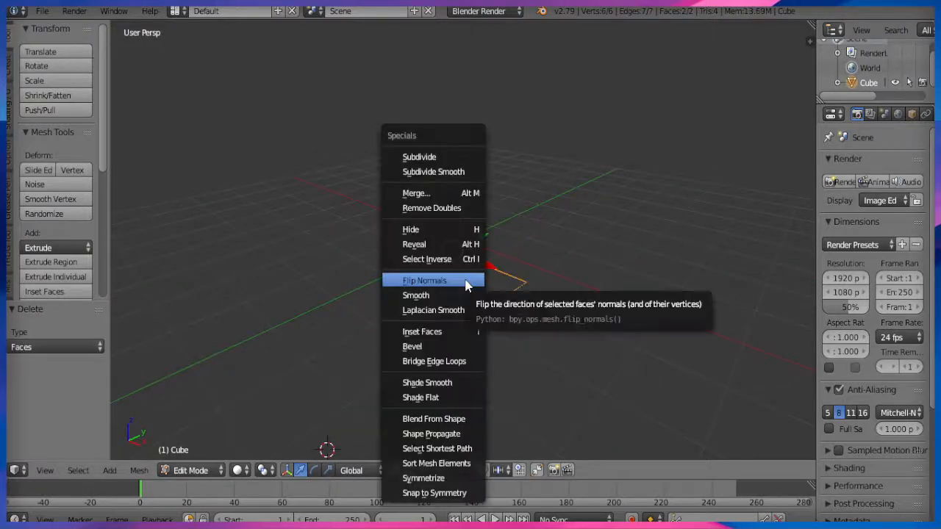
pyautogui.click(466, 279)
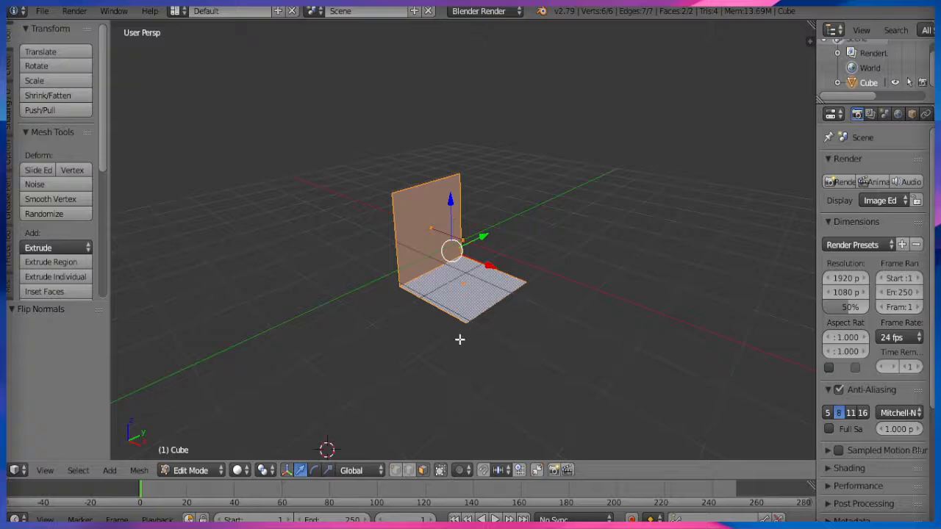
pyautogui.scroll(1, 448, 401)
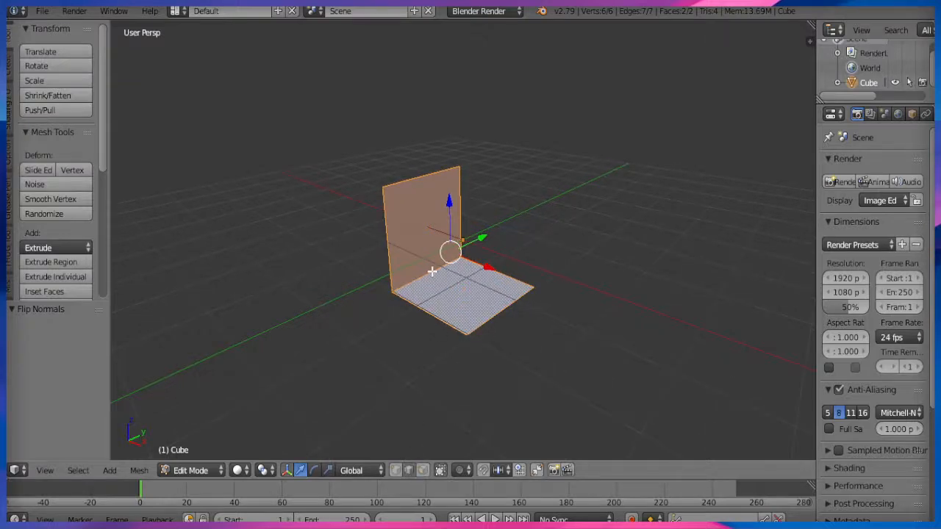
pyautogui.rightClick(453, 262)
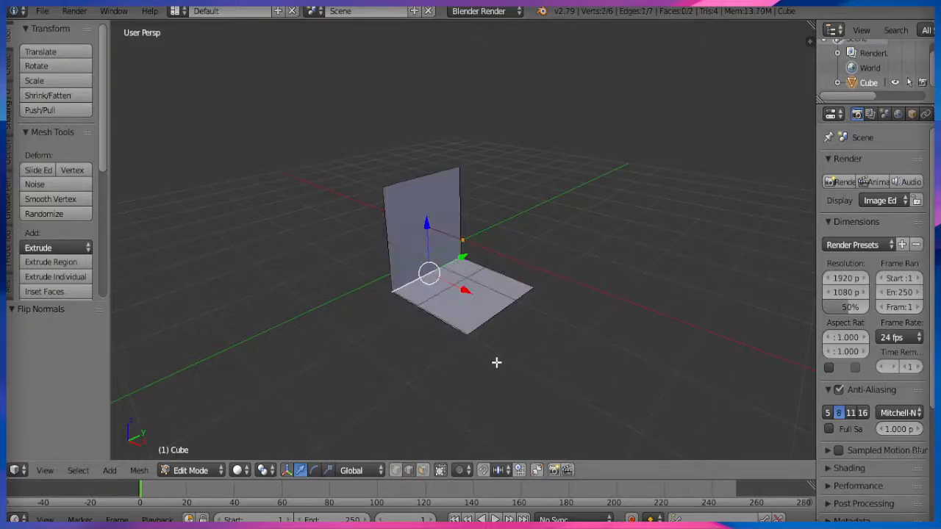
pyautogui.hotkey('ctrl', 'b')
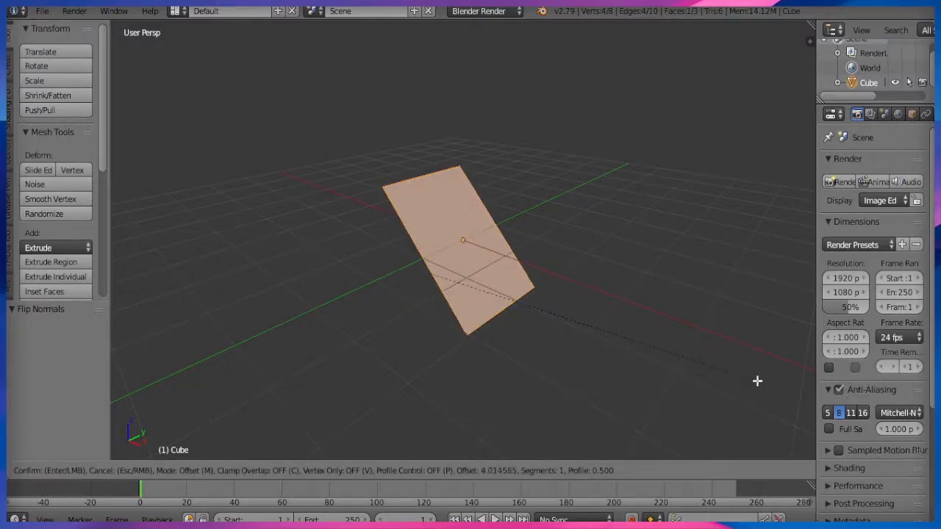
# Give the wall–floor bevel 5 segments and confirm the curved corner.
pyautogui.scroll(5, 757, 381)
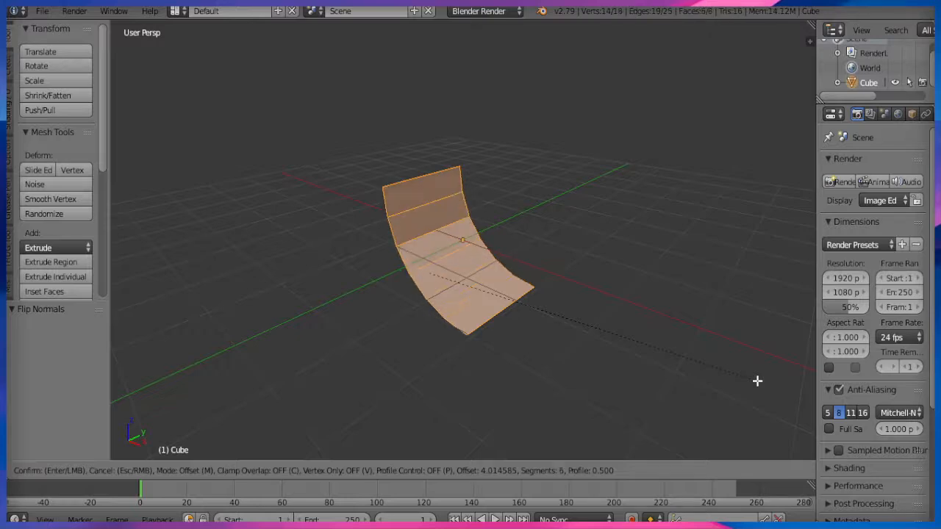
pyautogui.scroll(1, 757, 381)
pyautogui.scroll(-2, 757, 380)
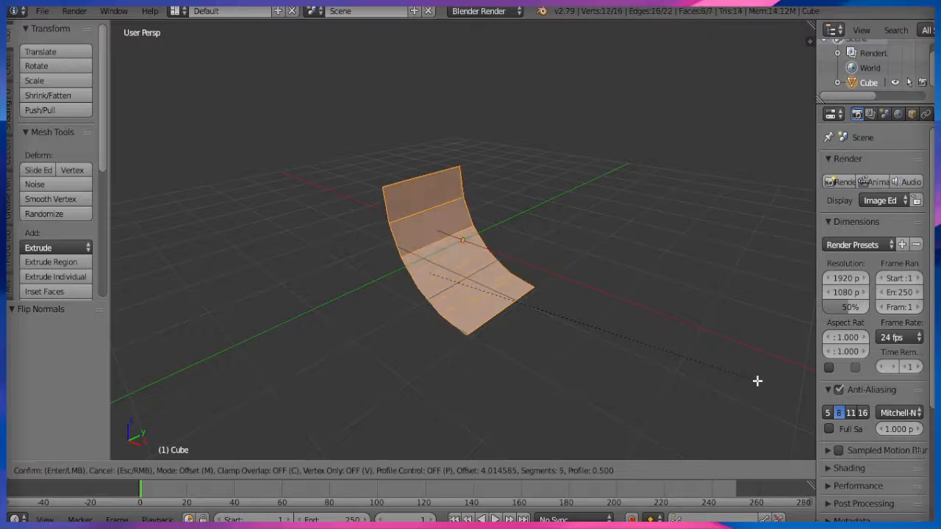
pyautogui.scroll(5, 757, 381)
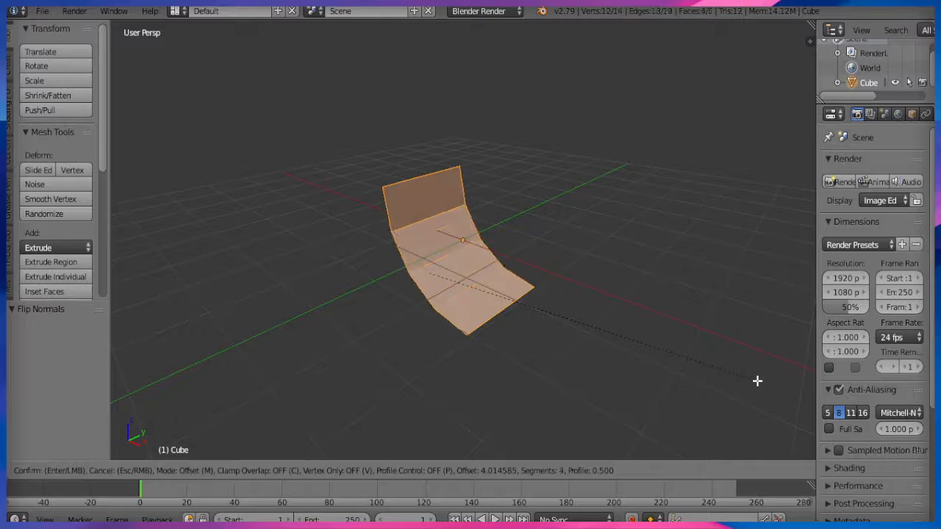
pyautogui.scroll(9, 758, 381)
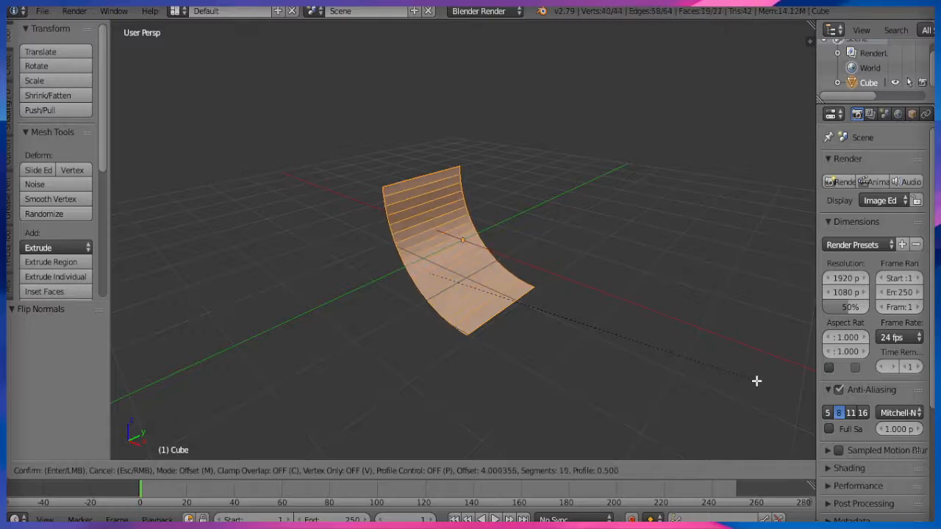
pyautogui.scroll(-15, 755, 382)
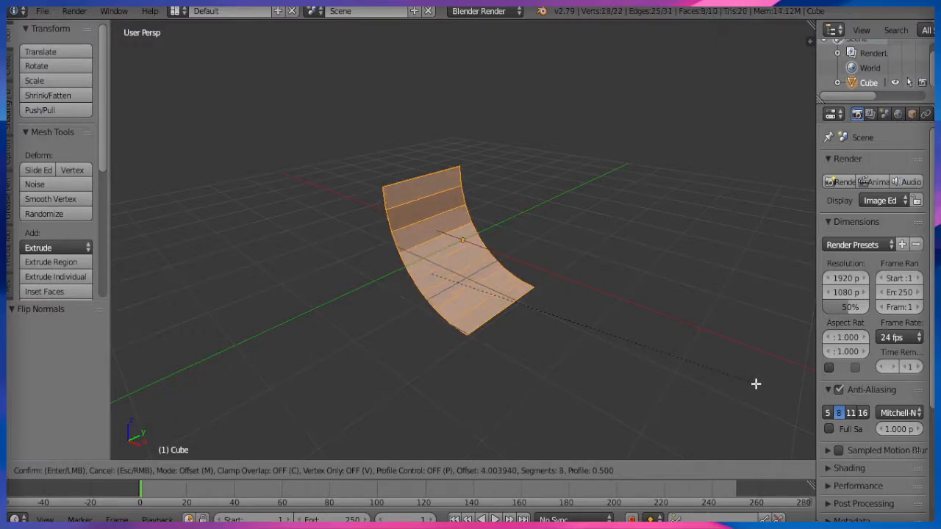
pyautogui.scroll(1, 756, 384)
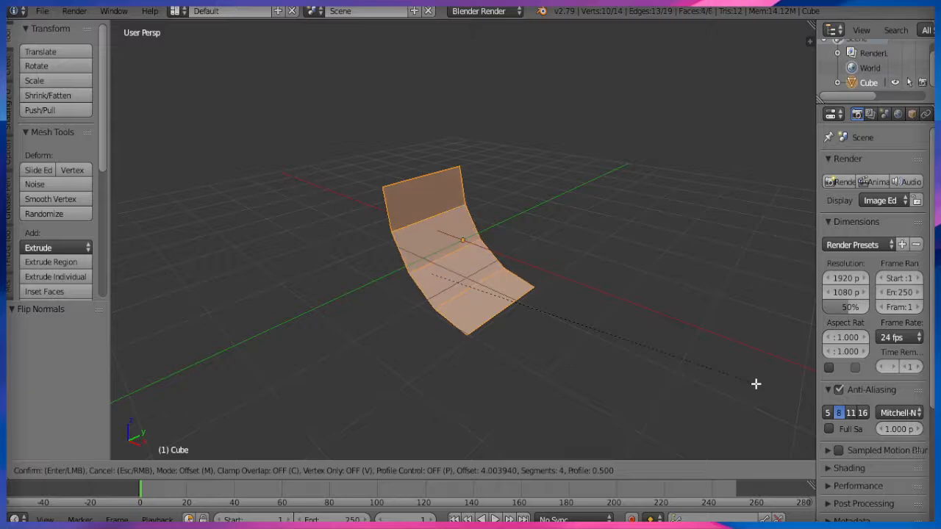
pyautogui.click(756, 384)
pyautogui.moveTo(574, 375); pyautogui.dragTo(571, 343, button='middle')
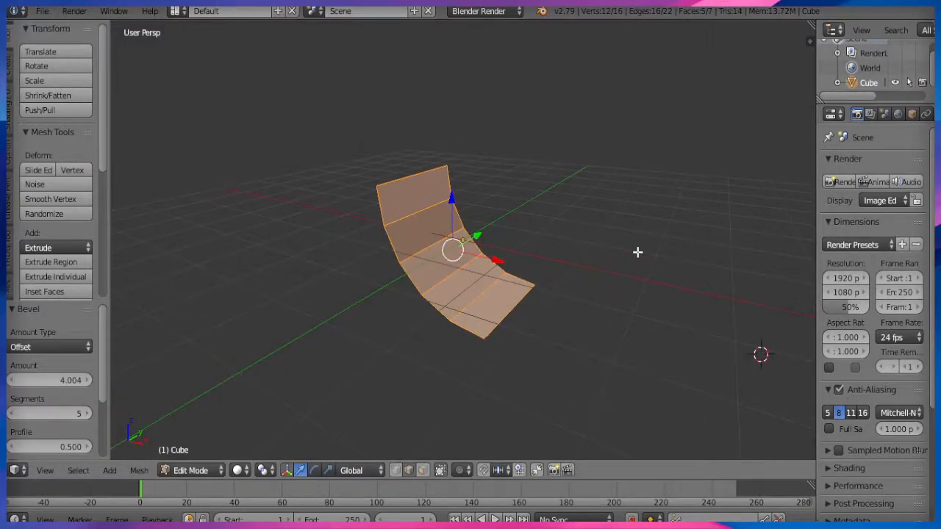
# Remove Doubles on the whole ramp mesh, merging 4 duplicate vertices.
pyautogui.press('a')
pyautogui.press('a')
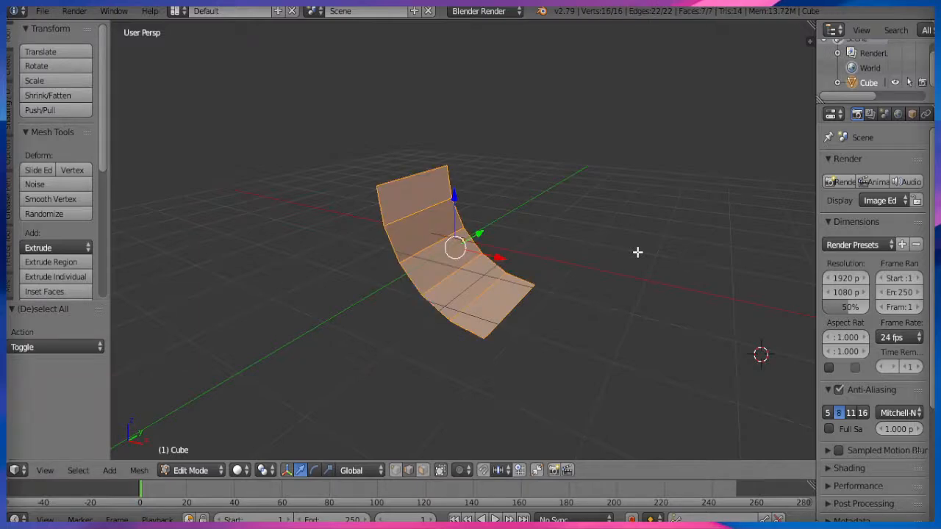
pyautogui.press('w')
pyautogui.click(623, 189)
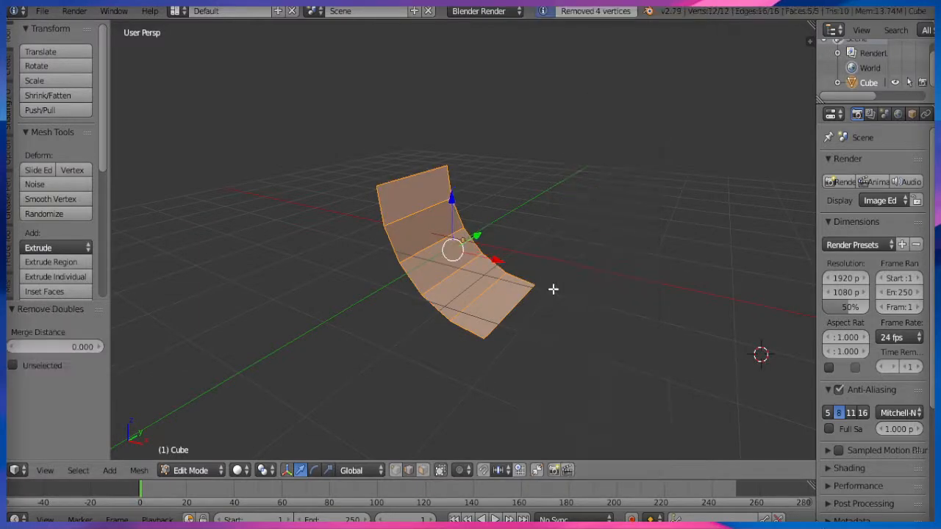
pyautogui.scroll(3, 551, 276)
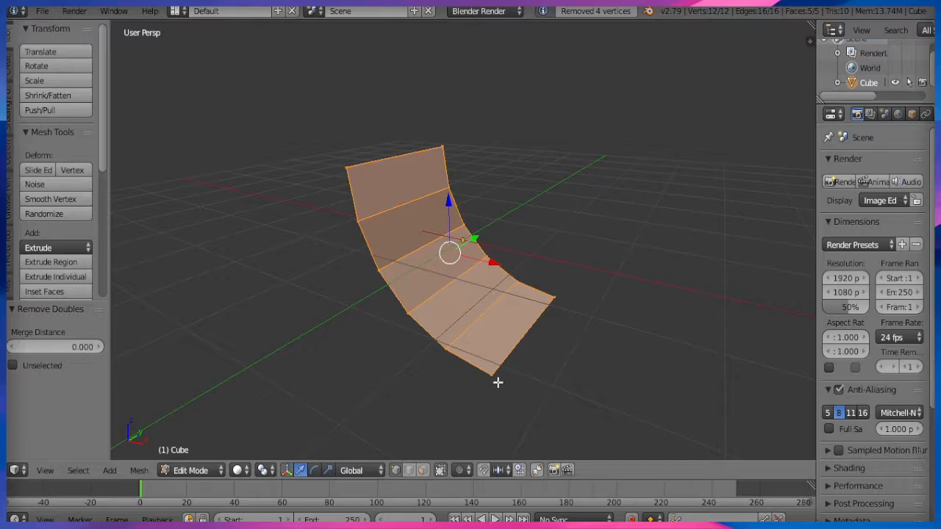
# Select the four corner vertices of the ramp sheet.
pyautogui.rightClick(493, 373)
pyautogui.keyDown('shift'); pyautogui.rightClick(554, 299); pyautogui.keyUp('shift')
pyautogui.keyDown('shift'); pyautogui.rightClick(348, 167); pyautogui.keyUp('shift')
pyautogui.keyDown('shift'); pyautogui.rightClick(444, 147); pyautogui.keyUp('shift')
pyautogui.moveTo(517, 357); pyautogui.dragTo(478, 387, button='middle')
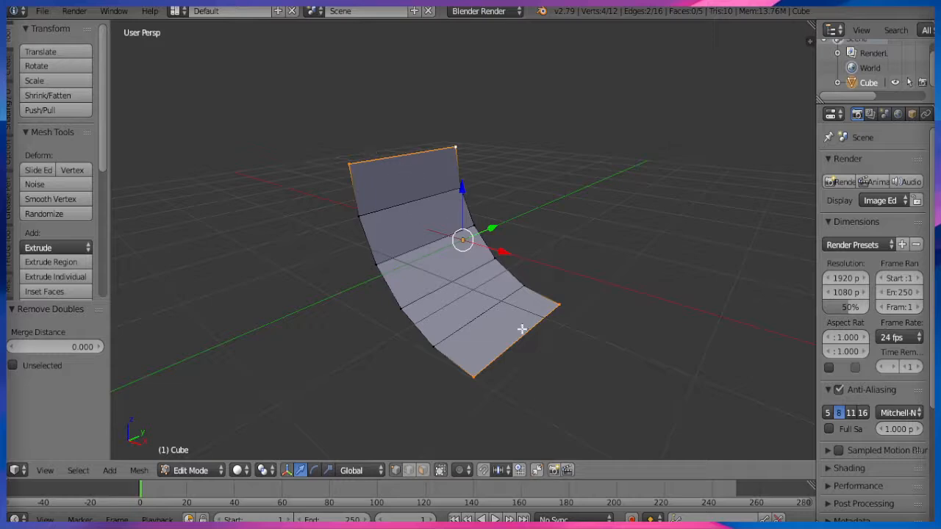
pyautogui.moveTo(451, 300); pyautogui.dragTo(511, 352, button='middle')
# Duplicate the whole ramp mesh and slide the copy along Y.
pyautogui.press('a')
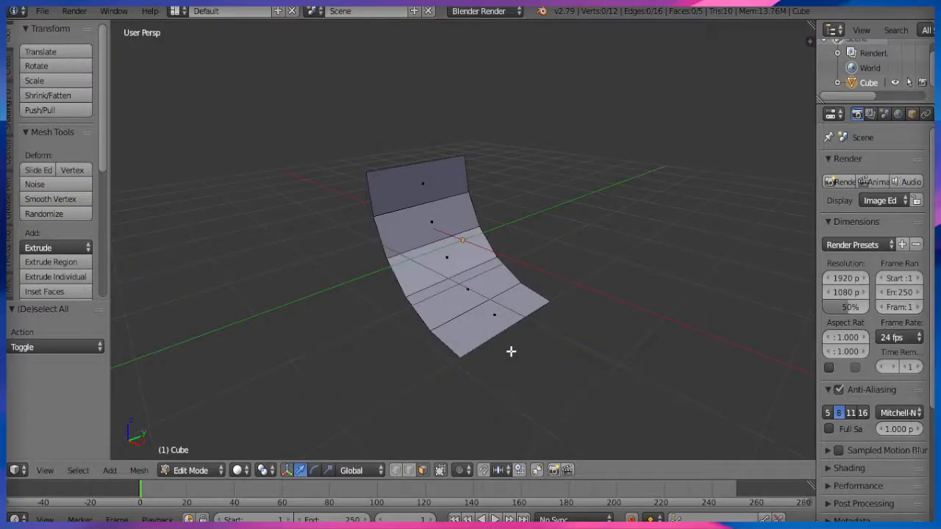
pyautogui.press('a')
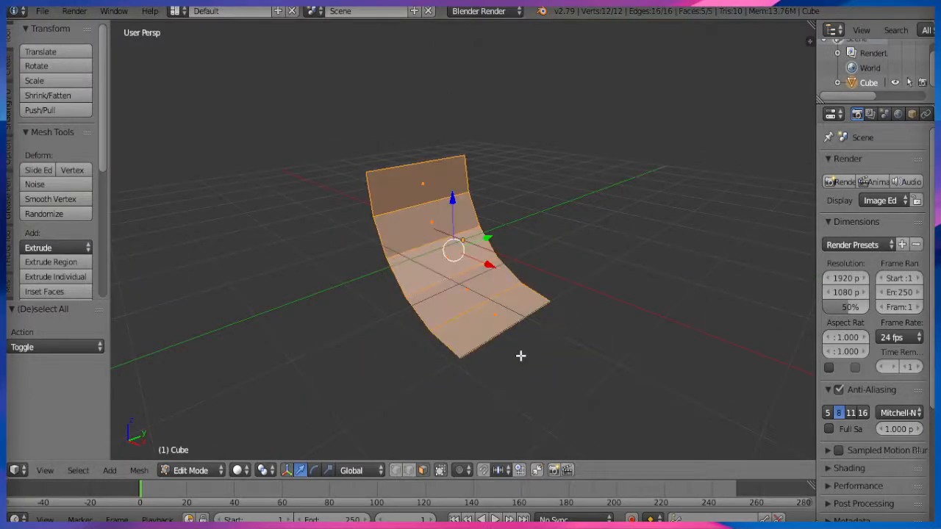
pyautogui.hotkey('shift', 'd')
pyautogui.press('y')
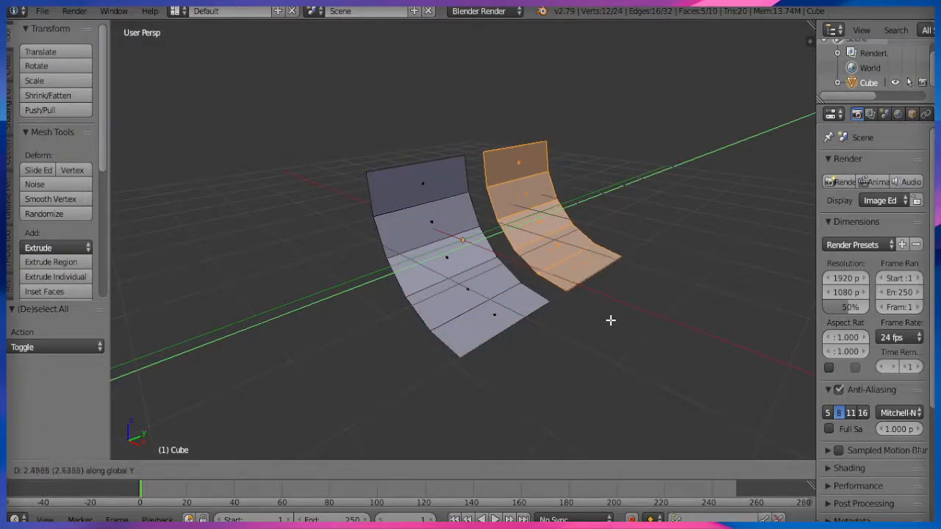
# Place the copy about 2.897 units along Y beside the original.
pyautogui.press('x')
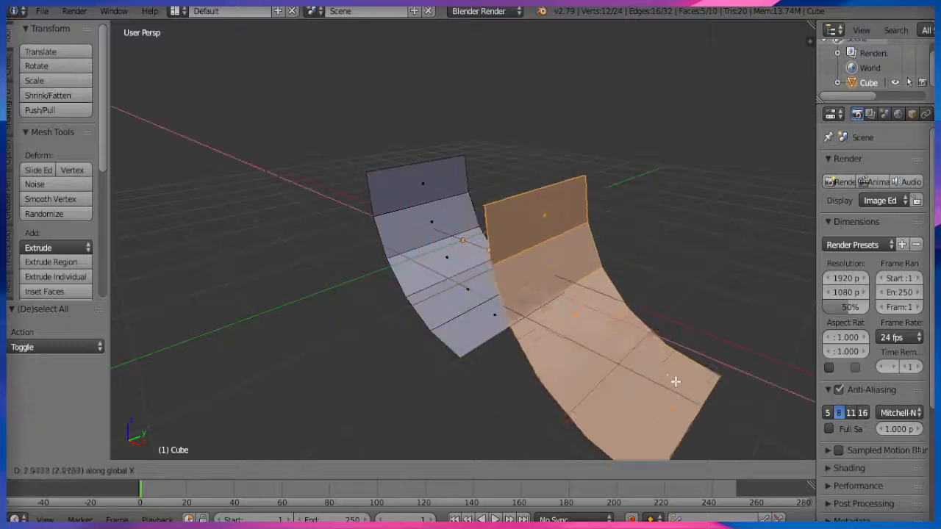
pyautogui.press('y')
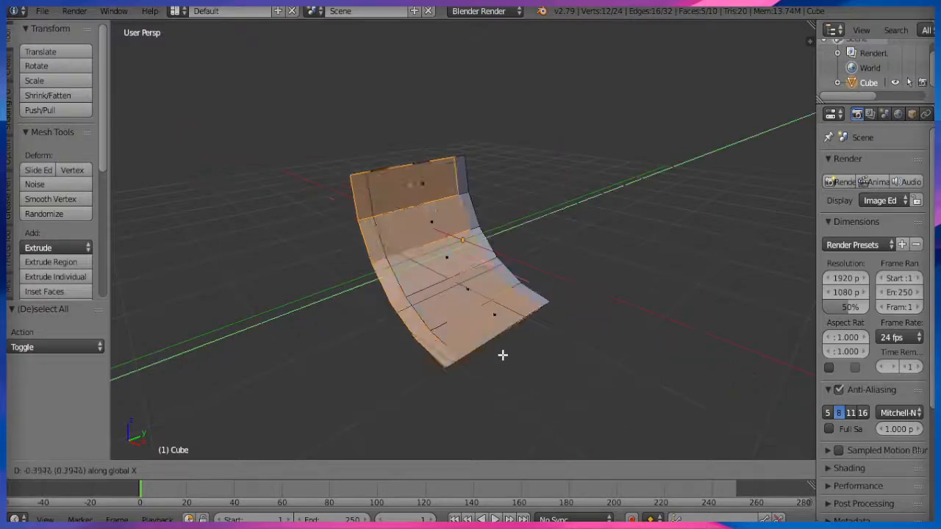
pyautogui.click(620, 307)
pyautogui.keyDown('shift'); pyautogui.moveTo(607, 330); pyautogui.dragTo(535, 358, button='middle'); pyautogui.keyUp('shift')
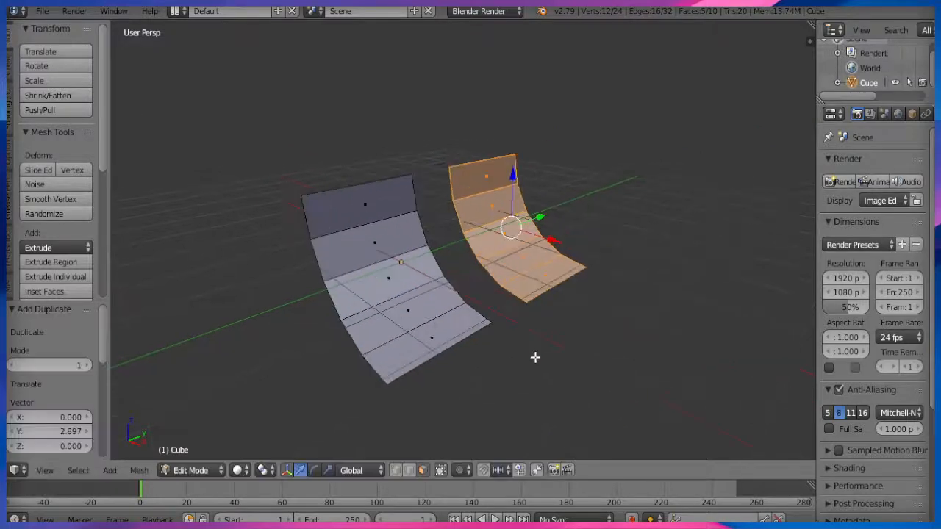
# Rotate the copy -30° about Z, enable snapping, and shift it 1 unit along X.
pyautogui.press('r')
pyautogui.press('z')
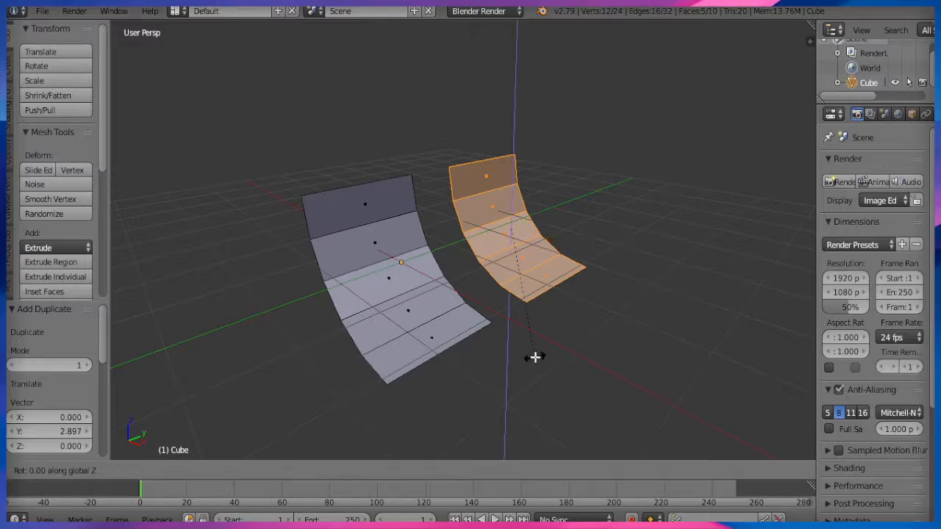
pyautogui.write('30')
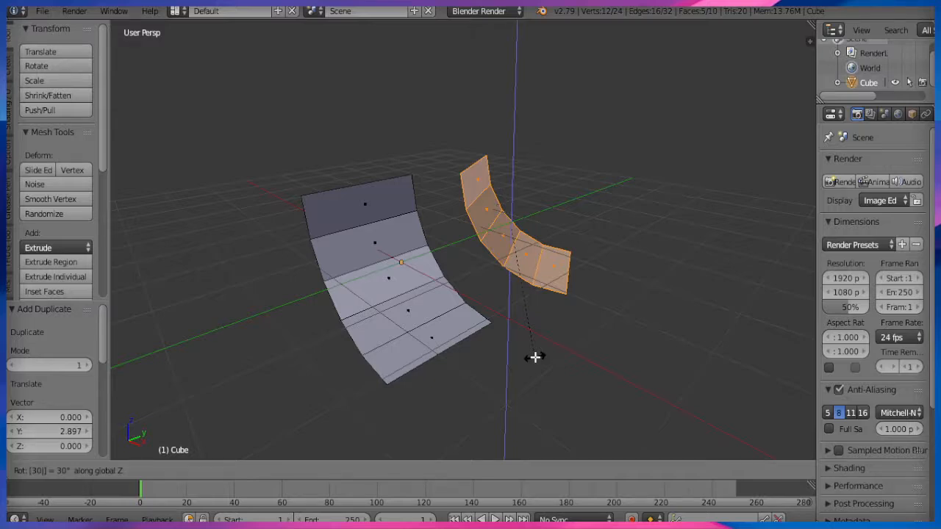
pyautogui.press('-')
pyautogui.press('Return')
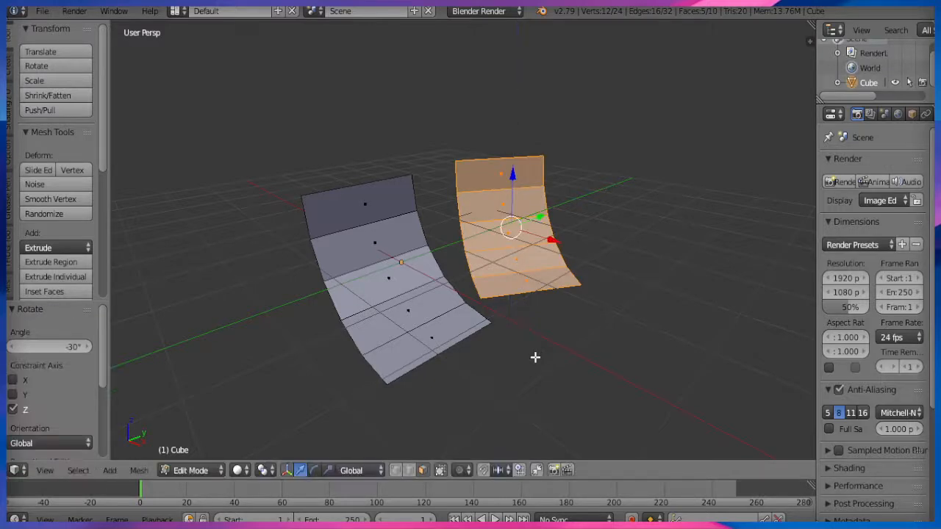
pyautogui.hotkey('shift', 'Tab')
pyautogui.press('g')
pyautogui.click(566, 342)
# Set snapping to Vertex and snap the copy onto the first sheet's corner.
pyautogui.press('g')
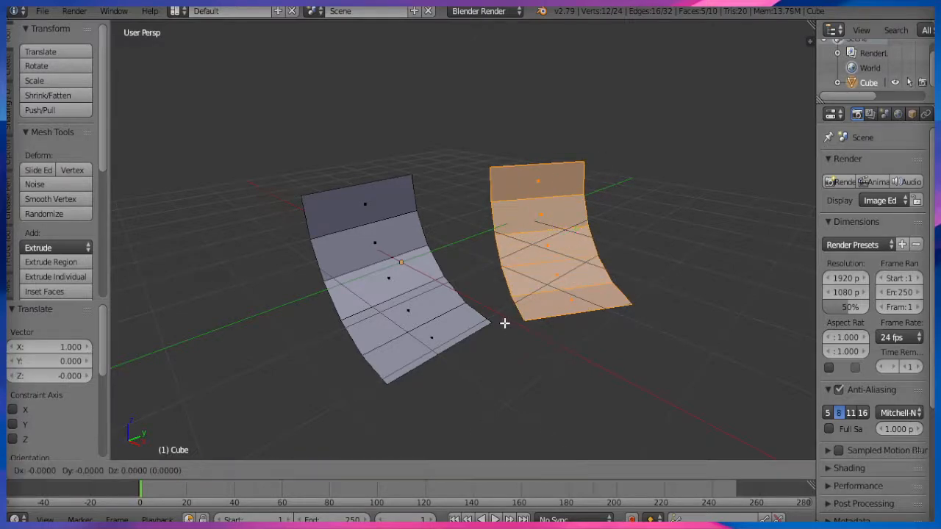
pyautogui.click(495, 322)
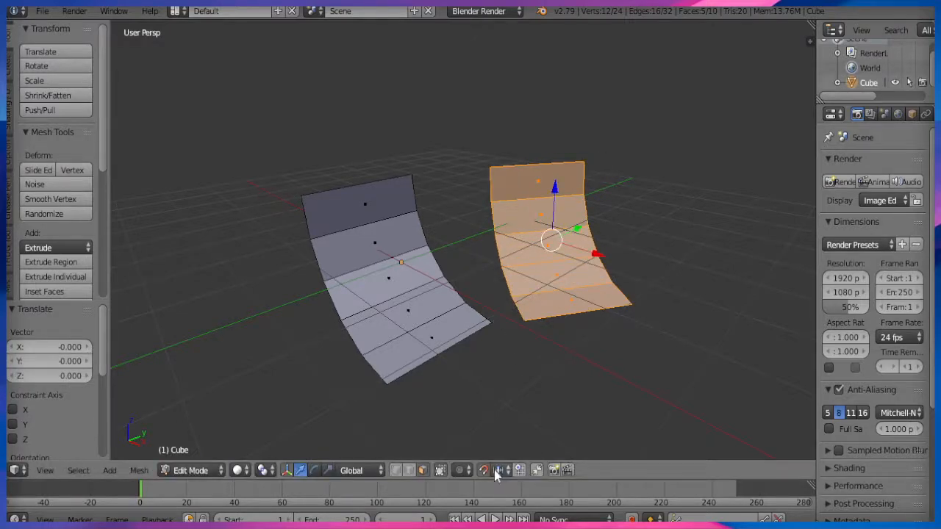
pyautogui.hotkey('shift', 'Tab')
pyautogui.click(484, 471)
pyautogui.click(504, 471)
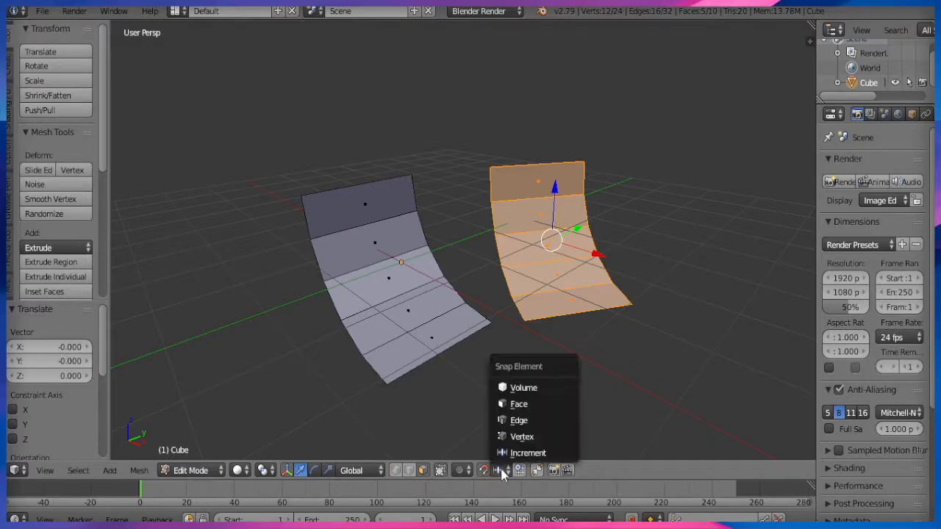
pyautogui.click(529, 439)
pyautogui.press('g')
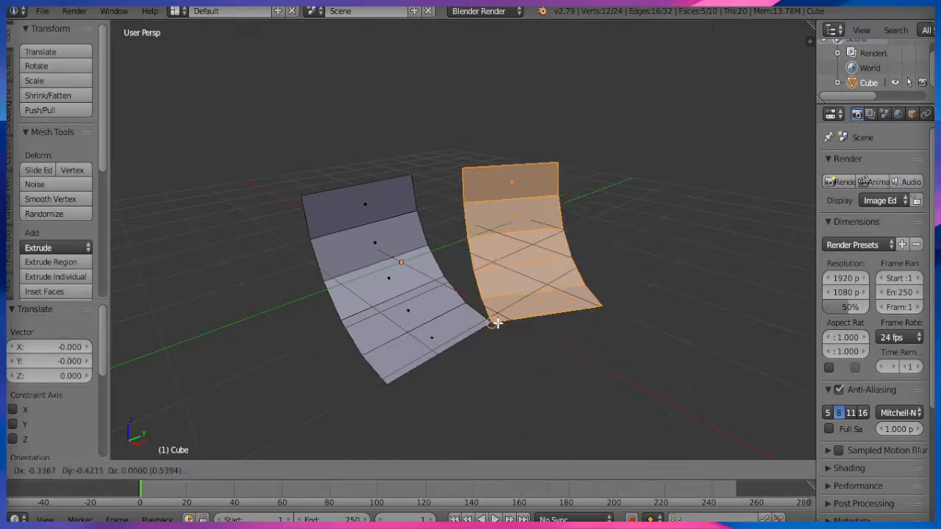
pyautogui.click(496, 322)
pyautogui.moveTo(655, 215); pyautogui.dragTo(655, 244, button='middle')
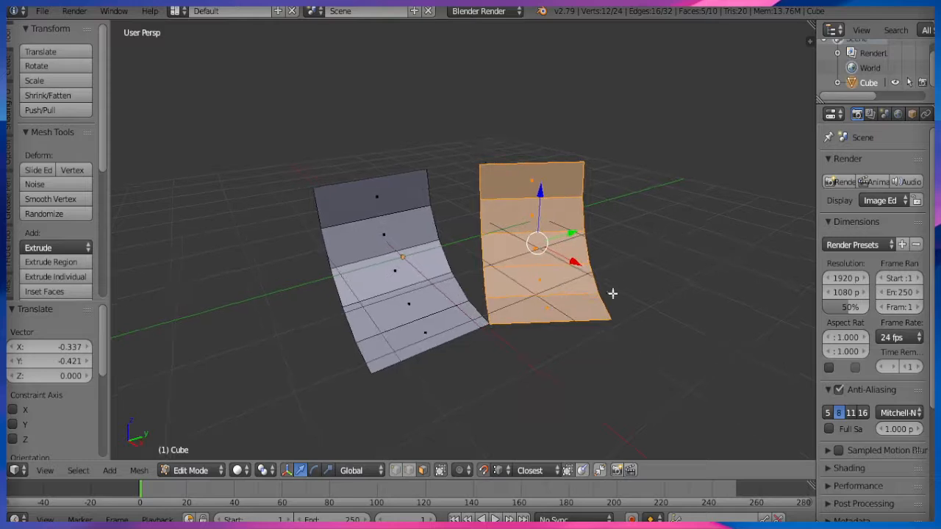
# Duplicate the second sheet and move the third sheet further right along X.
pyautogui.hotkey('shift', 'd')
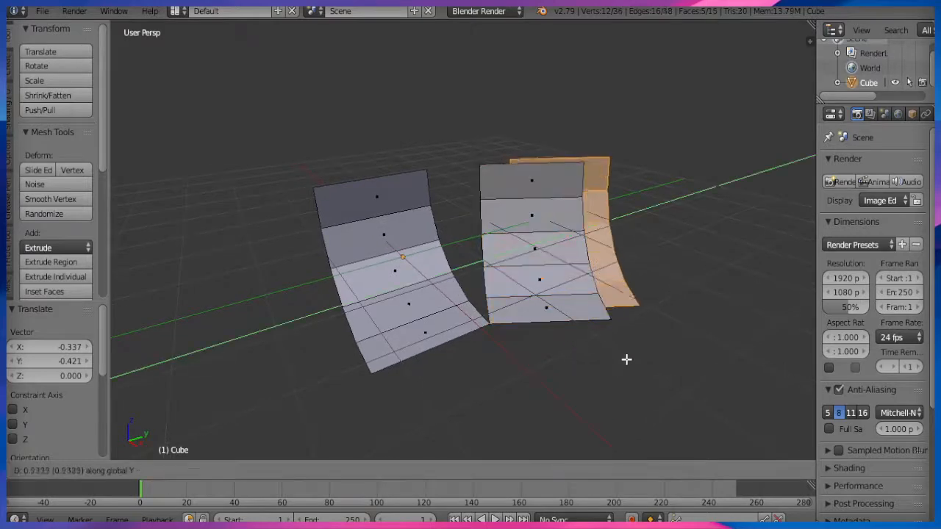
pyautogui.click(633, 356)
pyautogui.press('x')
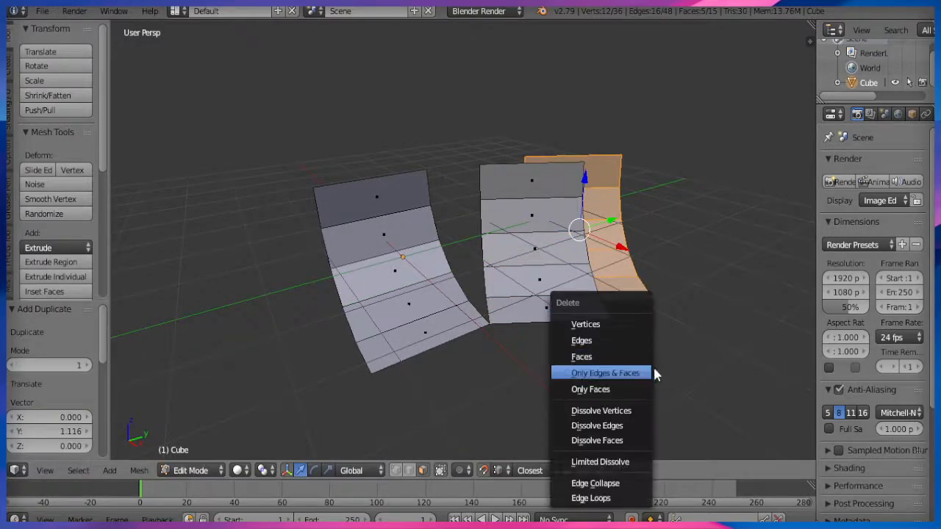
pyautogui.press('Escape')
pyautogui.press('g')
pyautogui.press('x')
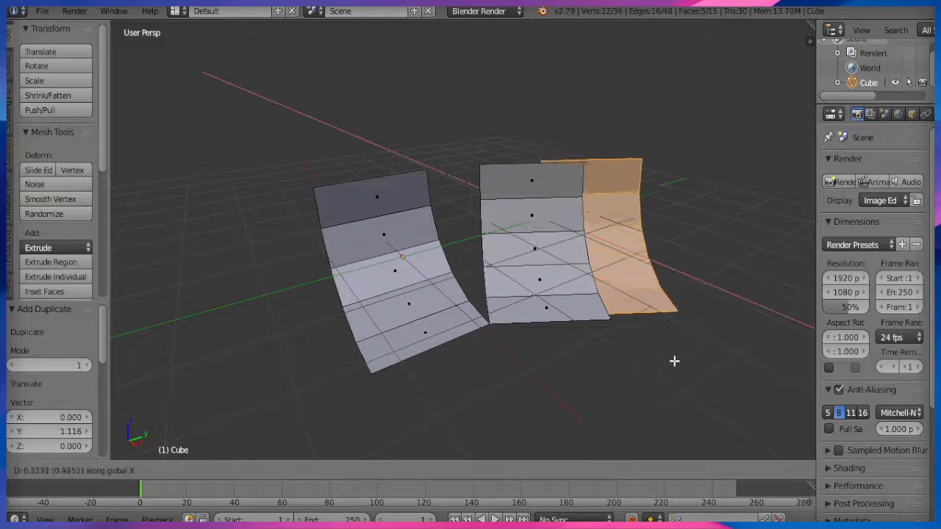
pyautogui.click(782, 397)
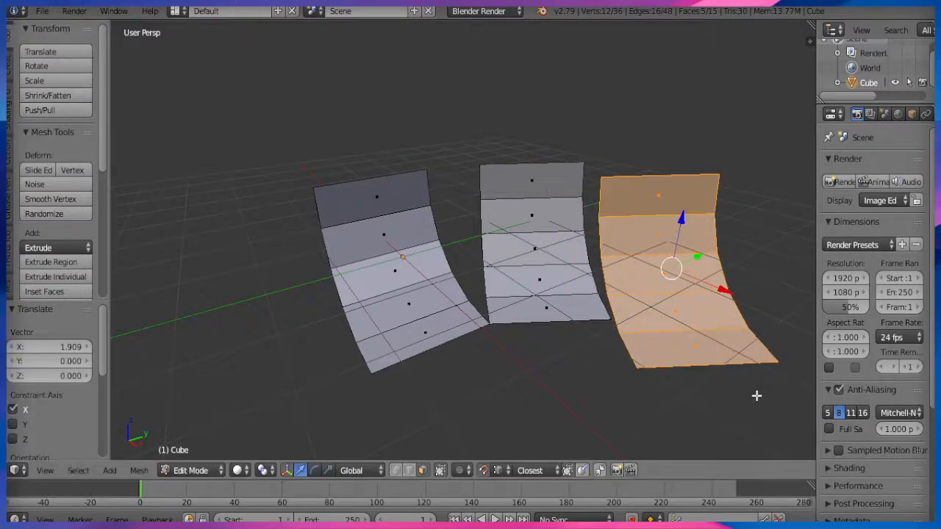
pyautogui.moveTo(756, 395); pyautogui.dragTo(688, 406, button='middle')
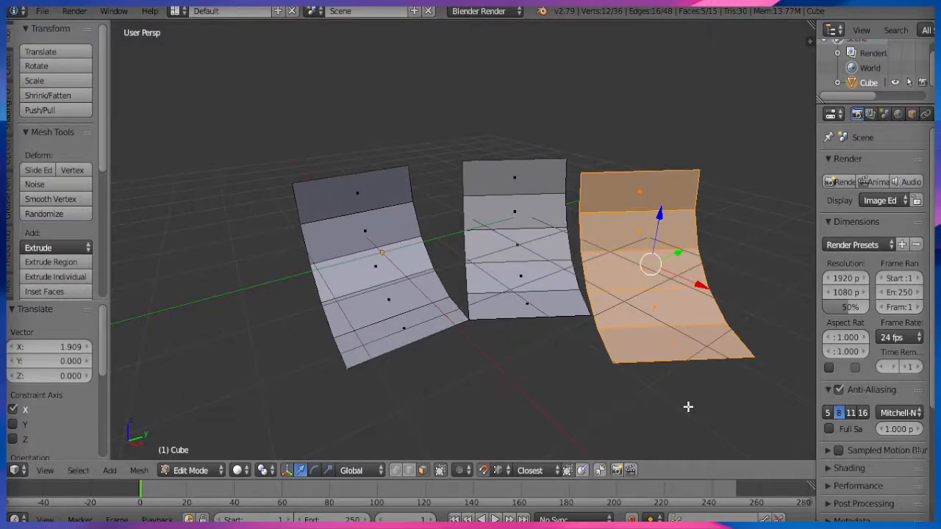
# Rotate the third sheet -30° about Z and snap it onto the second's corner.
pyautogui.press('r')
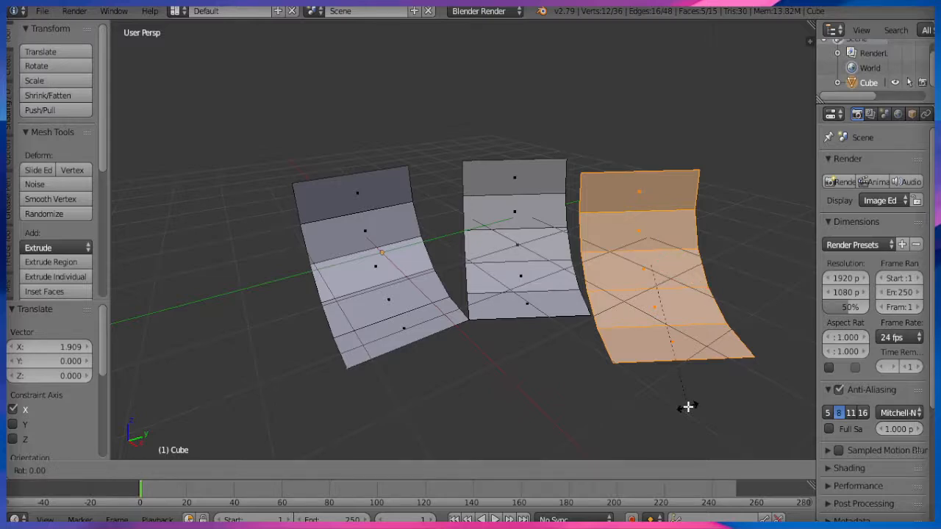
pyautogui.write('z-30')
pyautogui.press('Return')
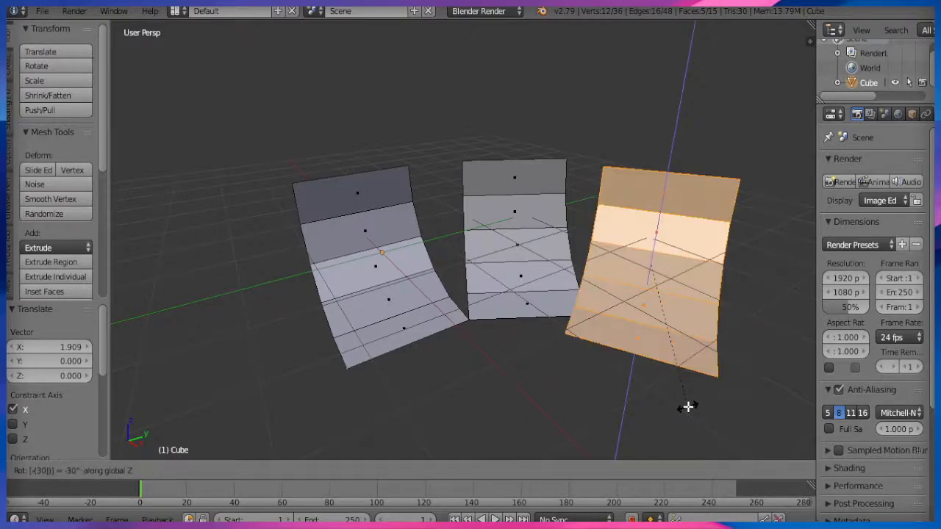
pyautogui.press('g')
pyautogui.click(637, 361)
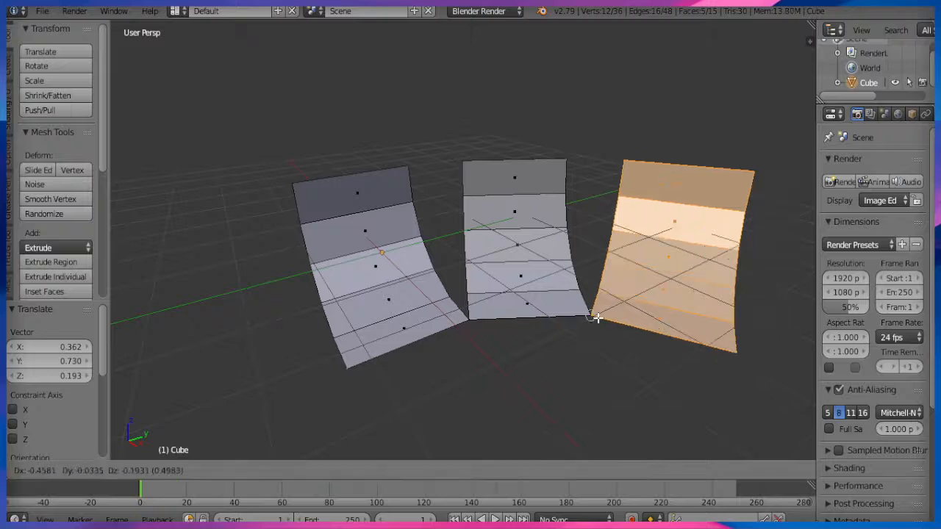
pyautogui.moveTo(622, 382); pyautogui.dragTo(558, 352, button='middle')
# Create a fourth sheet turned -30° about Z, snapped against the third's corner.
pyautogui.hotkey('shift', 'd')
pyautogui.press('x')
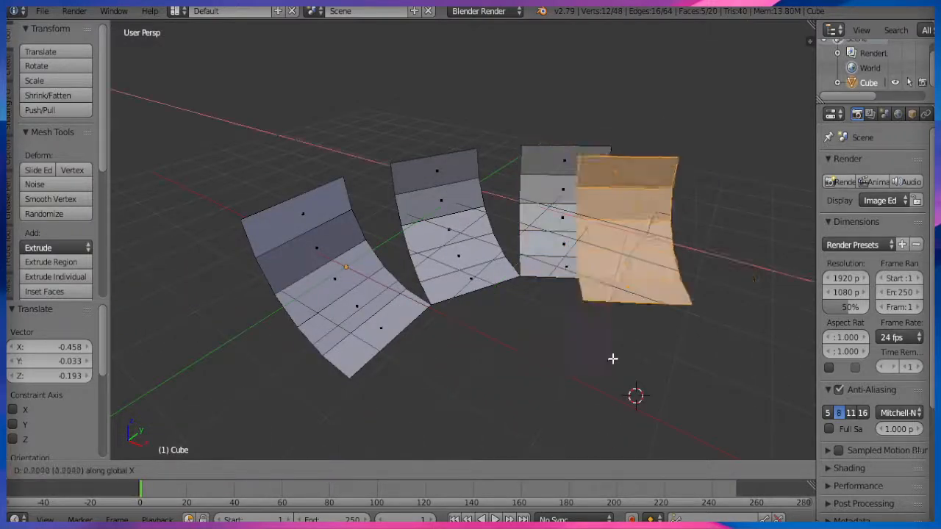
pyautogui.click(682, 373)
pyautogui.write('rz-30')
pyautogui.press('Return')
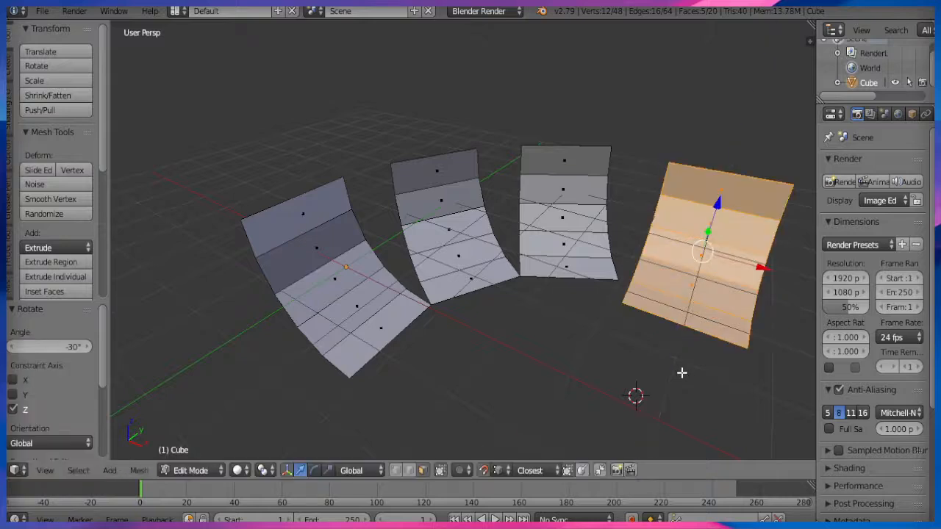
pyautogui.hotkey('ctrl', 'z')
pyautogui.press('g')
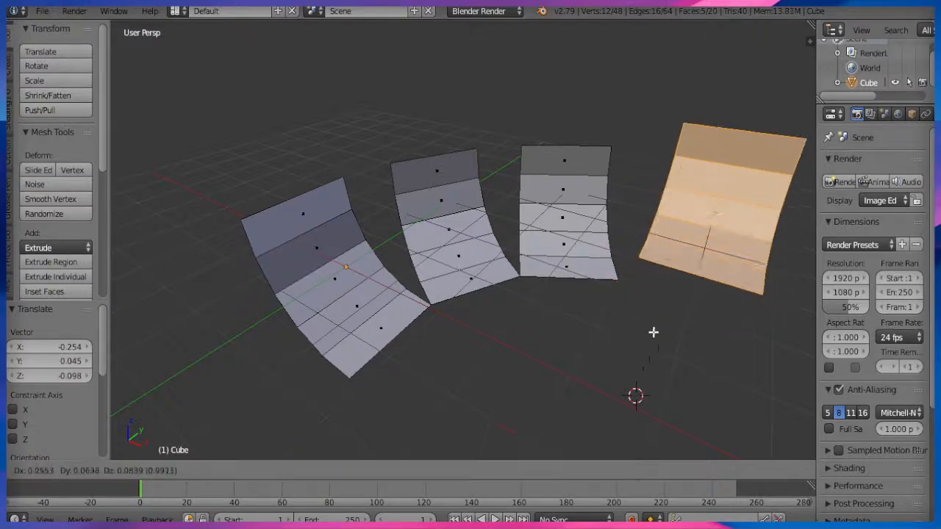
pyautogui.click(620, 287)
# Remove Doubles across all four sheets to weld the seams.
pyautogui.press('a')
pyautogui.press('w')
pyautogui.click(625, 215)
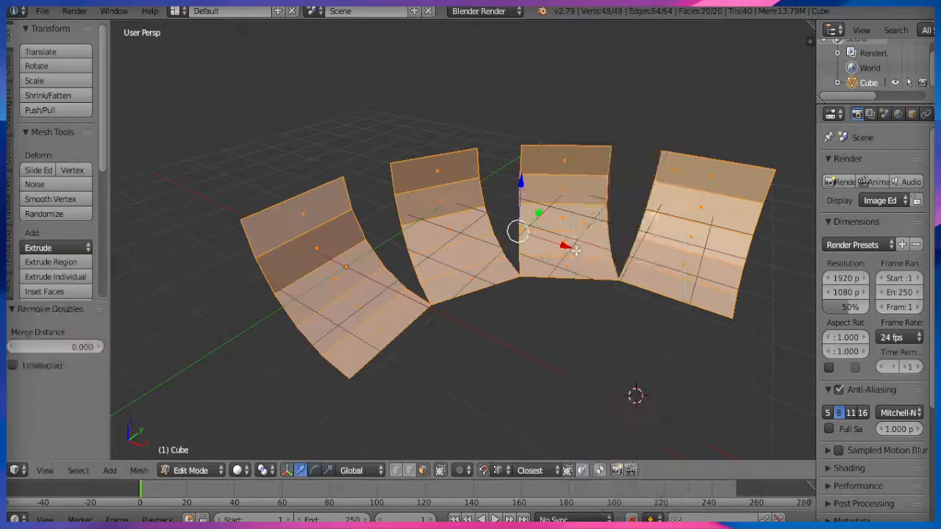
# Turn off Limit selection to visible and select the seam vertices between sections one and two.
pyautogui.scroll(-2, 528, 271)
pyautogui.moveTo(528, 270); pyautogui.dragTo(569, 354, button='middle')
pyautogui.press('KP_7')
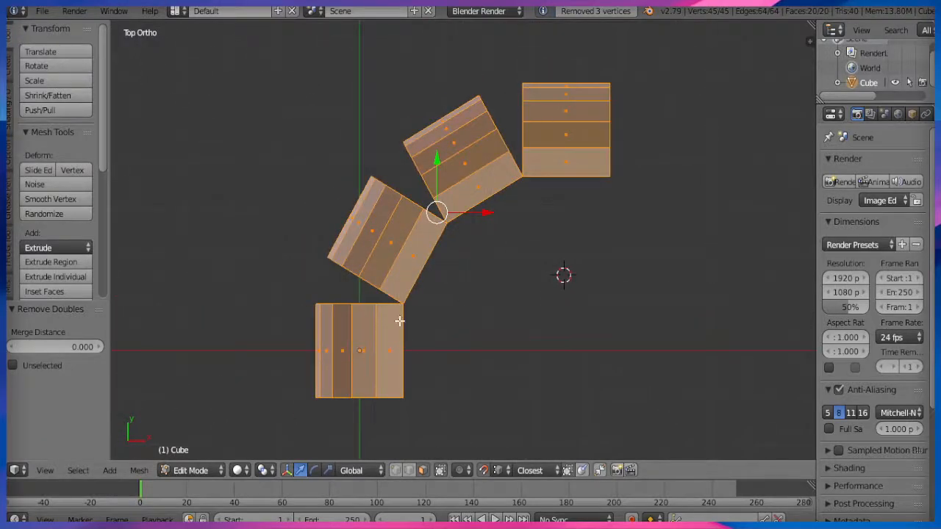
pyautogui.press('KP_5')
pyautogui.moveTo(561, 267); pyautogui.dragTo(448, 293, button='middle')
pyautogui.click(440, 472)
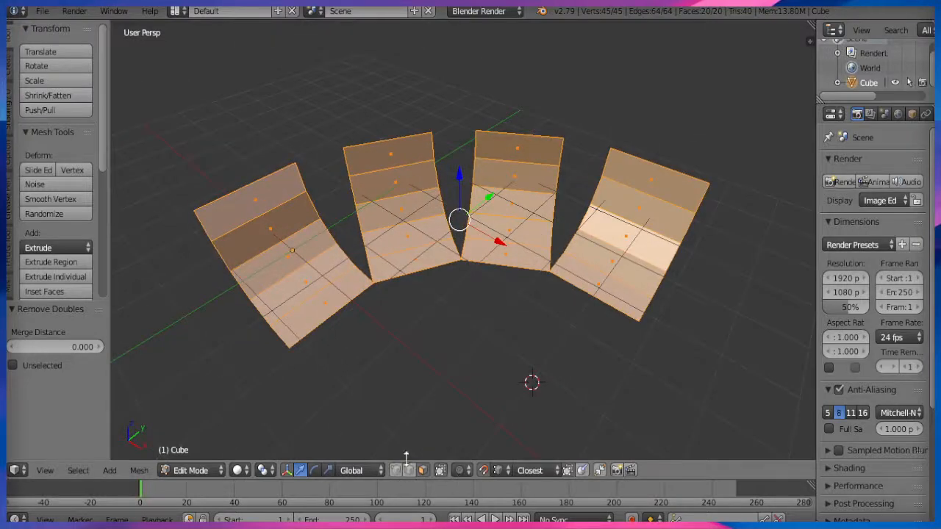
pyautogui.scroll(2, 404, 375)
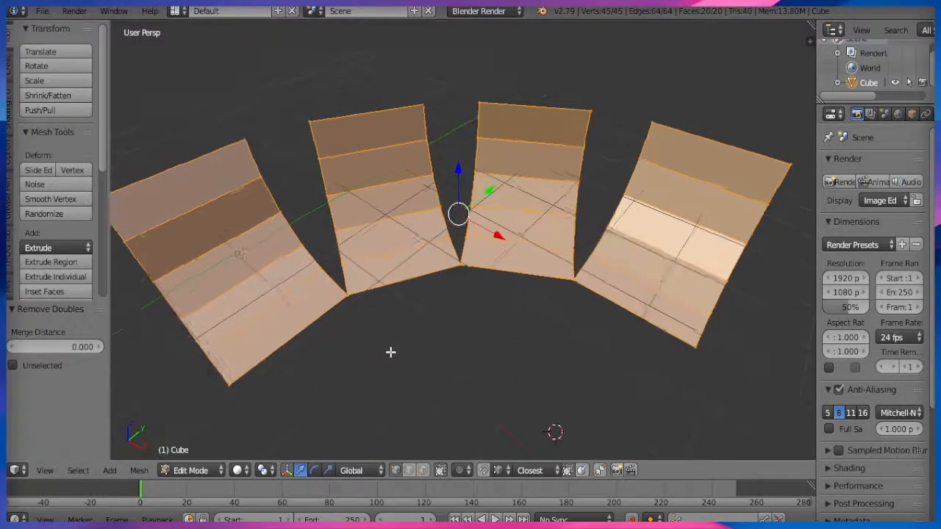
pyautogui.keyDown('shift'); pyautogui.moveTo(389, 350); pyautogui.dragTo(454, 360, button='middle'); pyautogui.keyUp('shift')
pyautogui.scroll(1, 454, 360)
pyautogui.rightClick(395, 322)
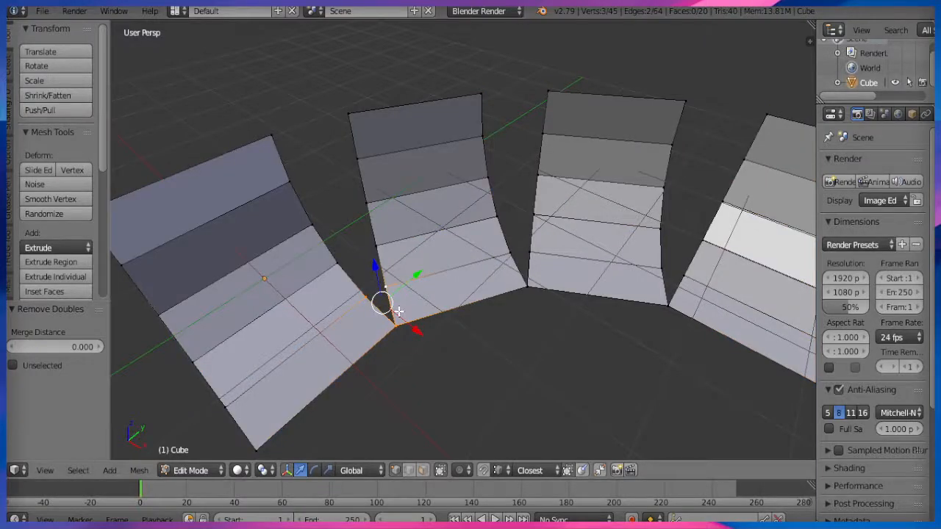
# Fill the seam face and the lower-left gap between ramp sections with faces.
pyautogui.press('f')
pyautogui.moveTo(443, 349); pyautogui.dragTo(408, 336, button='middle')
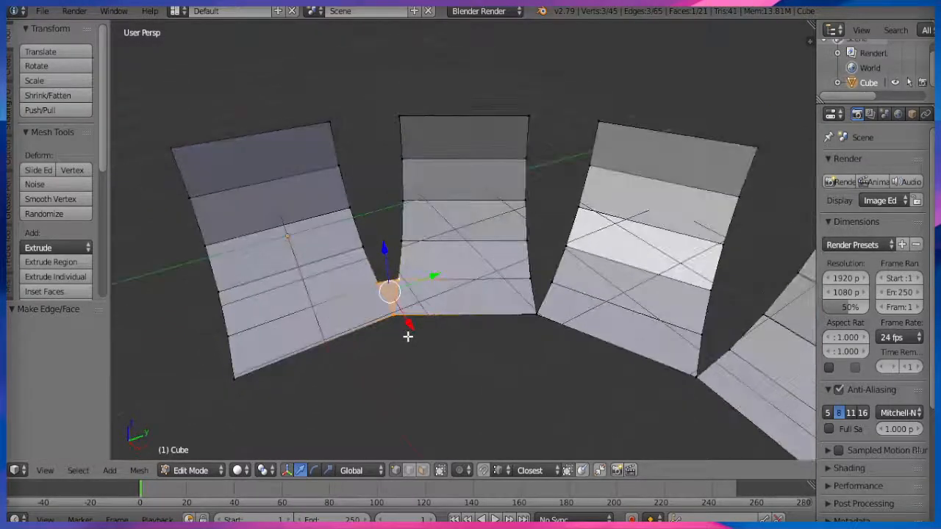
pyautogui.click(410, 470)
pyautogui.rightClick(379, 286)
pyautogui.click(370, 265)
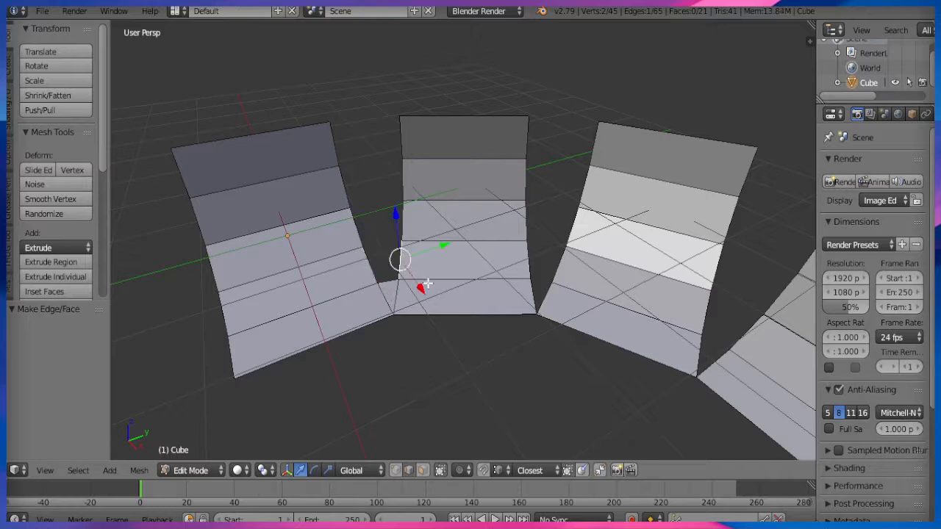
pyautogui.keyDown('shift'); pyautogui.rightClick(402, 255); pyautogui.keyUp('shift')
pyautogui.press('f')
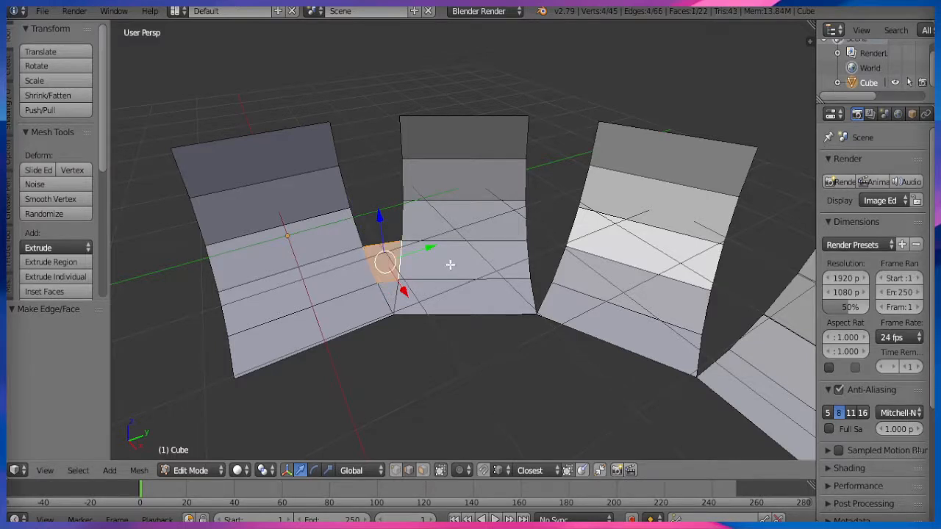
# Bridge the next three gaps up the left side, ending at the top-left gap.
pyautogui.rightClick(366, 222)
pyautogui.keyDown('shift'); pyautogui.rightClick(401, 222); pyautogui.keyUp('shift')
pyautogui.press('f')
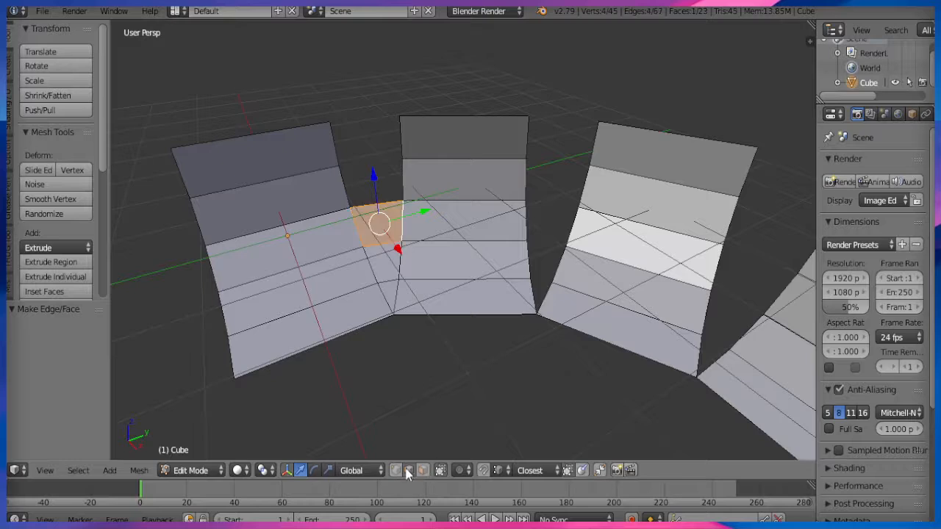
pyautogui.rightClick(345, 188)
pyautogui.keyDown('shift'); pyautogui.rightClick(402, 180); pyautogui.keyUp('shift')
pyautogui.press('f')
pyautogui.rightClick(335, 144)
pyautogui.keyDown('shift'); pyautogui.rightClick(403, 137); pyautogui.keyUp('shift')
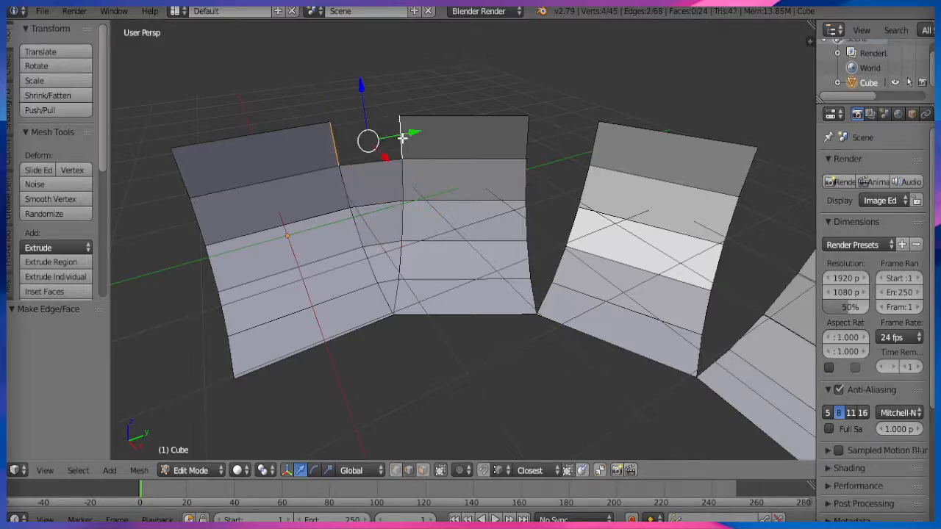
pyautogui.press('f')
# Fill the right-hand gap from the top downward with four new faces.
pyautogui.rightClick(533, 136)
pyautogui.keyDown('shift'); pyautogui.rightClick(592, 145); pyautogui.keyUp('shift')
pyautogui.press('f')
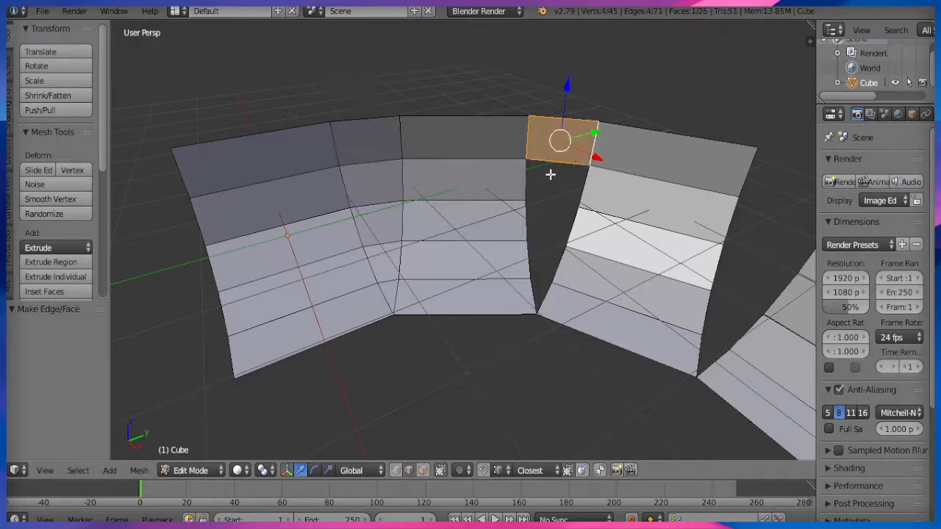
pyautogui.rightClick(550, 174)
pyautogui.keyDown('shift'); pyautogui.rightClick(583, 183); pyautogui.keyUp('shift')
pyautogui.press('f')
pyautogui.rightClick(527, 215)
pyautogui.keyDown('shift'); pyautogui.rightClick(578, 225); pyautogui.keyUp('shift')
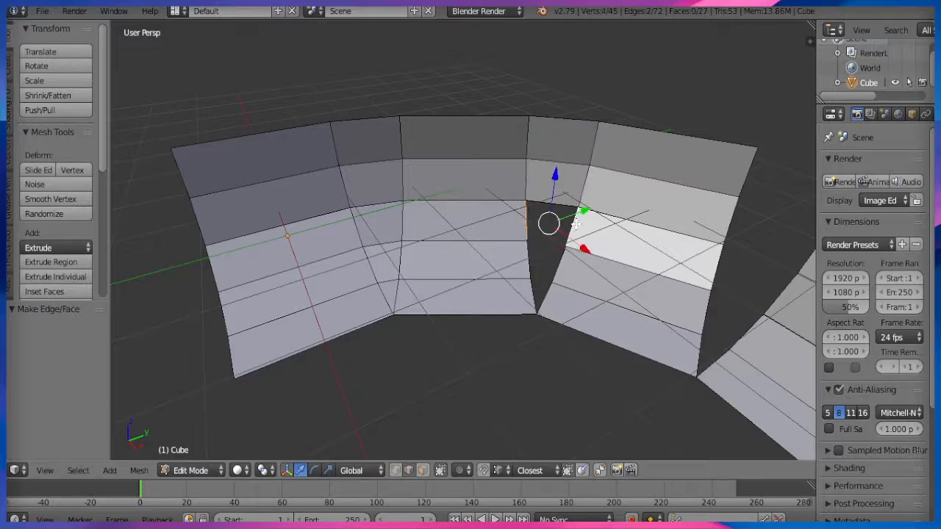
pyautogui.press('f')
pyautogui.rightClick(527, 259)
pyautogui.keyDown('shift'); pyautogui.rightClick(535, 309); pyautogui.keyUp('shift')
pyautogui.press('f')
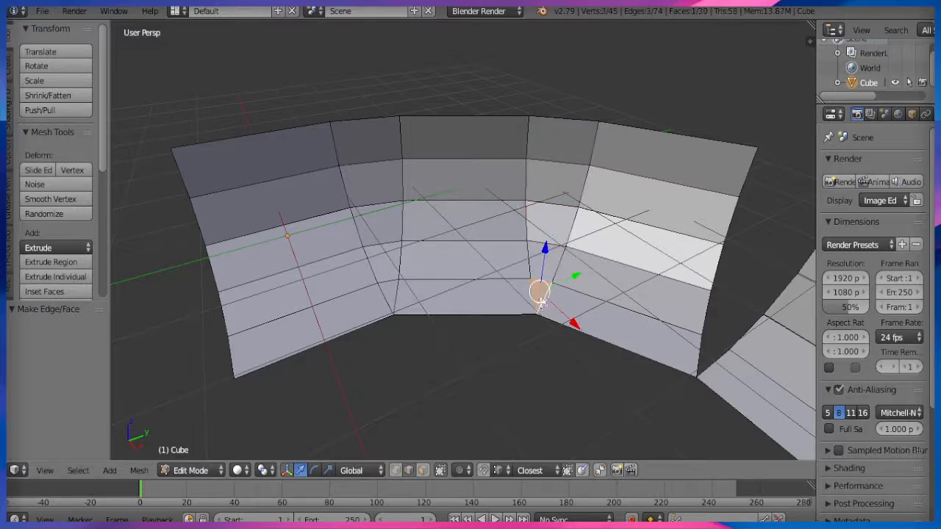
# Fill the last gap, partly via a shortest-path edge selection, and triangulate the new face.
pyautogui.moveTo(536, 309); pyautogui.dragTo(559, 295, button='middle')
pyautogui.rightClick(580, 305)
pyautogui.keyDown('shift'); pyautogui.rightClick(585, 274); pyautogui.keyUp('shift')
pyautogui.press('f')
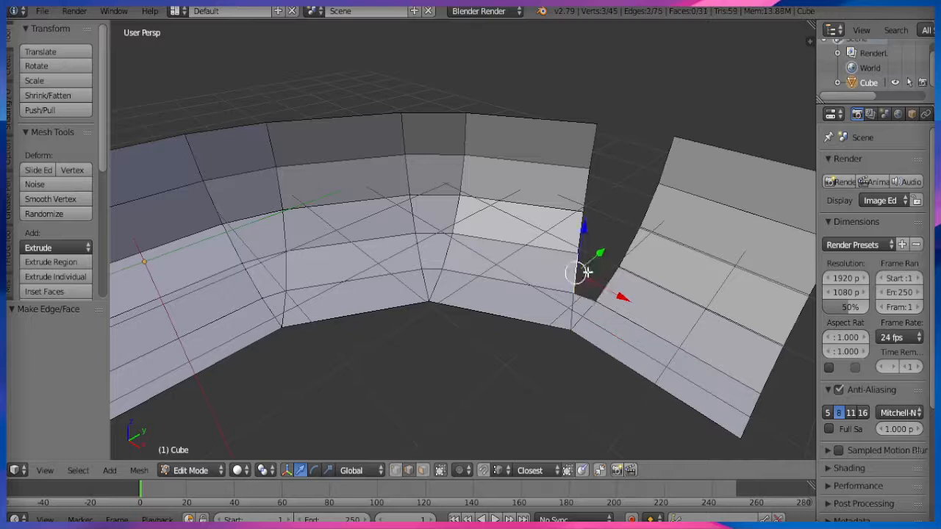
pyautogui.rightClick(601, 259)
pyautogui.press('f')
pyautogui.rightClick(591, 234)
pyautogui.keyDown('ctrl'); pyautogui.rightClick(592, 139); pyautogui.keyUp('ctrl')
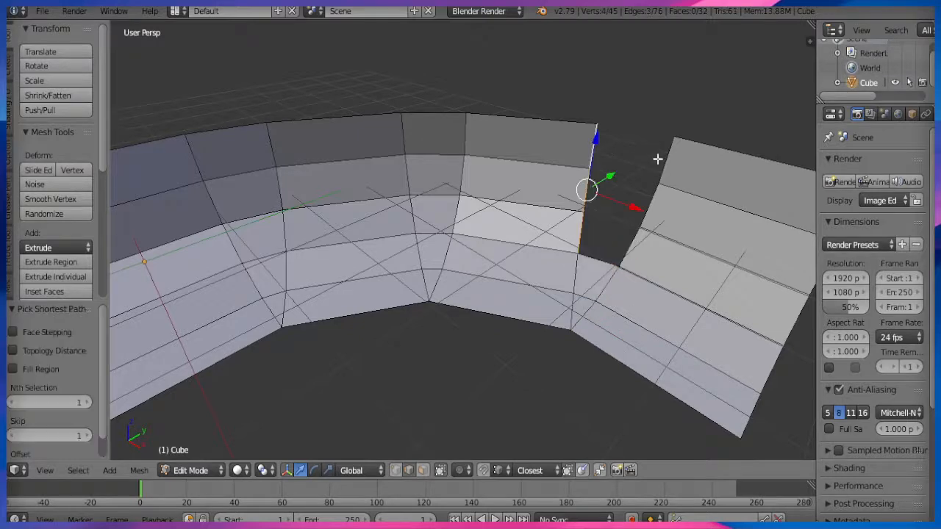
pyautogui.keyDown('ctrl'); pyautogui.rightClick(659, 158); pyautogui.keyUp('ctrl')
pyautogui.press('f')
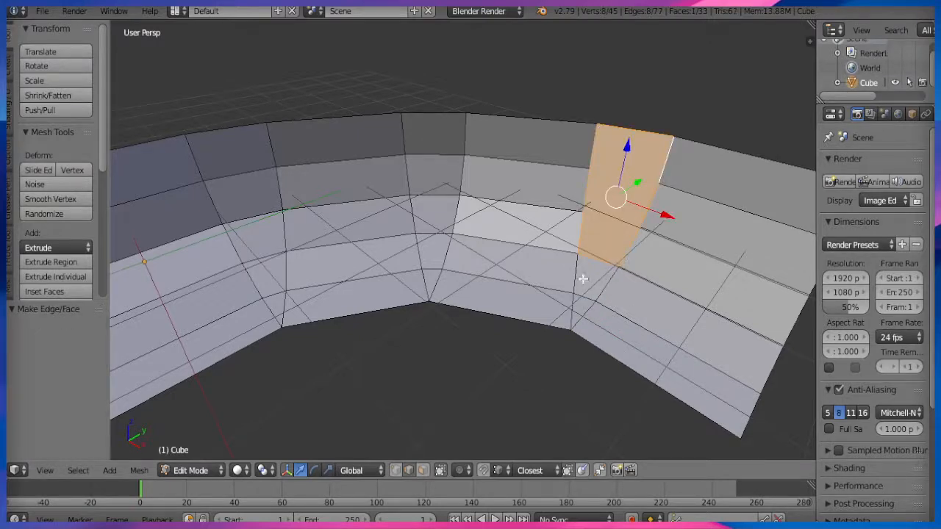
pyautogui.click(423, 470)
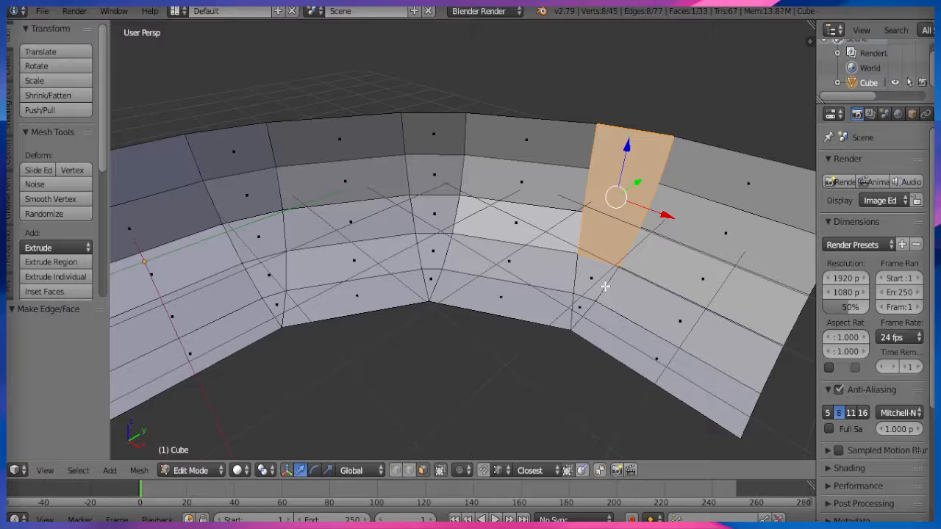
pyautogui.hotkey('ctrl', 't')
# Merge the leftover seam triangles into single faces with Limited Dissolve.
pyautogui.press('a')
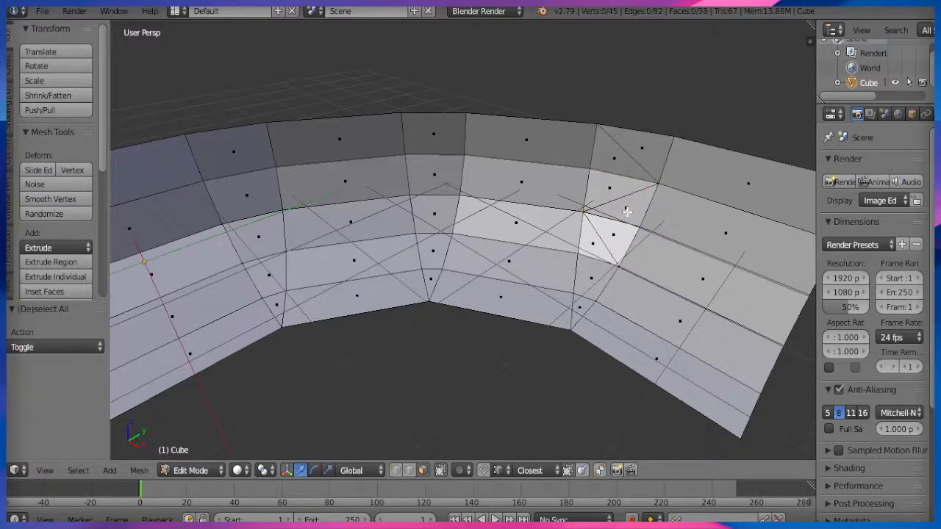
pyautogui.press('a')
pyautogui.rightClick(622, 208)
pyautogui.keyDown('shift'); pyautogui.rightClick(614, 189); pyautogui.keyUp('shift')
pyautogui.press('x')
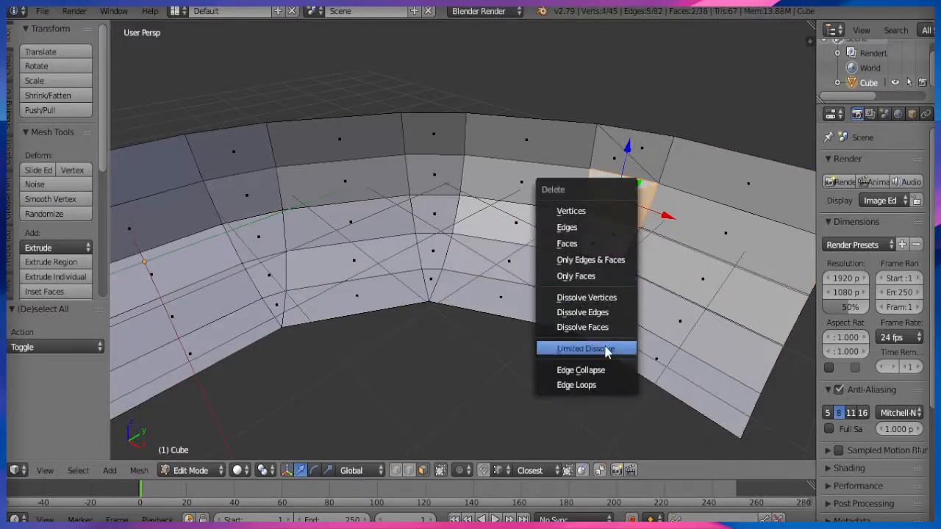
pyautogui.click(609, 350)
pyautogui.press('x')
pyautogui.click(595, 245)
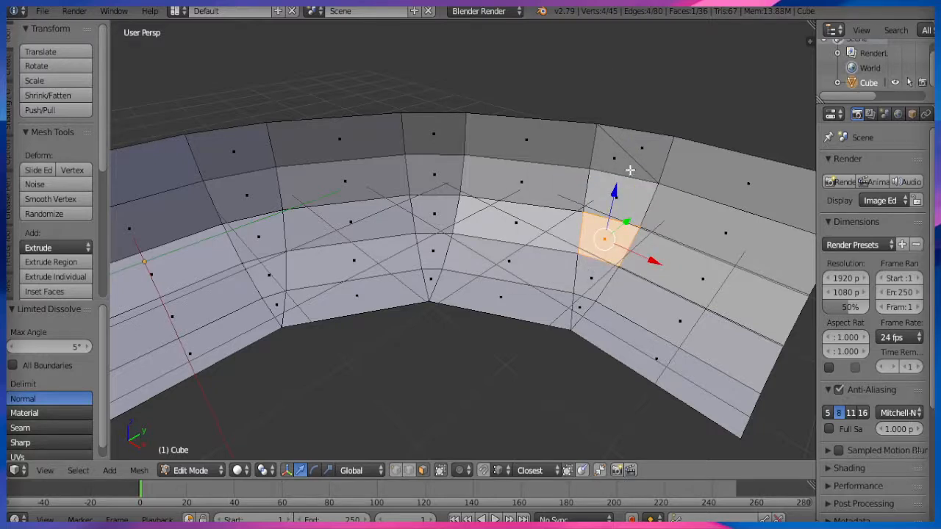
pyautogui.keyDown('shift'); pyautogui.rightClick(653, 149); pyautogui.keyUp('shift')
pyautogui.keyDown('shift'); pyautogui.rightClick(697, 158); pyautogui.keyUp('shift')
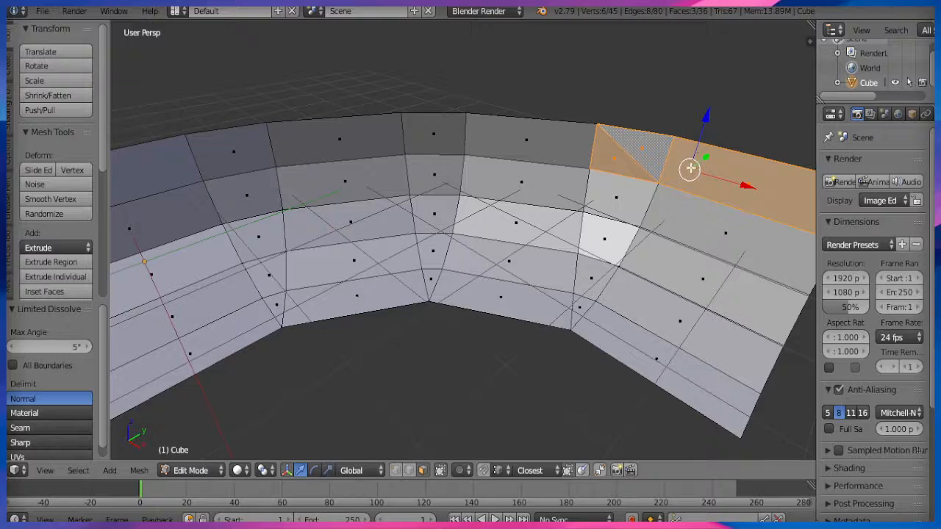
pyautogui.keyDown('shift'); pyautogui.rightClick(718, 161); pyautogui.keyUp('shift')
pyautogui.press('x')
pyautogui.click(683, 206)
pyautogui.scroll(-3, 501, 297)
# Delete the rightmost column of ramp faces.
pyautogui.press('a')
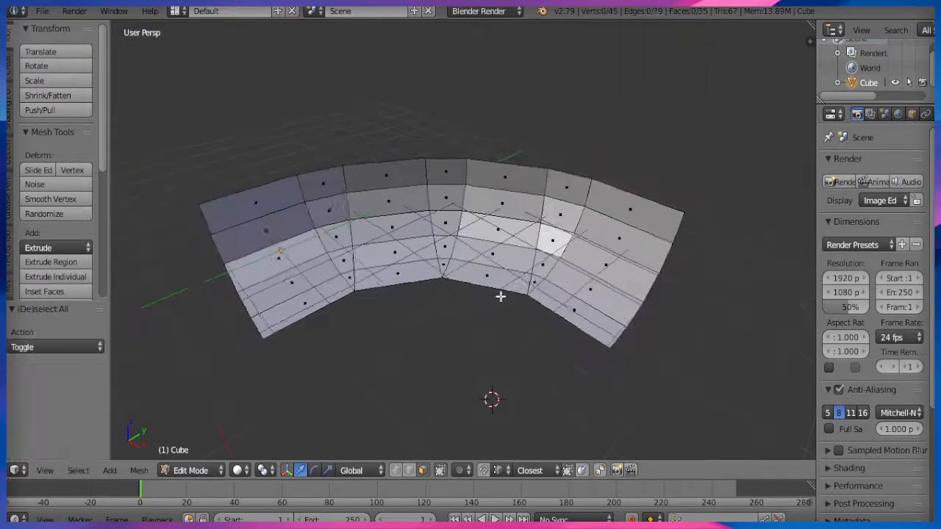
pyautogui.moveTo(501, 296); pyautogui.dragTo(510, 313, button='middle')
pyautogui.rightClick(570, 293)
pyautogui.keyDown('ctrl'); pyautogui.rightClick(614, 200); pyautogui.keyUp('ctrl')
pyautogui.press('x')
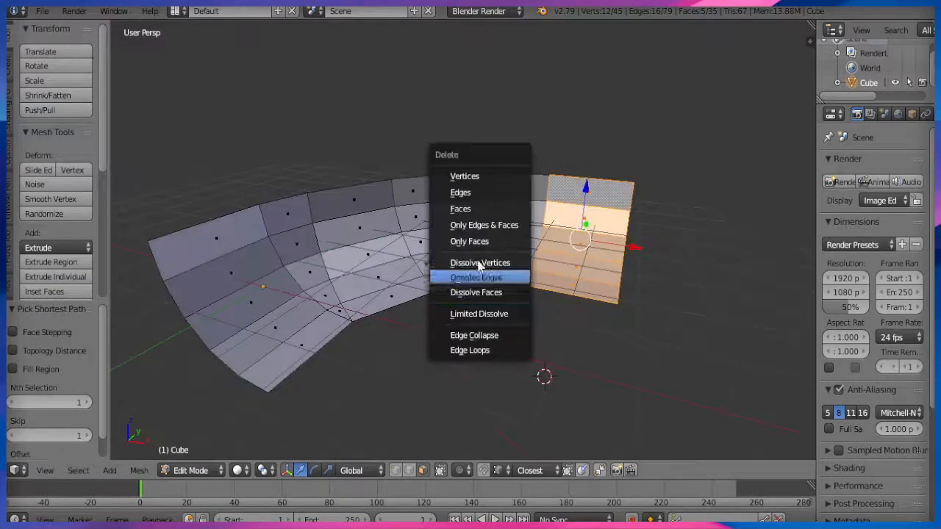
pyautogui.press('Escape')
pyautogui.press('x')
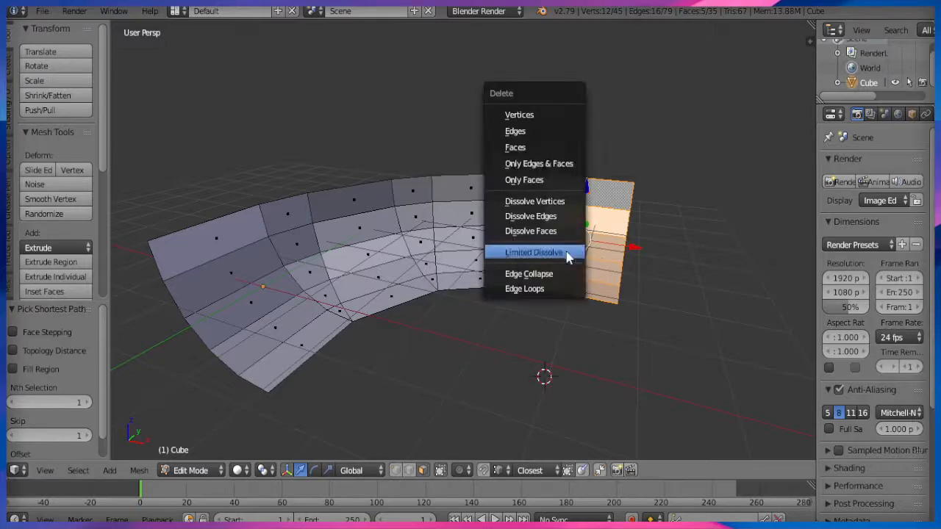
pyautogui.click(525, 147)
# Select the entire trimmed ramp and duplicate it.
pyautogui.moveTo(542, 256); pyautogui.dragTo(479, 340, button='middle')
pyautogui.press('a')
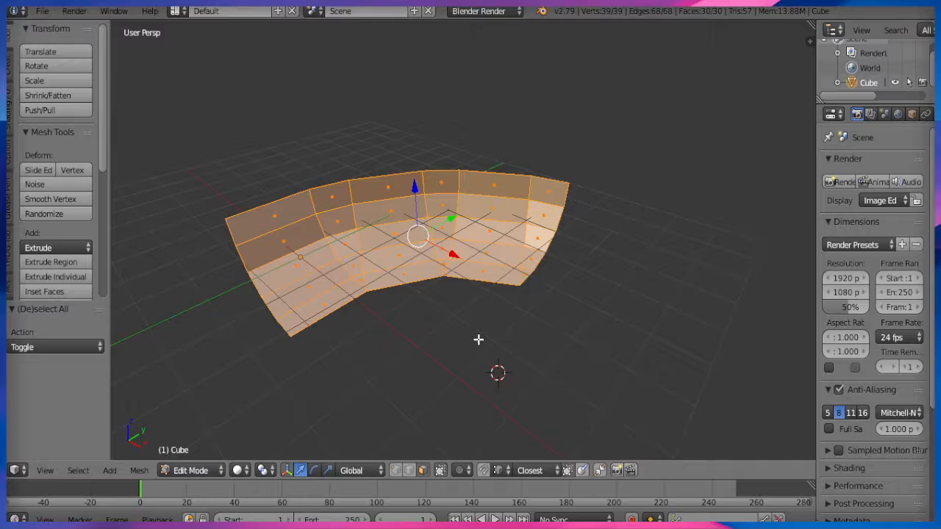
pyautogui.hotkey('shift', 'd')
# Move the duplicate 3.272 along X beside the original.
pyautogui.press('y')
pyautogui.press('x')
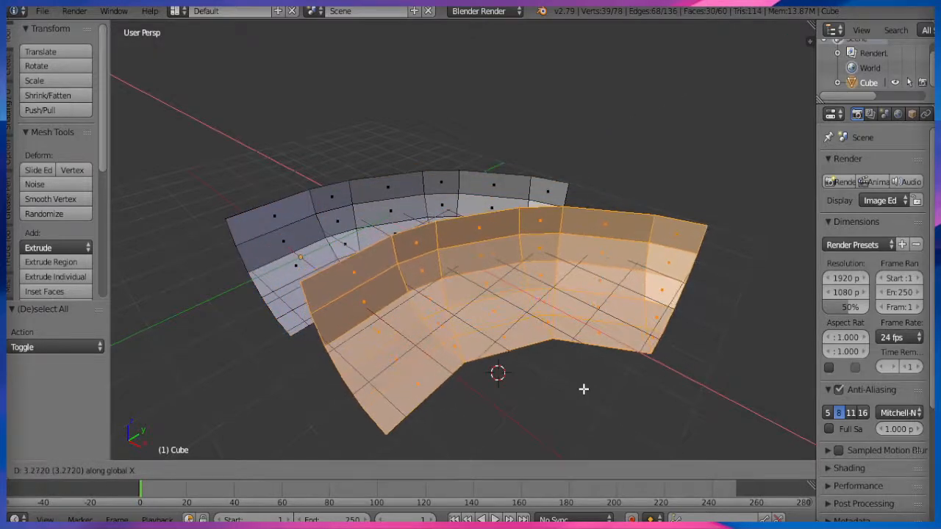
pyautogui.click(584, 389)
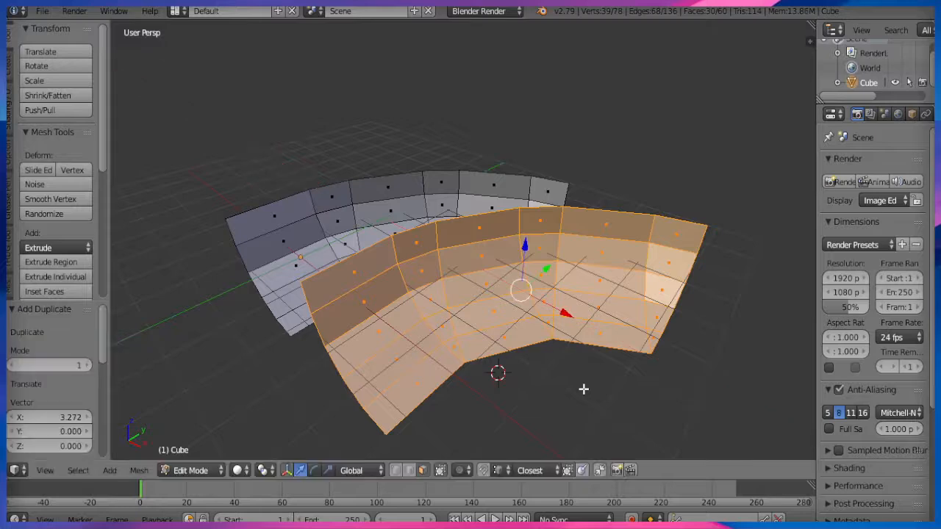
# Mirror the copy along Y with scale -1 and flip its normals.
pyautogui.press('s')
pyautogui.press('y')
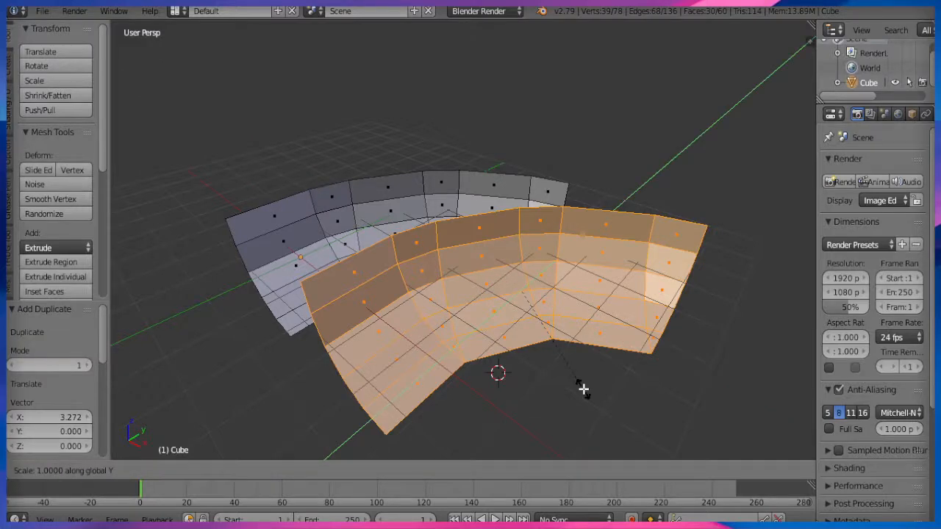
pyautogui.write('-1')
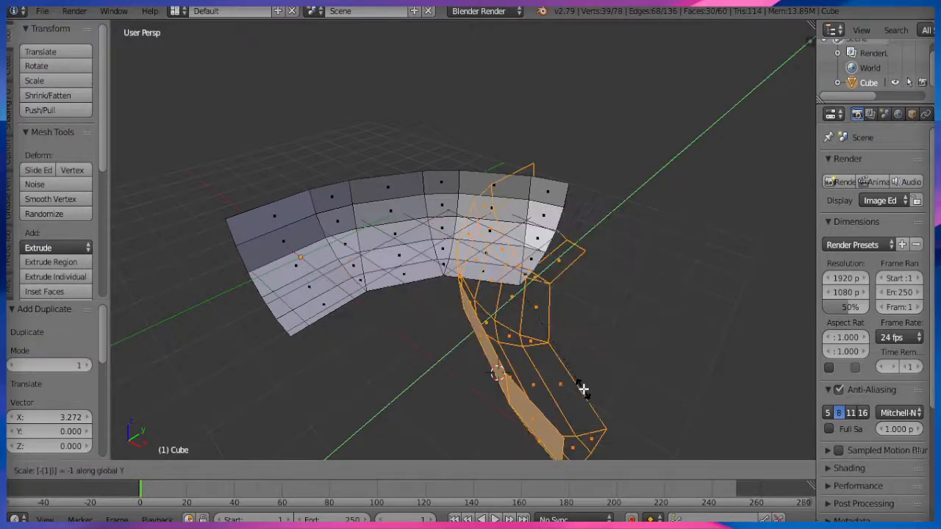
pyautogui.press('Return')
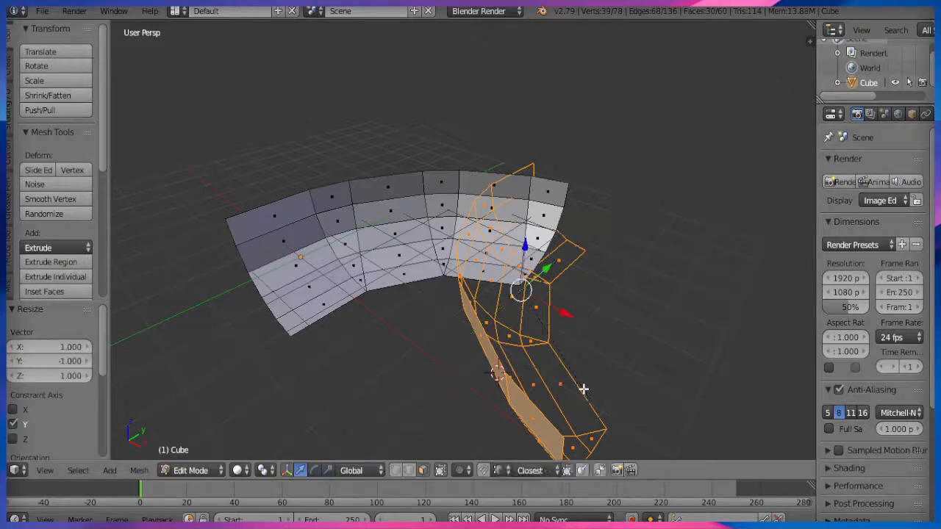
pyautogui.press('w')
pyautogui.click(580, 301)
# Mirror the copy along X with scale -1 and flip its normals again.
pyautogui.moveTo(495, 349); pyautogui.dragTo(547, 347, button='middle')
pyautogui.write('sx-1')
pyautogui.press('Return')
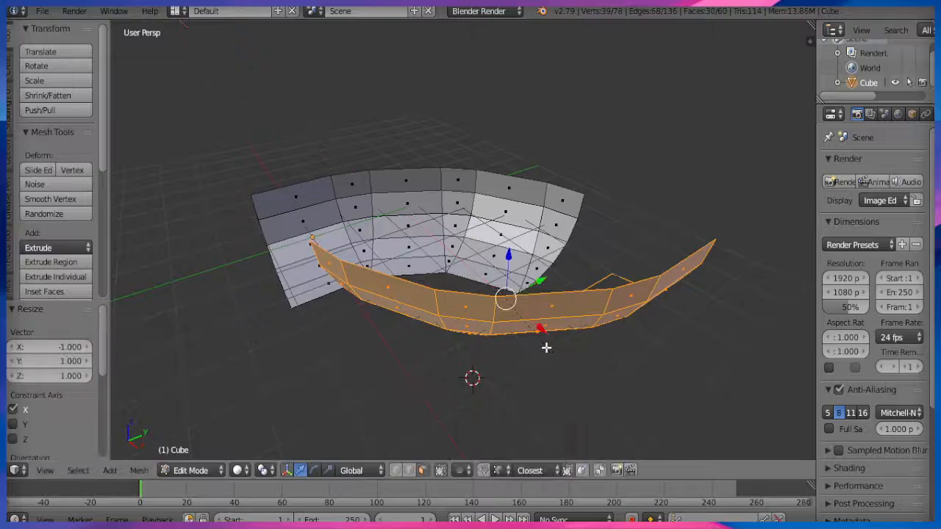
pyautogui.press('w')
pyautogui.click(522, 299)
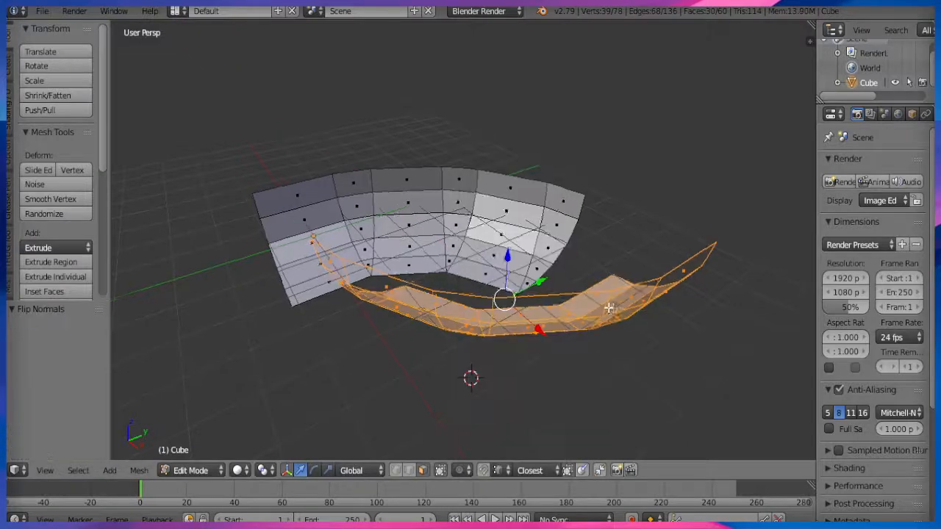
pyautogui.moveTo(610, 305); pyautogui.dragTo(478, 344, button='middle')
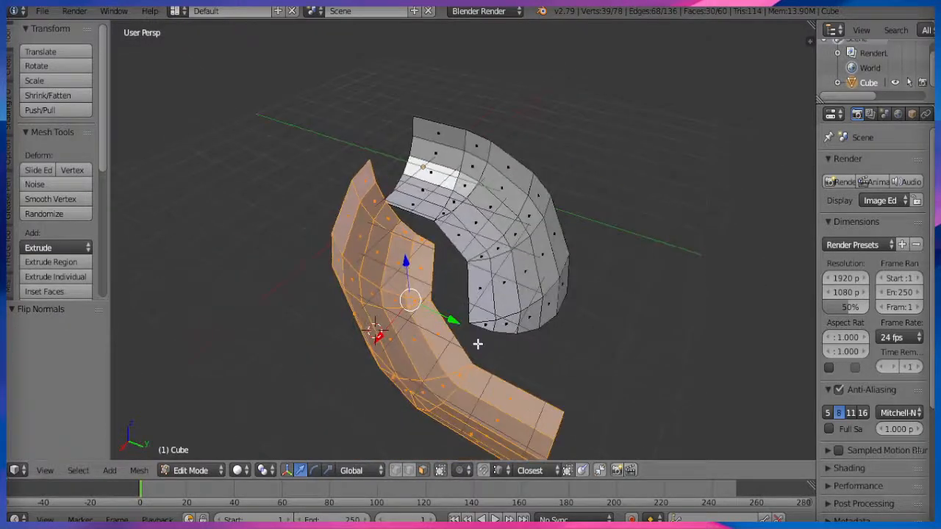
# Rotate the section -90° around Z and move it against the other arc's end.
pyautogui.write('rz')
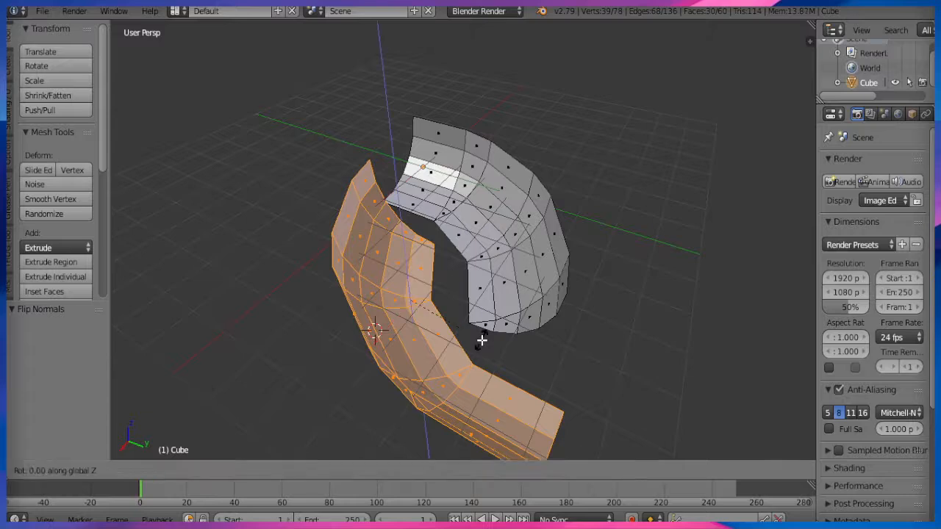
pyautogui.write('-90')
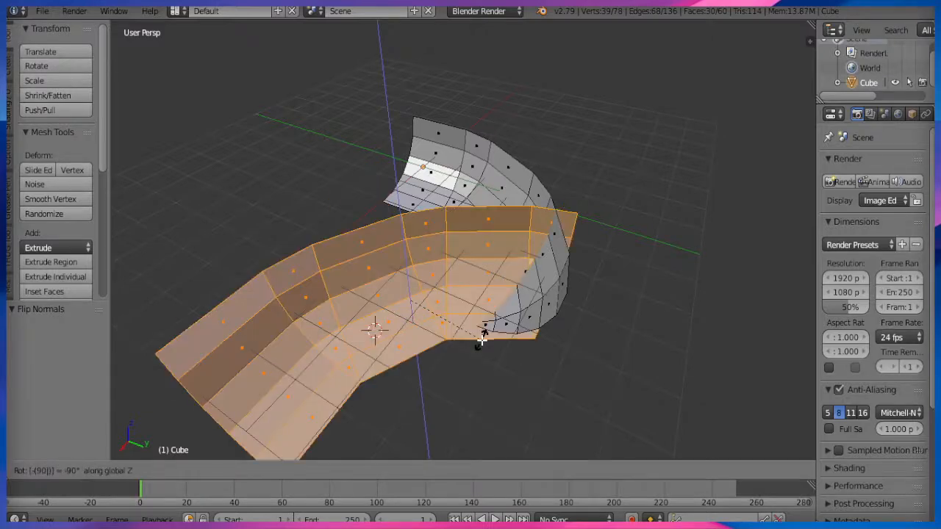
pyautogui.press('Return')
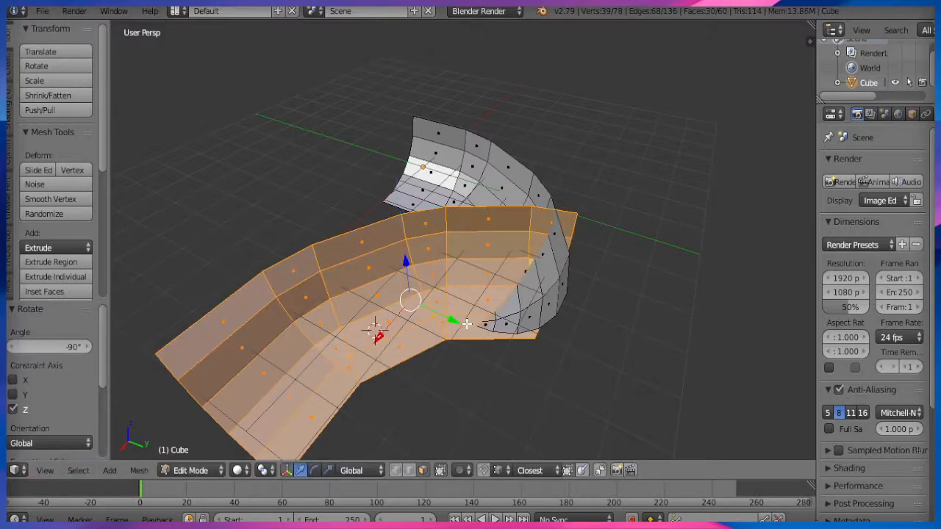
pyautogui.press('g')
pyautogui.click(298, 152)
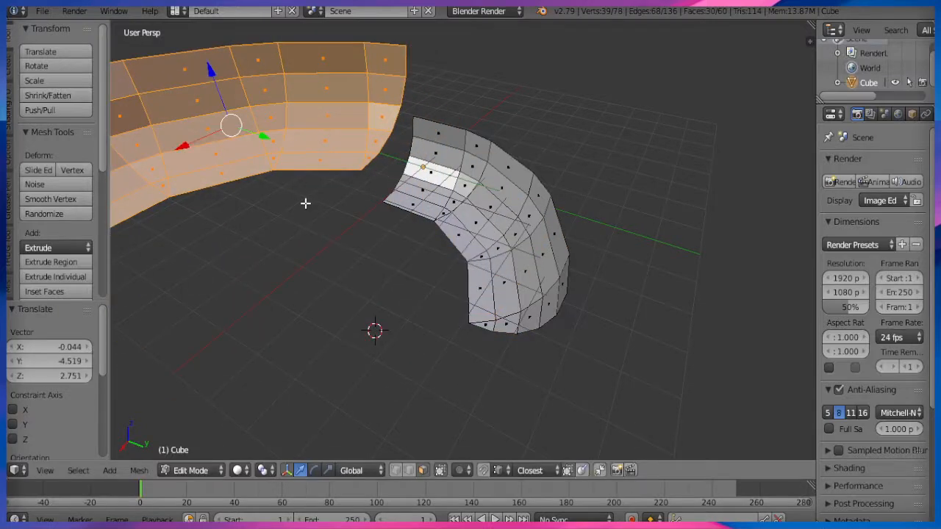
pyautogui.press('g')
pyautogui.click(374, 204)
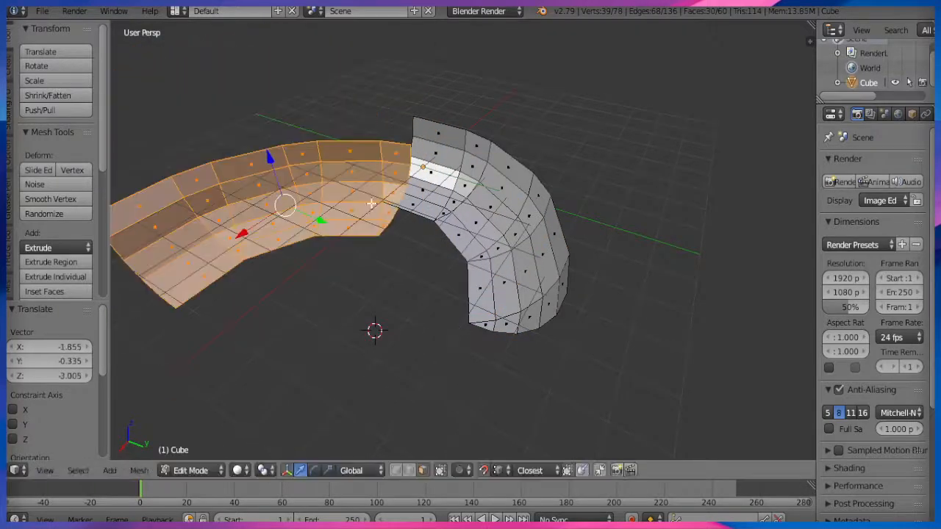
pyautogui.press('g')
pyautogui.click(346, 246)
# Weld the seam with Remove Doubles, merging 6 vertices, and duplicate the joined half-ring.
pyautogui.press('a')
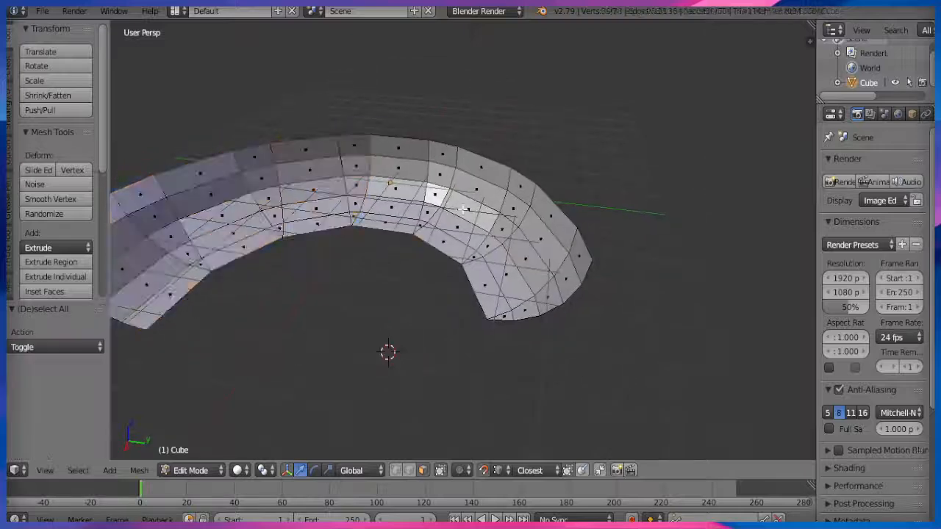
pyautogui.press('a')
pyautogui.press('w')
pyautogui.click(430, 127)
pyautogui.moveTo(311, 322); pyautogui.dragTo(409, 290, button='middle')
pyautogui.hotkey('shift', 'd')
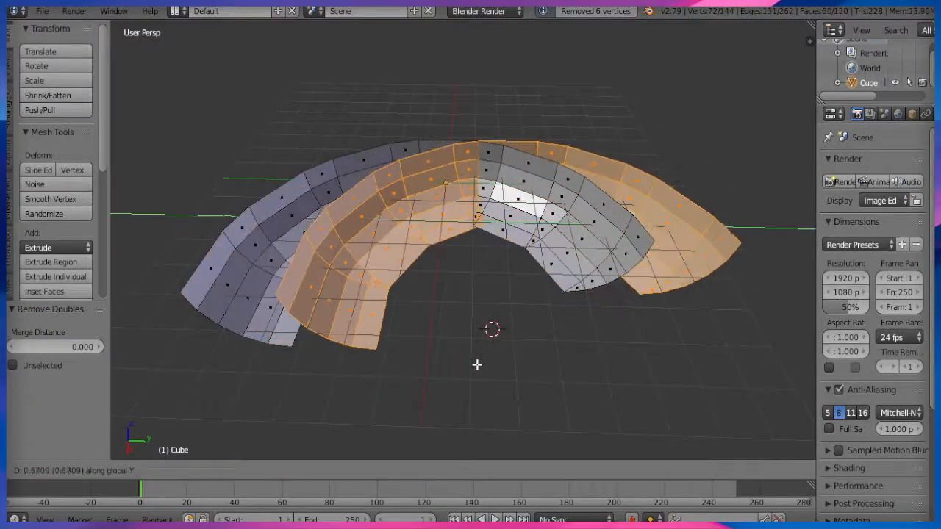
# Place the copied half-ring and rotate it 180° around Z.
pyautogui.click(477, 365)
pyautogui.press('r')
pyautogui.press('z')
pyautogui.press('1')
pyautogui.press('8')
pyautogui.press('0')
pyautogui.press('Return')
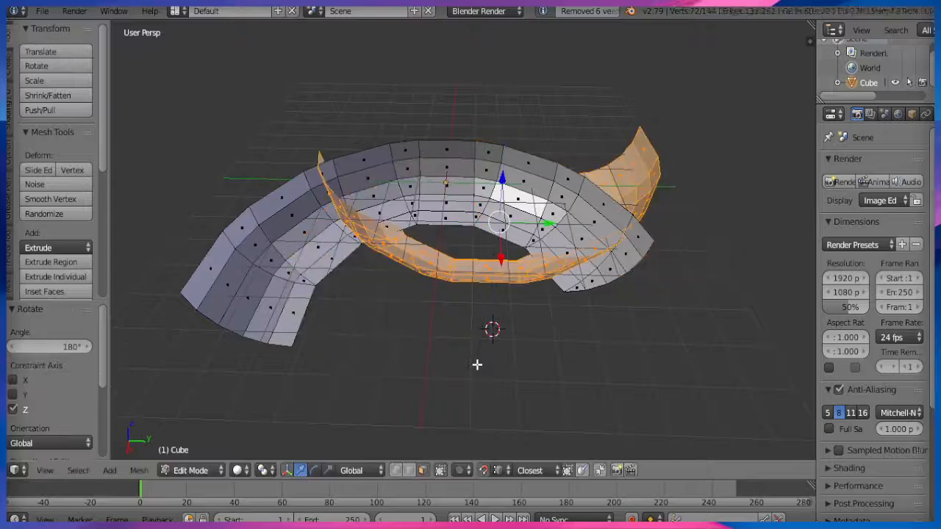
# Fit the copy against the first half and weld both seams, merging 12 vertices.
pyautogui.press('g')
pyautogui.press('x')
pyautogui.click(498, 210)
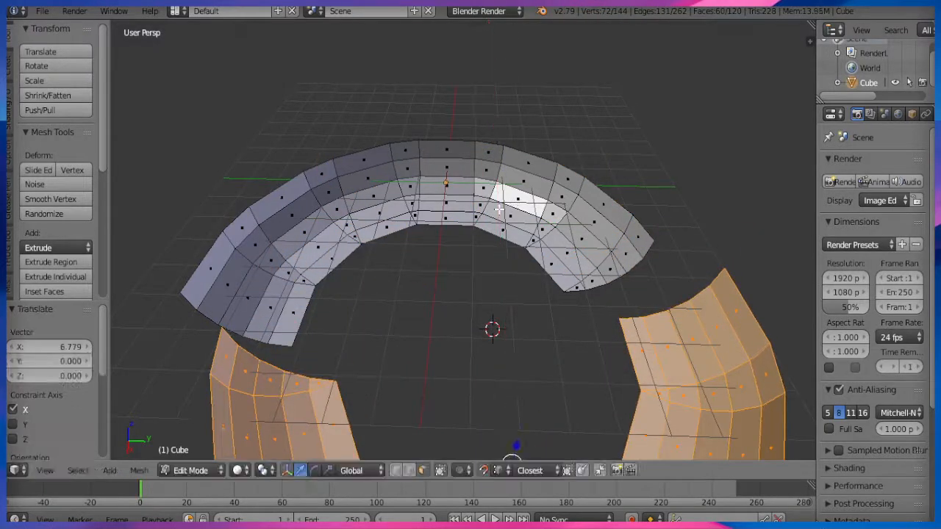
pyautogui.press('g')
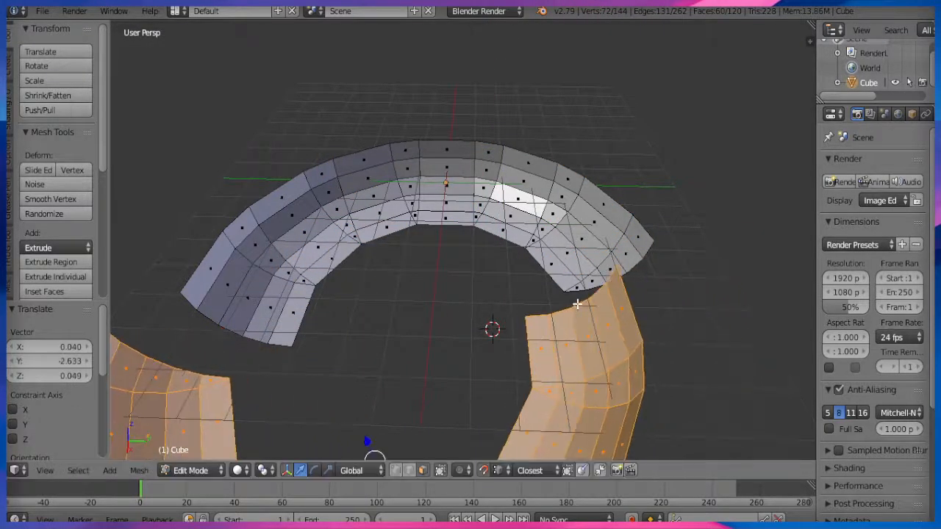
pyautogui.click(597, 299)
pyautogui.press('g')
pyautogui.press('Return')
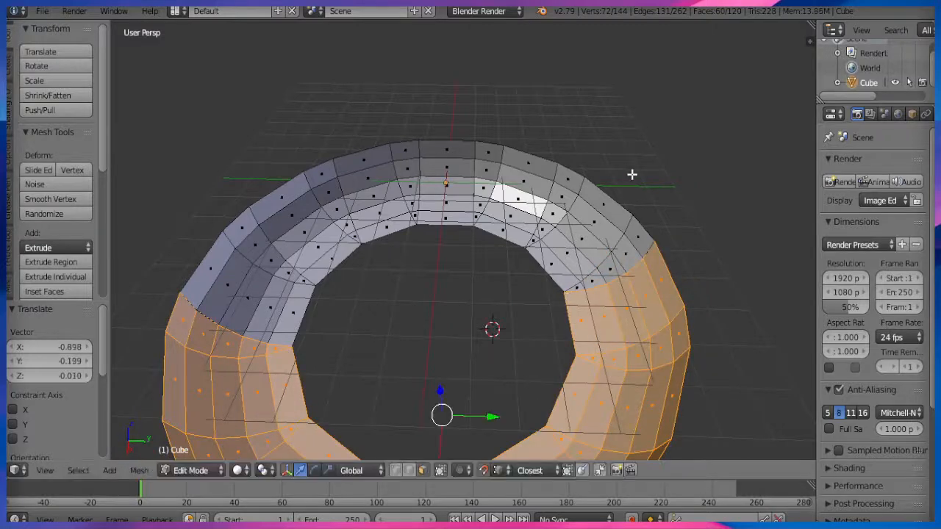
pyautogui.press('a')
pyautogui.press('a')
pyautogui.press('w')
pyautogui.click(634, 176)
# Raise the whole ring 4.262 along Z.
pyautogui.moveTo(518, 285); pyautogui.dragTo(544, 263, button='middle')
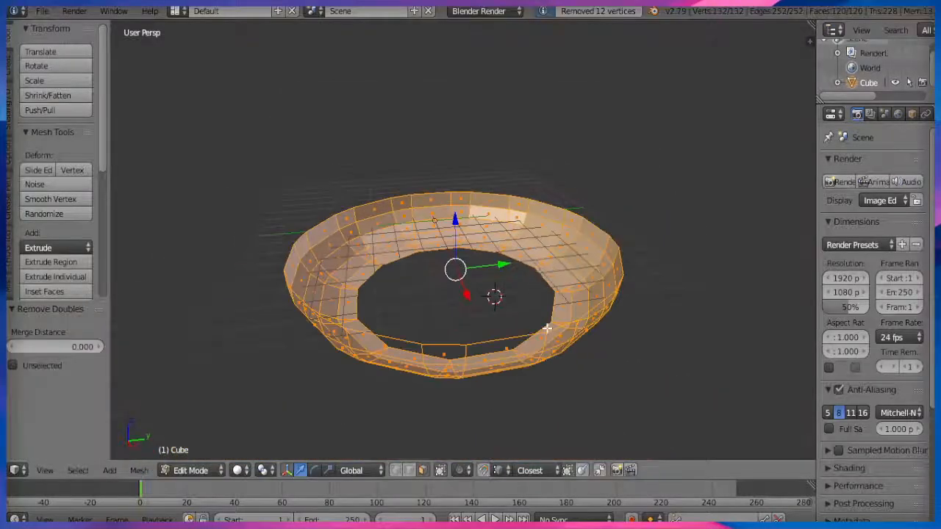
pyautogui.press('g')
pyautogui.press('z')
pyautogui.click(551, 206)
pyautogui.moveTo(550, 206); pyautogui.dragTo(475, 212, button='middle')
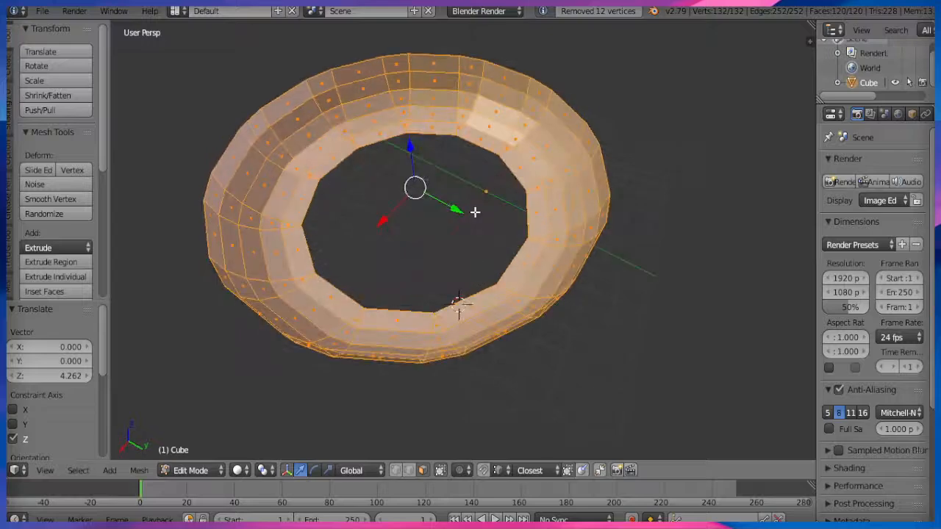
pyautogui.moveTo(435, 257); pyautogui.dragTo(436, 237, button='middle')
# Select the full inner rim vertex loop of the ring.
pyautogui.click(396, 471)
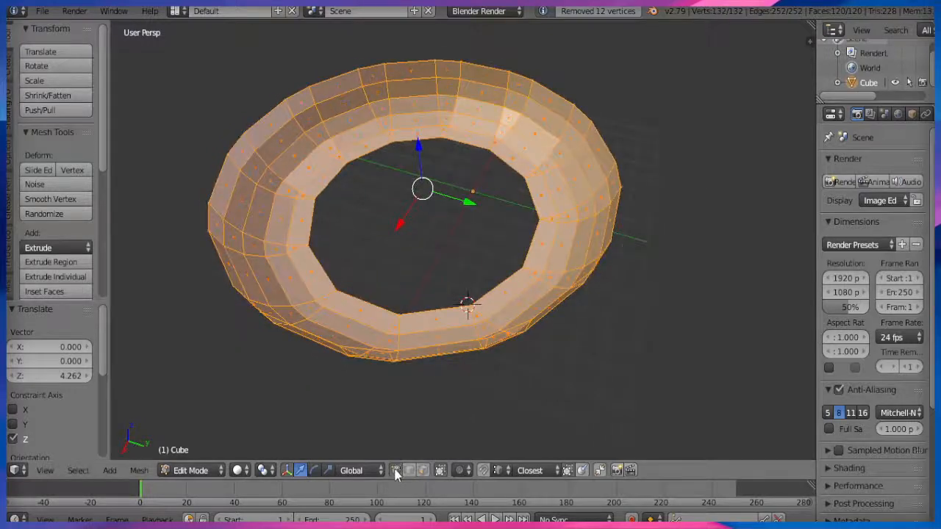
pyautogui.rightClick(397, 314)
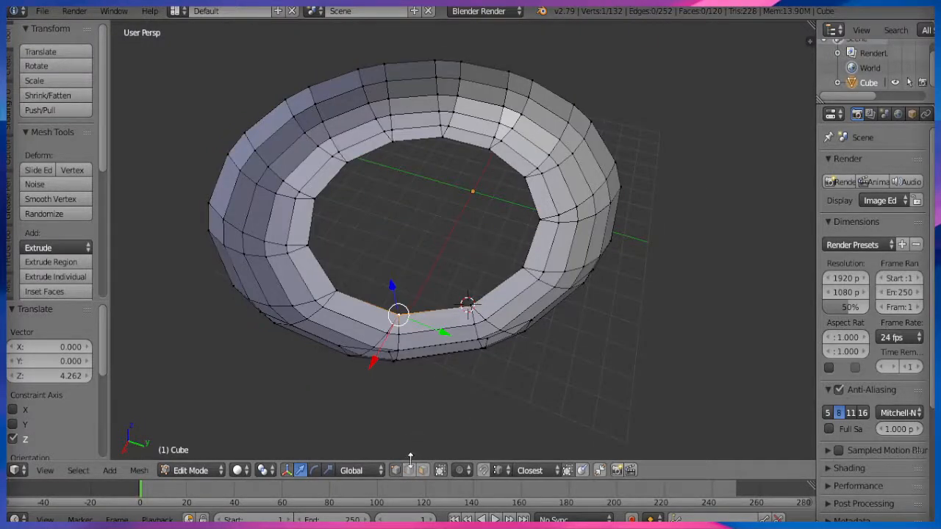
pyautogui.keyDown('ctrl'); pyautogui.rightClick(533, 213); pyautogui.keyUp('ctrl')
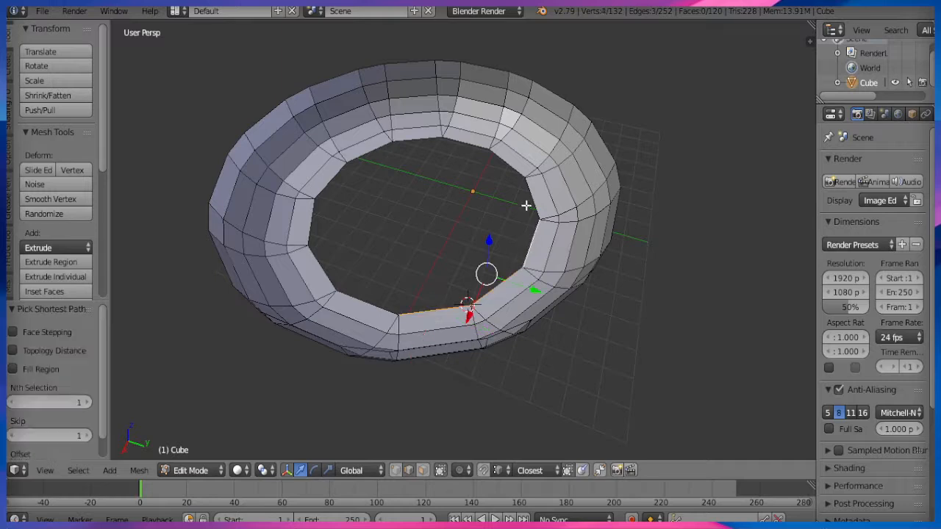
pyautogui.keyDown('ctrl'); pyautogui.rightClick(468, 154); pyautogui.keyUp('ctrl')
pyautogui.keyDown('ctrl'); pyautogui.rightClick(381, 151); pyautogui.keyUp('ctrl')
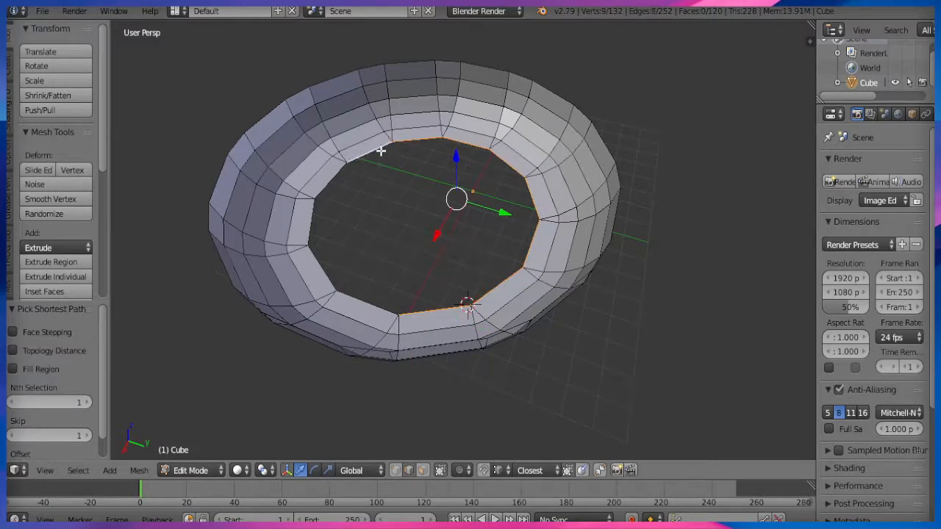
pyautogui.keyDown('ctrl'); pyautogui.rightClick(324, 268); pyautogui.keyUp('ctrl')
pyautogui.keyDown('ctrl'); pyautogui.rightClick(370, 300); pyautogui.keyUp('ctrl')
pyautogui.press('z')
pyautogui.press('z')
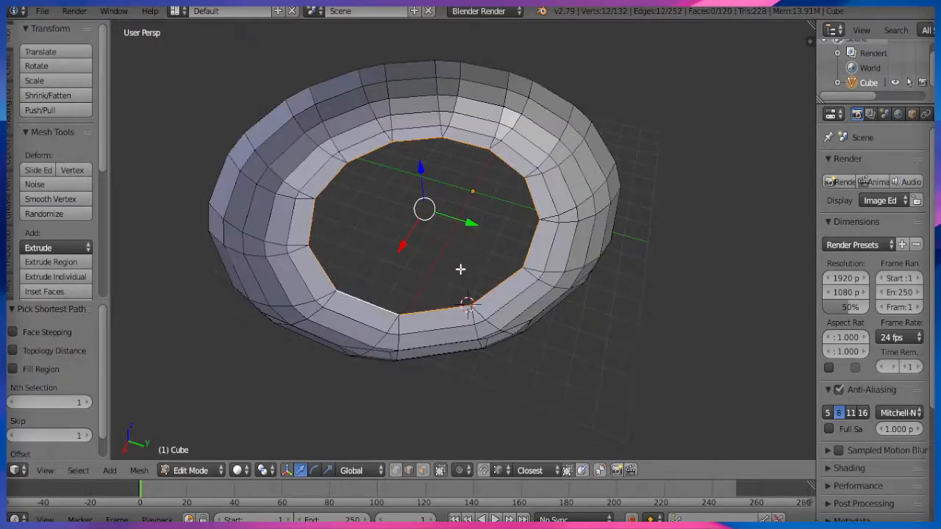
# Extrude the rim inward to 0.647 scale and merge it at the centre.
pyautogui.press('e')
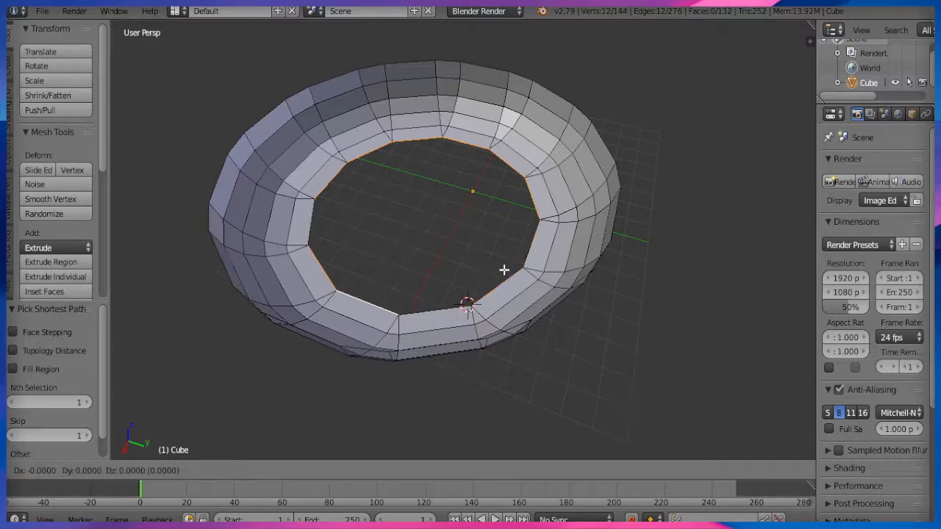
pyautogui.press('s')
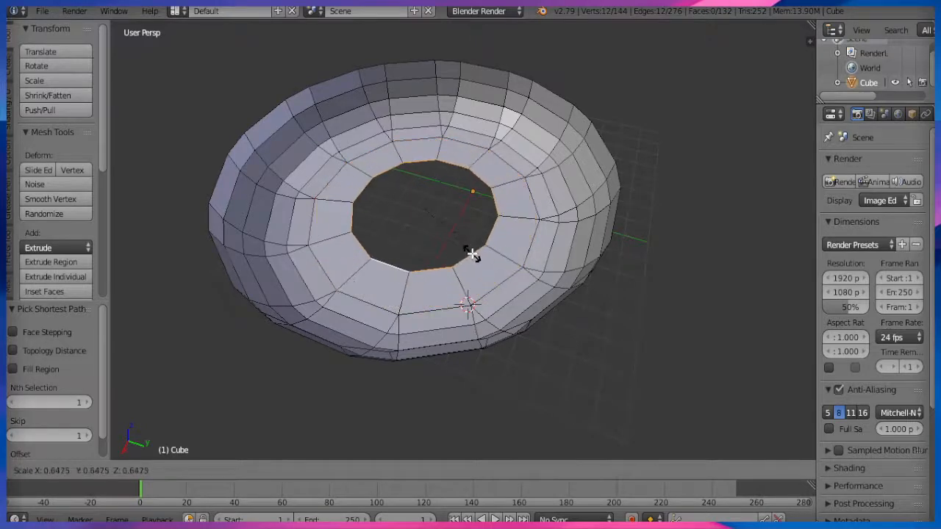
pyautogui.click(473, 255)
pyautogui.hotkey('alt', 'm')
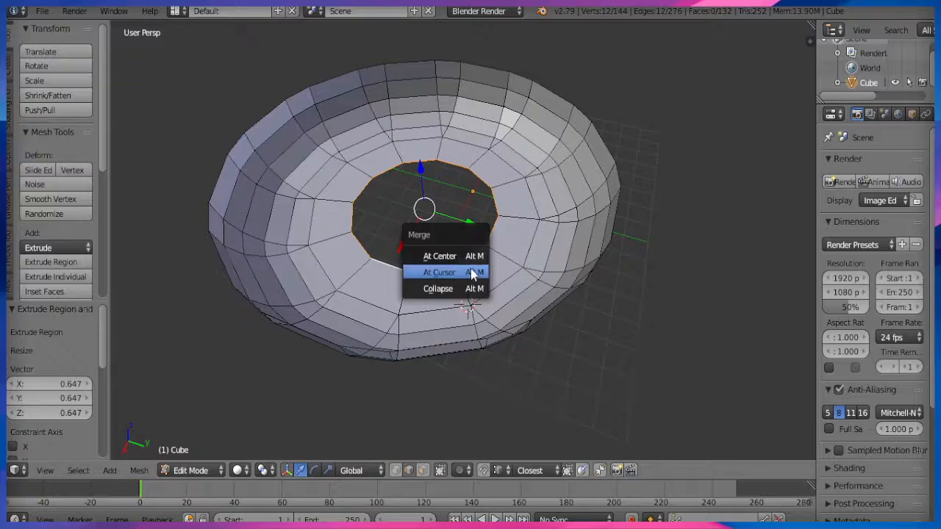
pyautogui.click(448, 256)
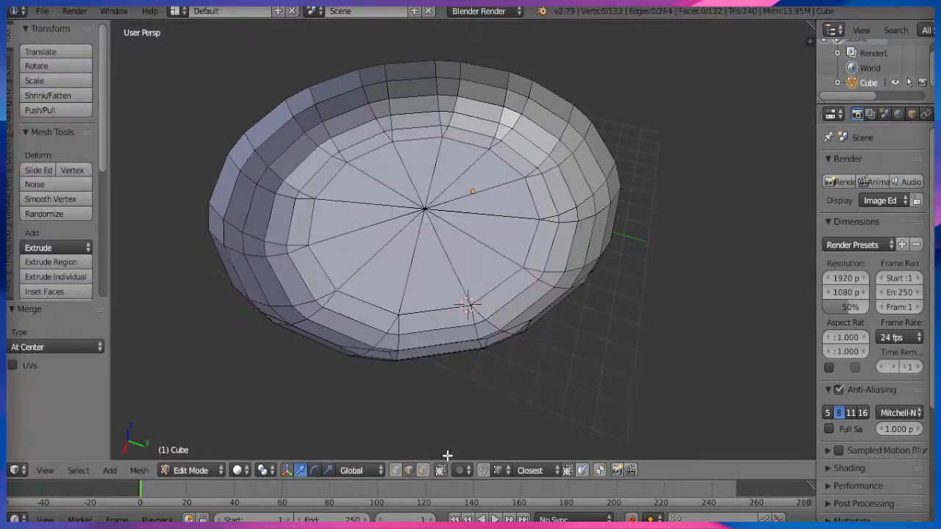
pyautogui.moveTo(431, 355); pyautogui.dragTo(425, 399, button='middle')
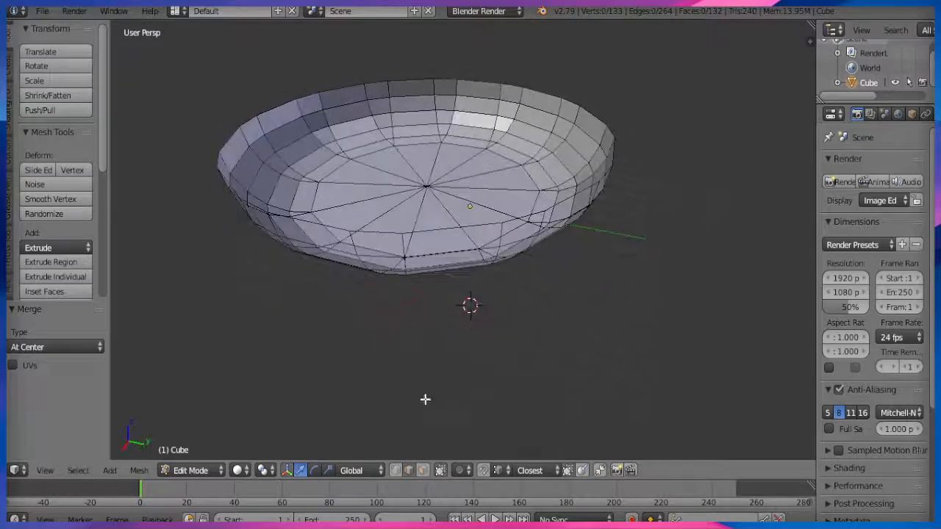
# Select the bowl's complete top rim edge loop.
pyautogui.rightClick(508, 92)
pyautogui.moveTo(508, 92); pyautogui.dragTo(532, 81, button='middle')
pyautogui.keyDown('ctrl'); pyautogui.rightClick(583, 100); pyautogui.keyUp('ctrl')
pyautogui.moveTo(541, 177); pyautogui.dragTo(601, 194, button='middle')
pyautogui.keyDown('ctrl'); pyautogui.rightClick(651, 125); pyautogui.keyUp('ctrl')
pyautogui.moveTo(650, 125); pyautogui.dragTo(449, 81, button='middle')
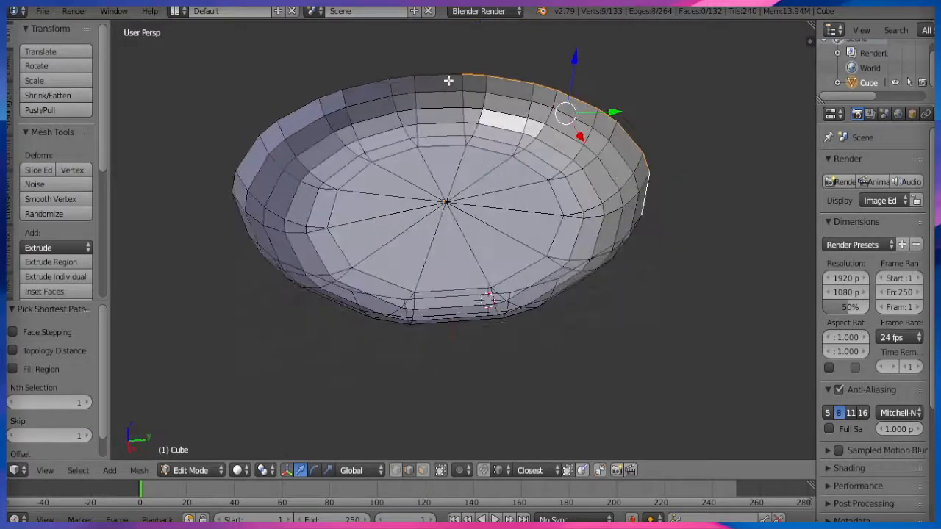
pyautogui.keyDown('ctrl'); pyautogui.rightClick(444, 72); pyautogui.keyUp('ctrl')
pyautogui.keyDown('ctrl'); pyautogui.rightClick(250, 144); pyautogui.keyUp('ctrl')
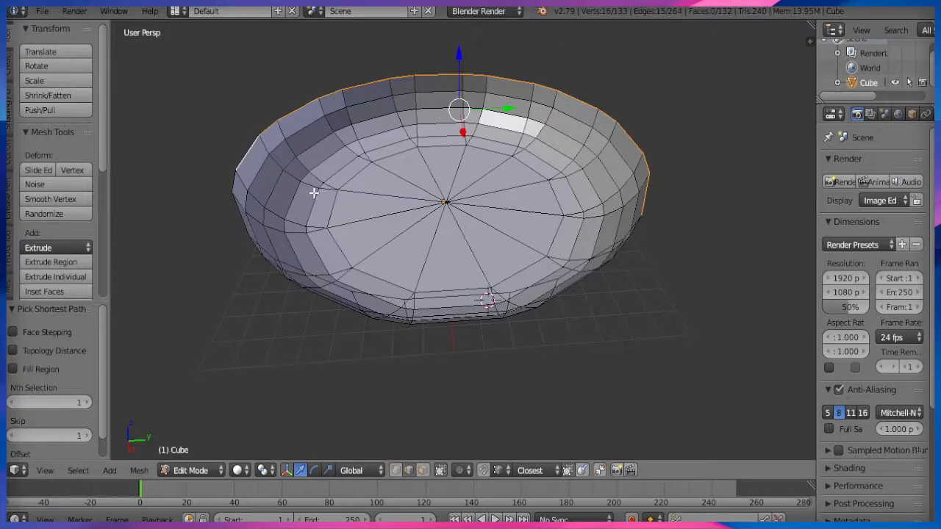
pyautogui.moveTo(316, 193); pyautogui.dragTo(189, 189, button='middle')
pyautogui.keyDown('ctrl'); pyautogui.rightClick(216, 143); pyautogui.keyUp('ctrl')
pyautogui.moveTo(216, 142); pyautogui.dragTo(516, 144, button='middle')
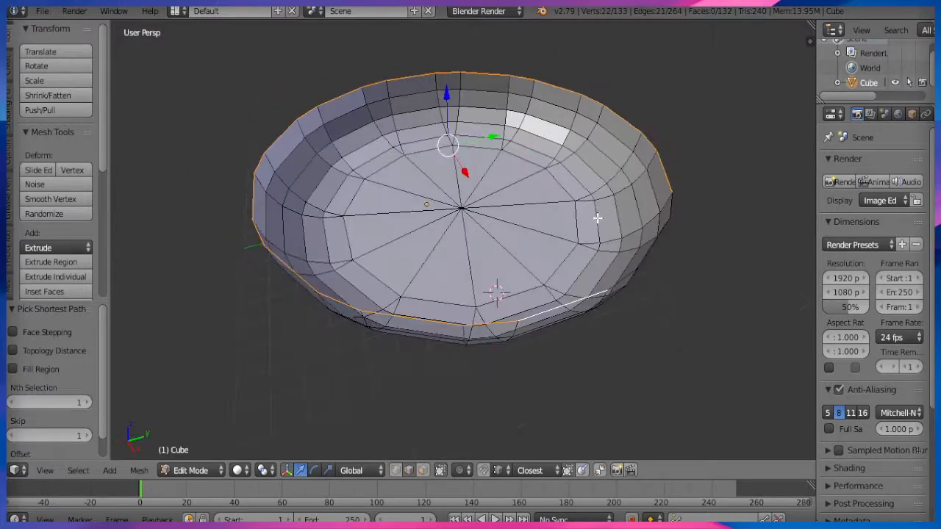
pyautogui.keyDown('ctrl'); pyautogui.rightClick(681, 214); pyautogui.keyUp('ctrl')
# Extrude the top rim and scale it outward by 1.354 into a flat brim.
pyautogui.press('e')
pyautogui.press('s')
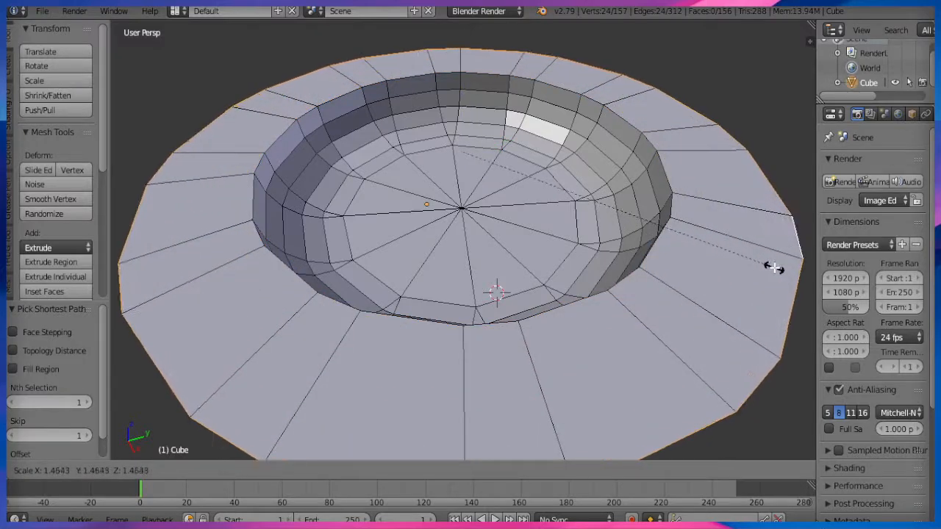
pyautogui.click(750, 259)
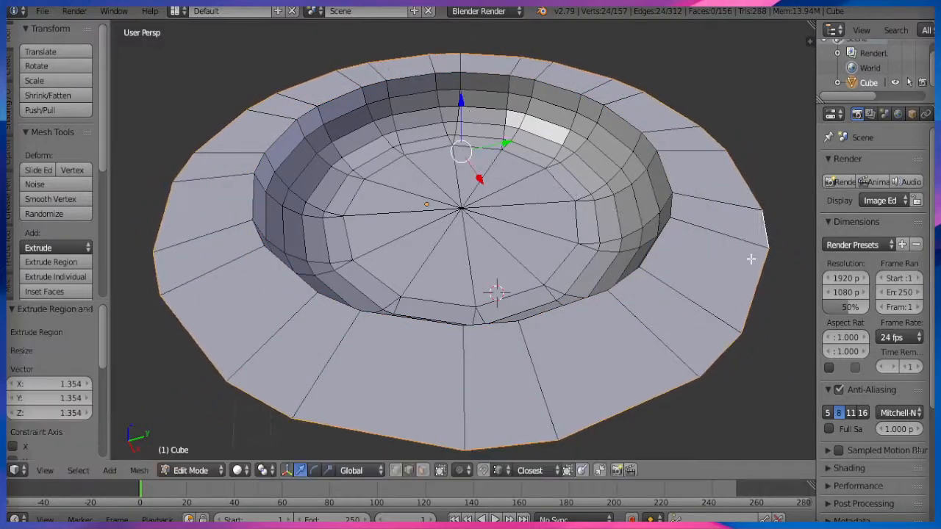
# Select the inner rim loop and start a bevel on it with Ctrl+B.
pyautogui.rightClick(481, 79)
pyautogui.keyDown('ctrl'); pyautogui.rightClick(577, 302); pyautogui.keyUp('ctrl')
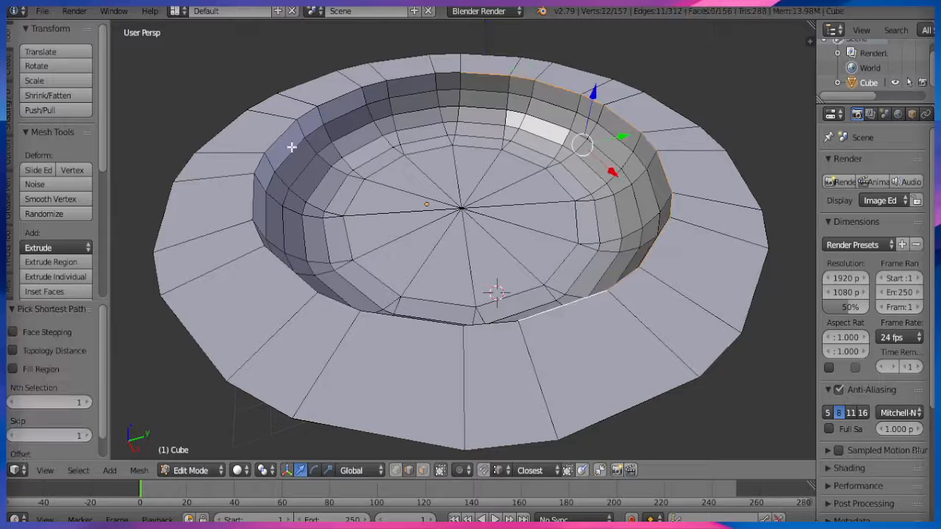
pyautogui.keyDown('ctrl'); pyautogui.rightClick(340, 113); pyautogui.keyUp('ctrl')
pyautogui.keyDown('ctrl'); pyautogui.rightClick(451, 71); pyautogui.keyUp('ctrl')
pyautogui.moveTo(505, 257); pyautogui.dragTo(492, 265, button='middle')
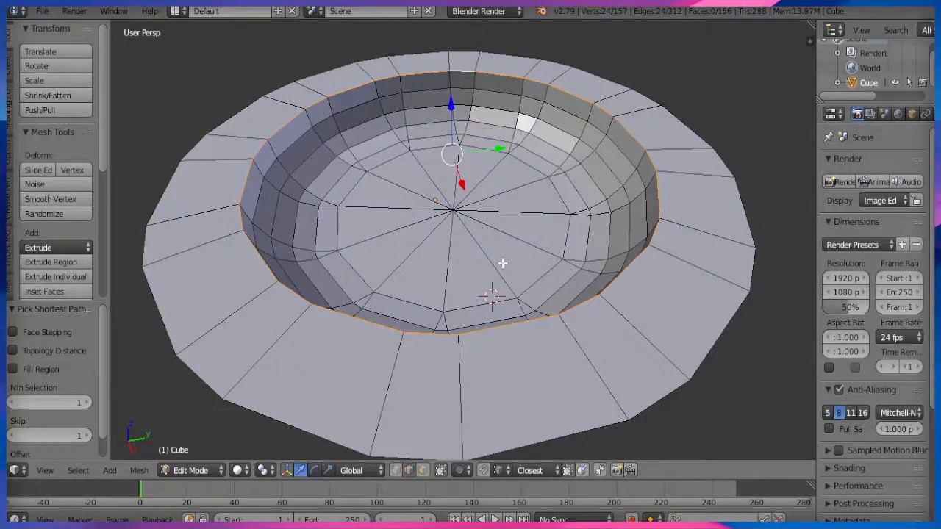
pyautogui.hotkey('ctrl', 'b')
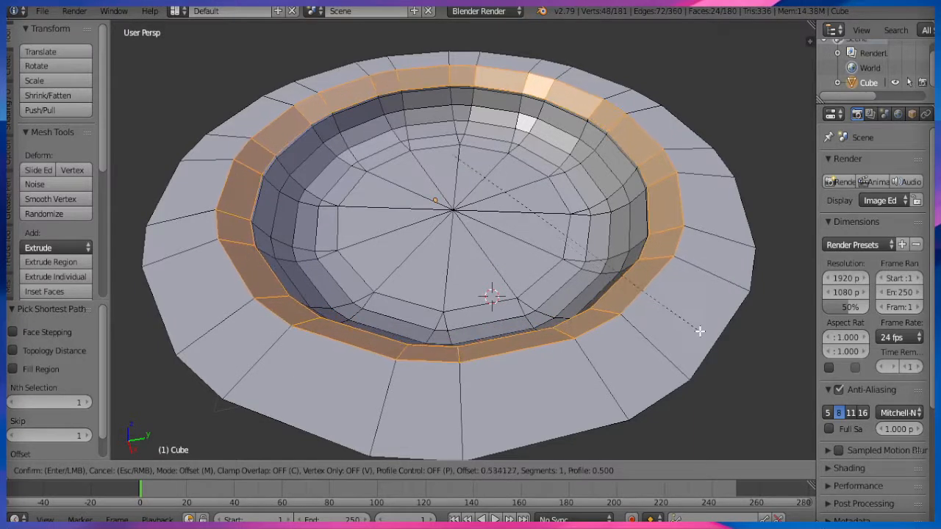
# Try a three-segment bevel on the inner rim, undo it, and switch to vertex select mode.
pyautogui.scroll(3, 722, 337)
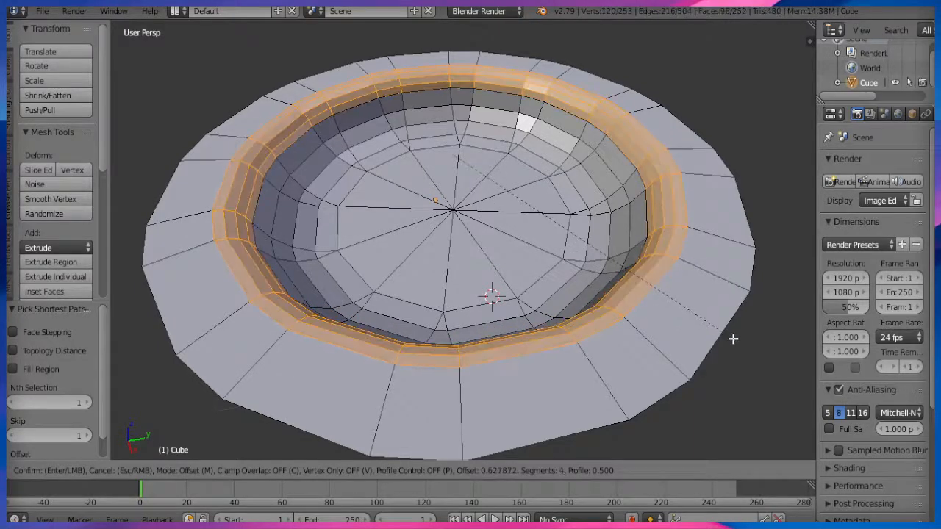
pyautogui.scroll(-1, 706, 331)
pyautogui.click(693, 326)
pyautogui.moveTo(693, 326); pyautogui.dragTo(411, 479, button='middle')
pyautogui.hotkey('ctrl', 'z')
pyautogui.click(395, 470)
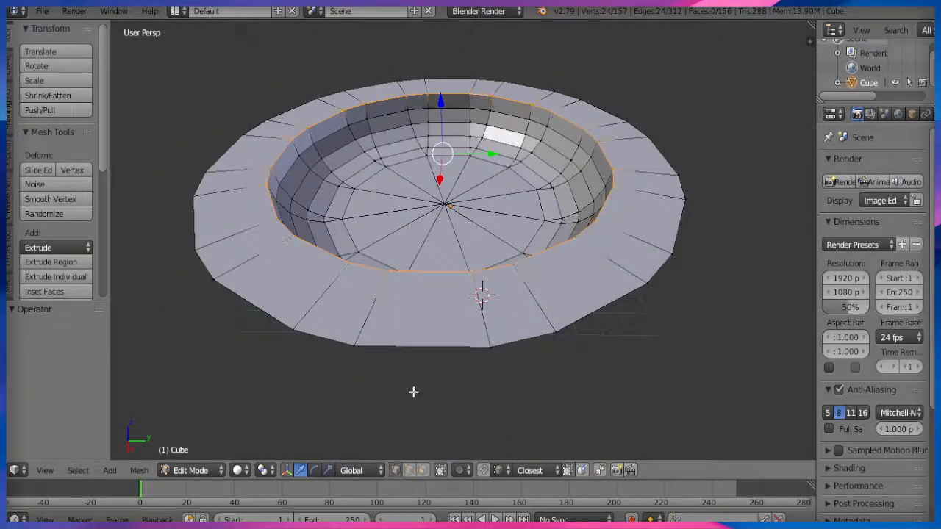
# Pick an outer rim vertex and frame it in a zoomed Top Ortho view.
pyautogui.moveTo(414, 391); pyautogui.dragTo(416, 404, button='middle')
pyautogui.rightClick(416, 403)
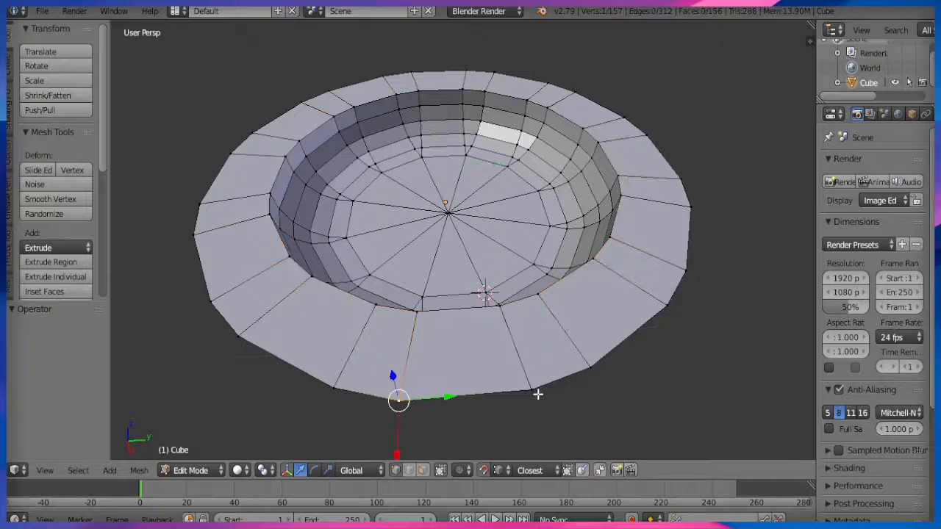
pyautogui.rightClick(409, 403)
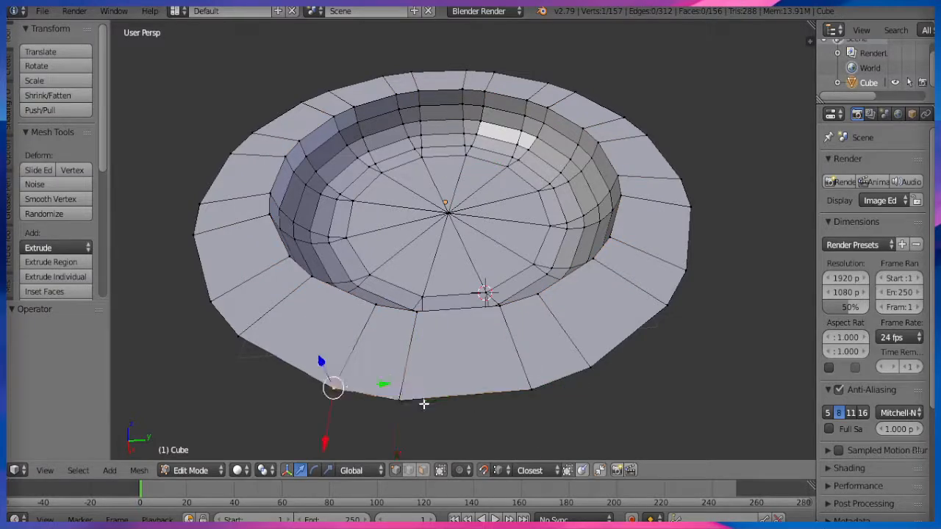
pyautogui.rightClick(400, 400)
pyautogui.moveTo(411, 414); pyautogui.dragTo(444, 477, button='middle')
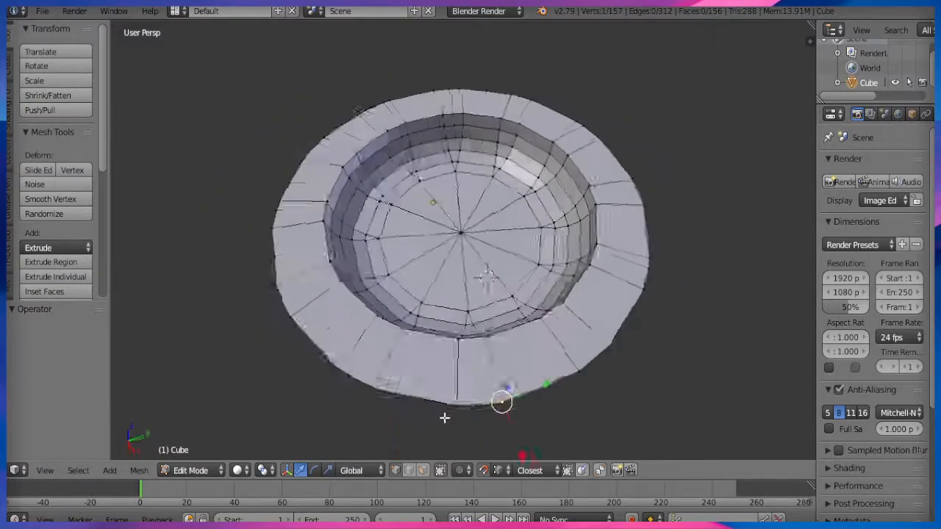
pyautogui.press('KP_Decimal')
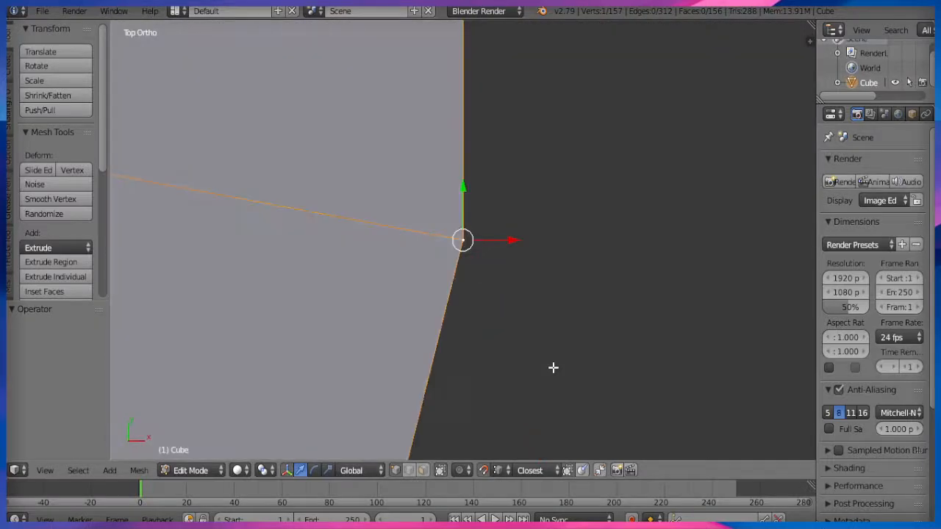
pyautogui.press('KP_7')
pyautogui.scroll(-5, 452, 382)
pyautogui.scroll(3, 444, 353)
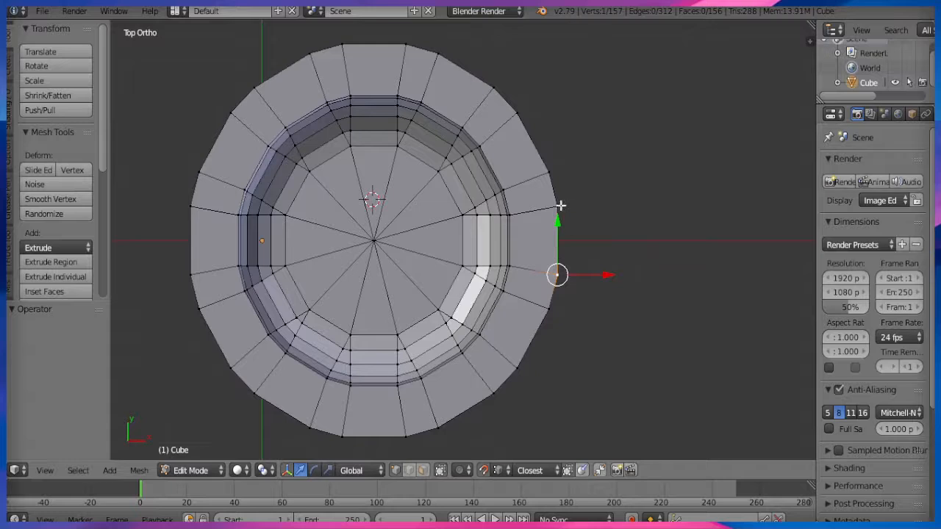
# Slide the upper-right outer rim vertices along X onto the square's right edge and top-right corner.
pyautogui.press('g')
pyautogui.press('x')
pyautogui.click(567, 271)
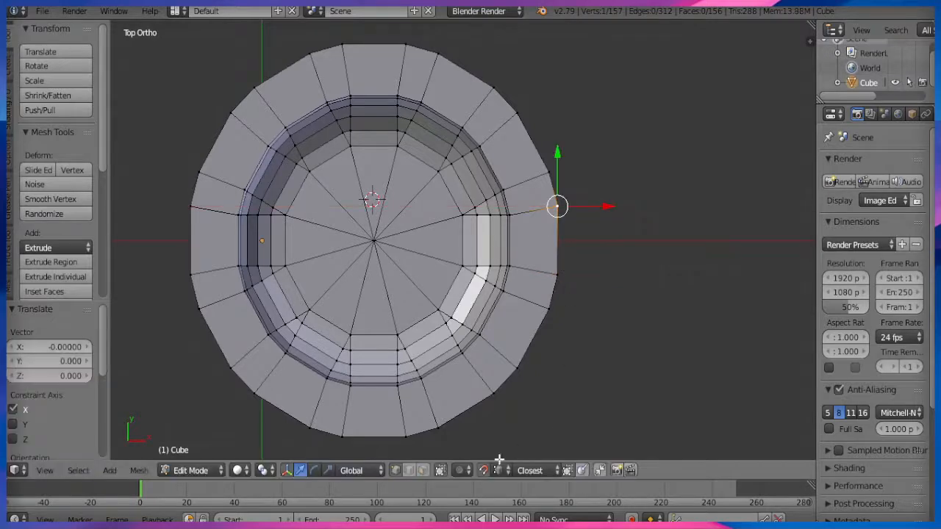
pyautogui.rightClick(552, 175)
pyautogui.press('g')
pyautogui.press('x')
pyautogui.click(557, 177)
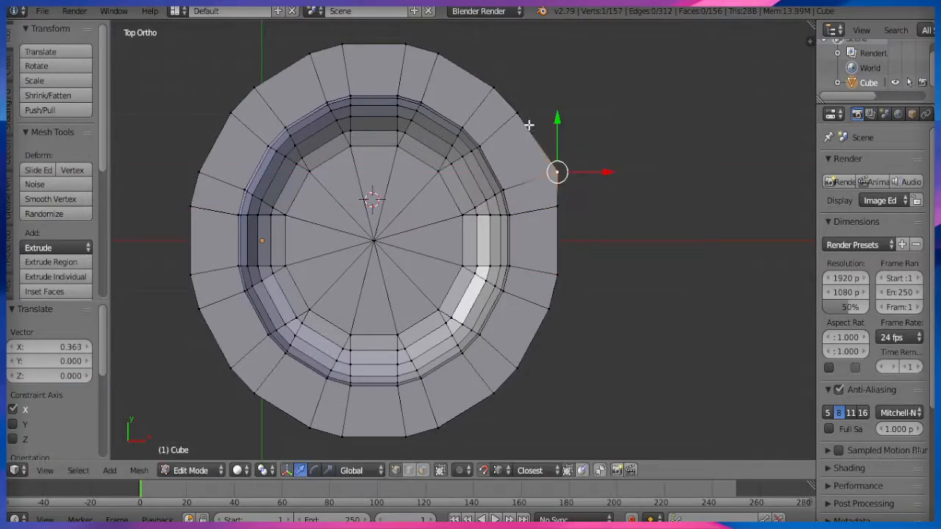
pyautogui.rightClick(522, 114)
pyautogui.press('g')
pyautogui.press('x')
pyautogui.click(554, 143)
pyautogui.rightClick(493, 89)
pyautogui.press('g')
pyautogui.press('x')
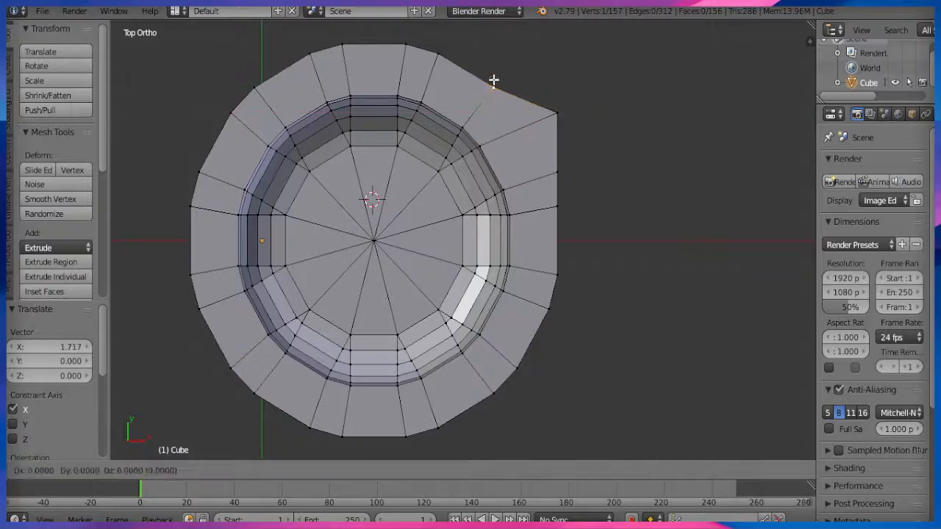
pyautogui.click(551, 104)
pyautogui.rightClick(439, 50)
pyautogui.press('g')
pyautogui.press('x')
pyautogui.click(515, 70)
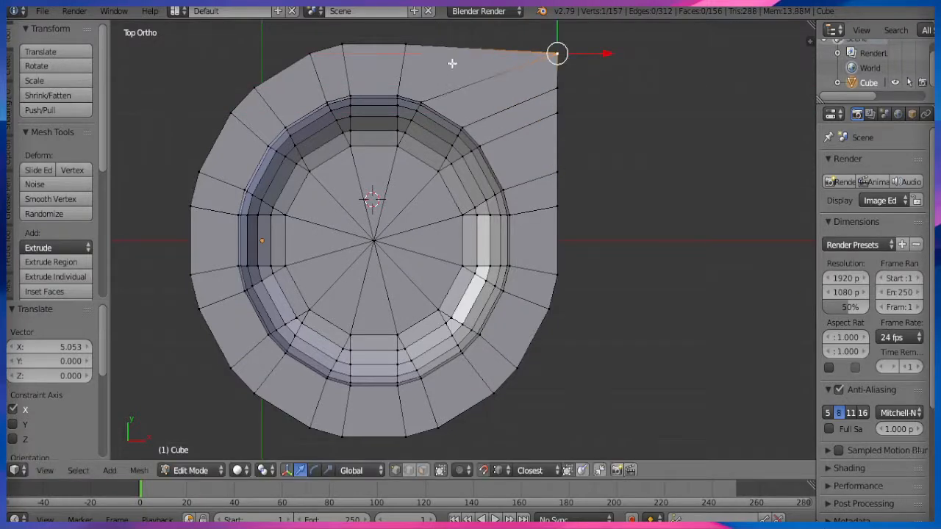
pyautogui.rightClick(405, 46)
pyautogui.press('g')
pyautogui.press('x')
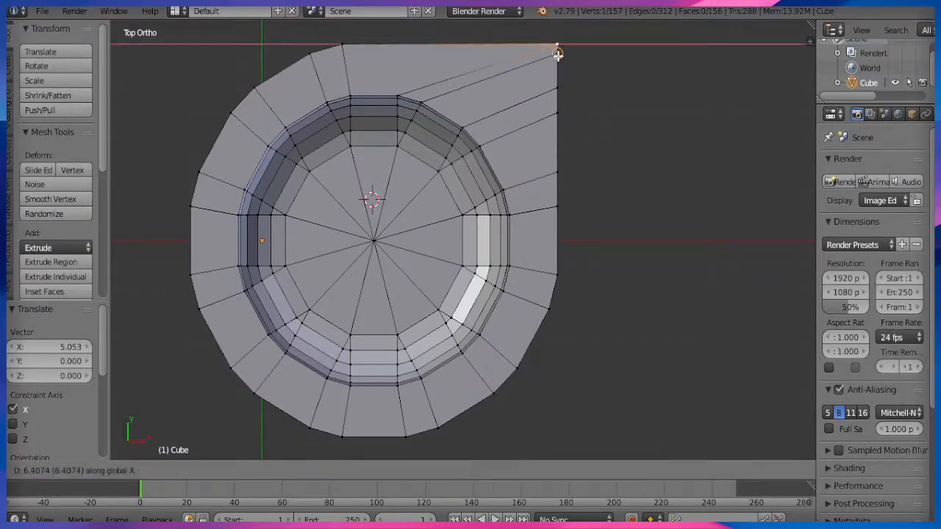
pyautogui.click(558, 45)
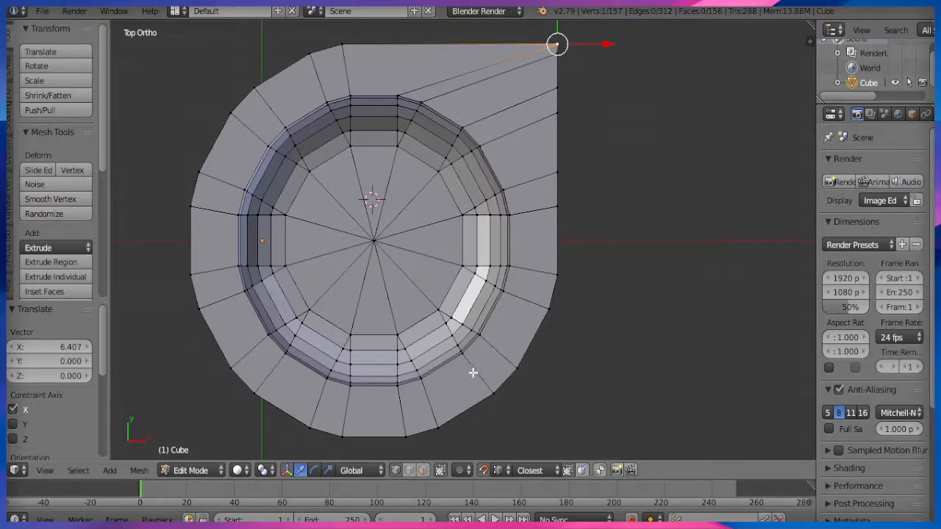
# Slide the lower-right outer rim vertices along X onto the right edge and bottom-right corner.
pyautogui.rightClick(547, 312)
pyautogui.press('g')
pyautogui.press('x')
pyautogui.click(559, 310)
pyautogui.rightClick(515, 367)
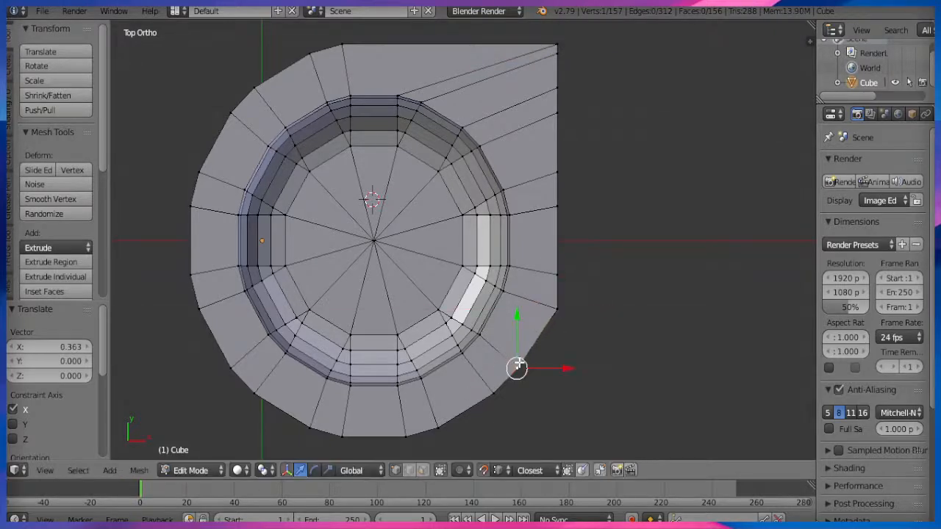
pyautogui.press('g')
pyautogui.press('x')
pyautogui.click(556, 329)
pyautogui.rightClick(498, 386)
pyautogui.press('g')
pyautogui.press('x')
pyautogui.click(559, 385)
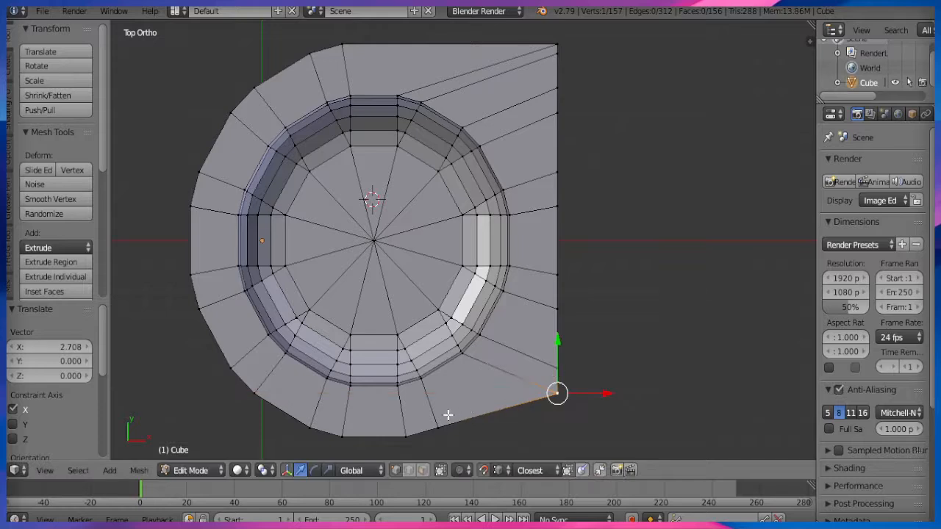
pyautogui.rightClick(444, 421)
pyautogui.press('g')
pyautogui.press('x')
pyautogui.click(565, 417)
pyautogui.rightClick(397, 437)
pyautogui.press('g')
pyautogui.press('x')
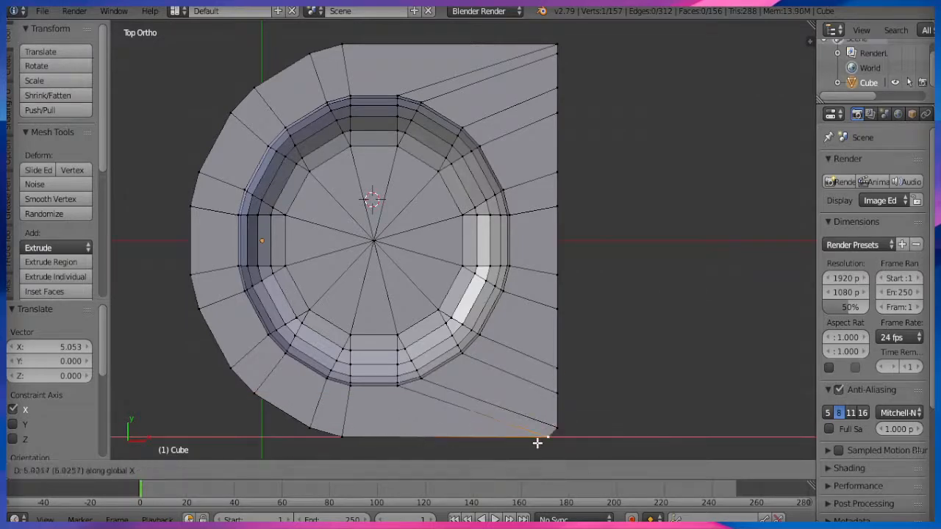
pyautogui.click(548, 442)
# Slide the lower-left outline vertices along Y onto the bottom edge and bottom-left corner.
pyautogui.press('ctrl+KP_4')
pyautogui.press('ctrl+KP_2')
pyautogui.rightClick(367, 412)
pyautogui.press('g')
pyautogui.press('y')
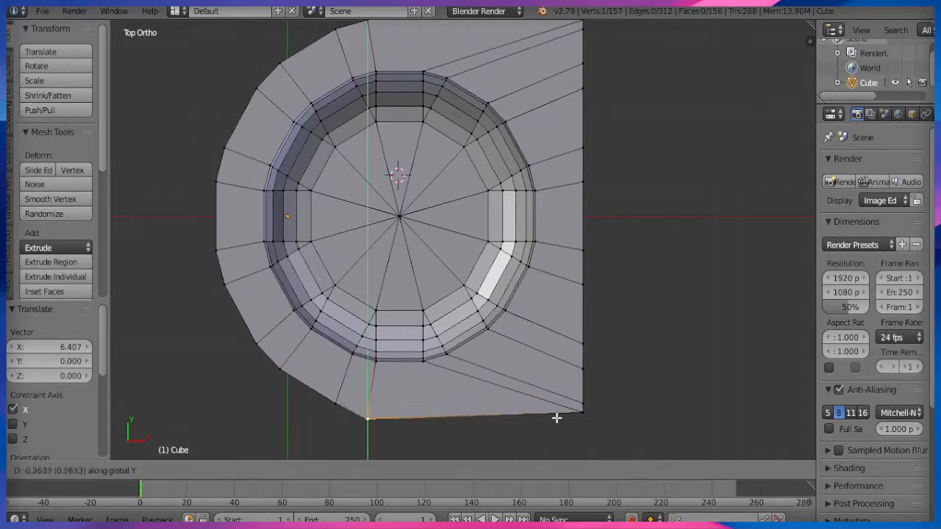
pyautogui.click(332, 456)
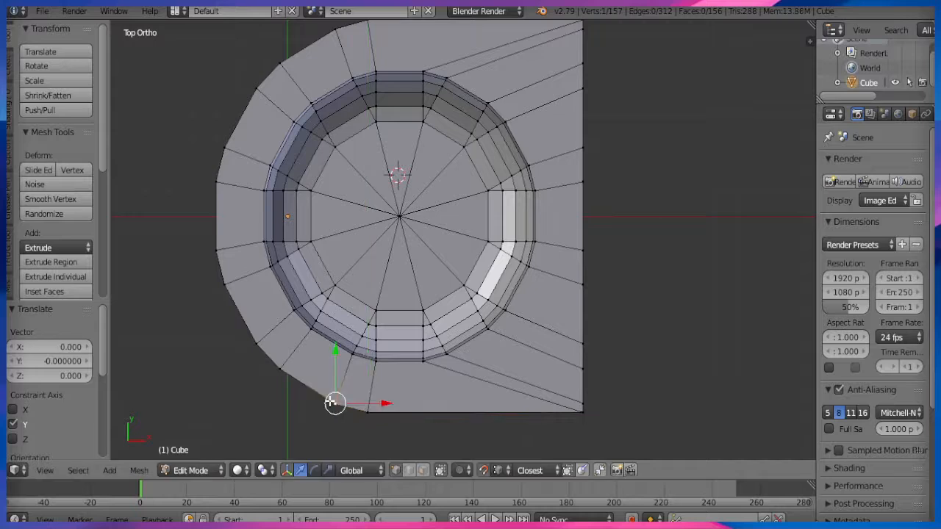
pyautogui.rightClick(268, 373)
pyautogui.press('g')
pyautogui.press('y')
pyautogui.click(326, 414)
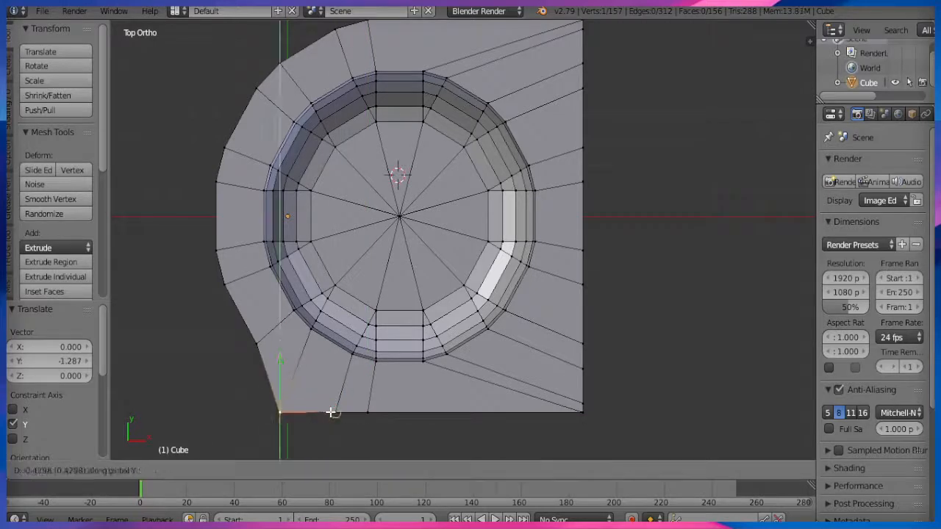
pyautogui.rightClick(254, 343)
pyautogui.press('g')
pyautogui.press('y')
pyautogui.click(281, 414)
pyautogui.rightClick(225, 286)
pyautogui.press('g')
pyautogui.press('y')
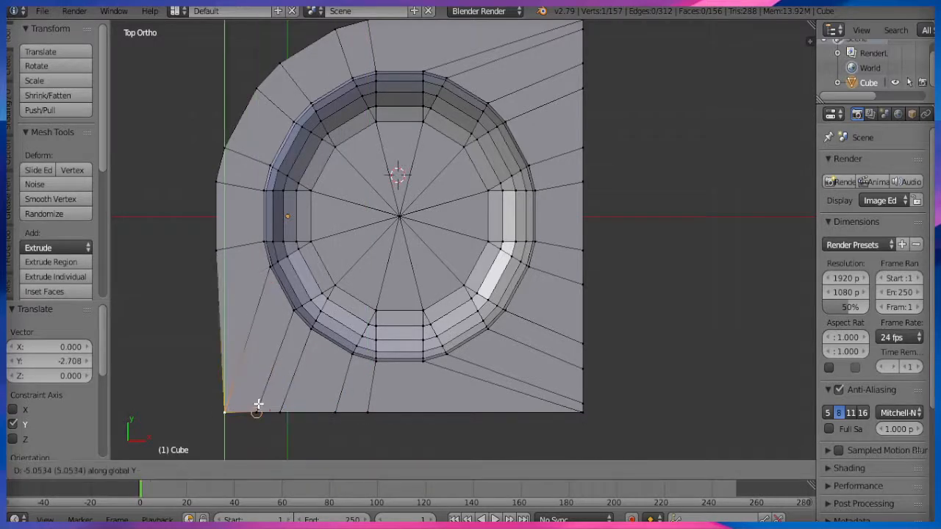
pyautogui.click(257, 401)
pyautogui.rightClick(213, 235)
pyautogui.press('g')
pyautogui.press('y')
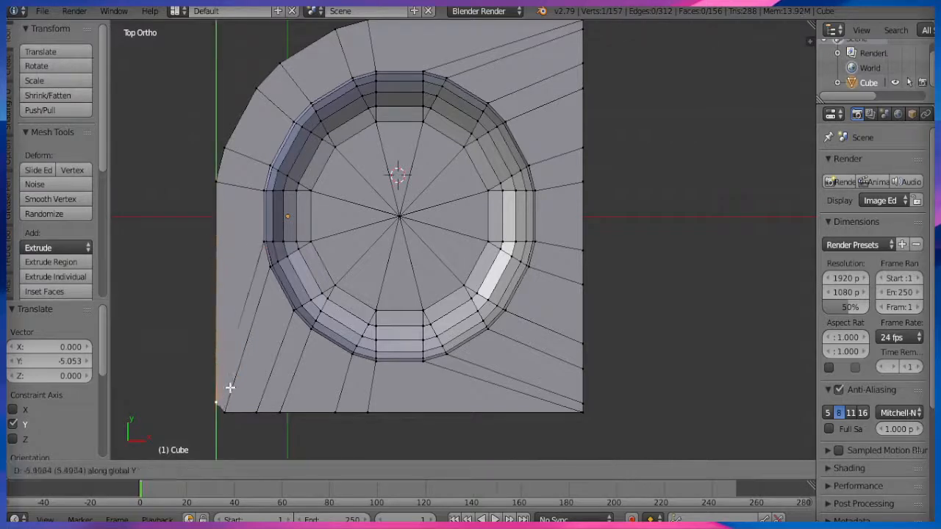
pyautogui.click(221, 410)
# Slide the upper-left outline vertices along X onto the left edge and top-left corner.
pyautogui.rightClick(219, 182)
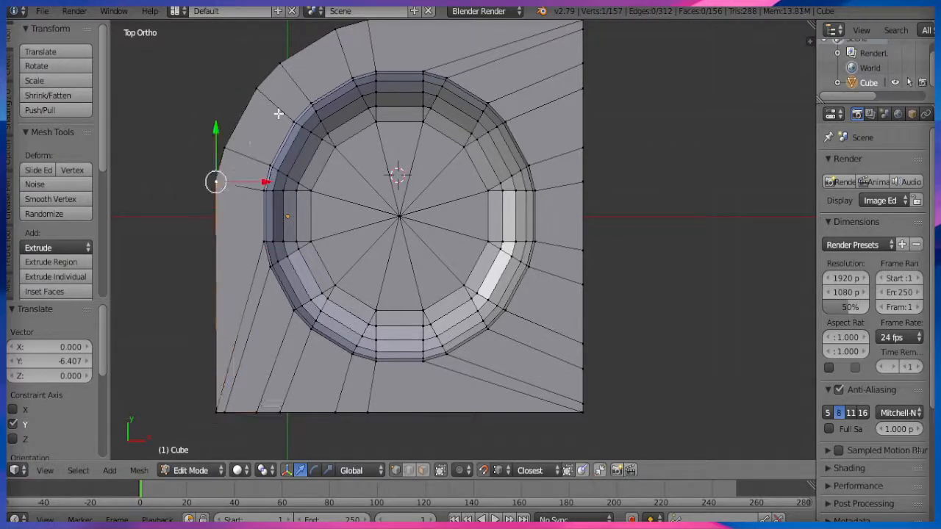
pyautogui.keyDown('shift'); pyautogui.moveTo(244, 149); pyautogui.dragTo(246, 204, button='middle'); pyautogui.keyUp('shift')
pyautogui.rightClick(224, 202)
pyautogui.press('g')
pyautogui.press('x')
pyautogui.click(235, 191)
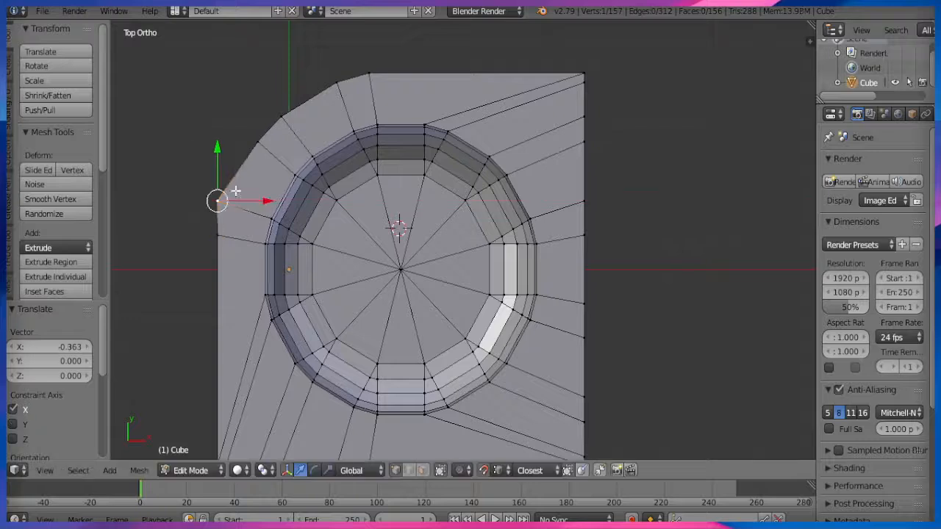
pyautogui.rightClick(258, 142)
pyautogui.press('g')
pyautogui.press('x')
pyautogui.click(218, 196)
pyautogui.rightClick(282, 116)
pyautogui.press('g')
pyautogui.press('x')
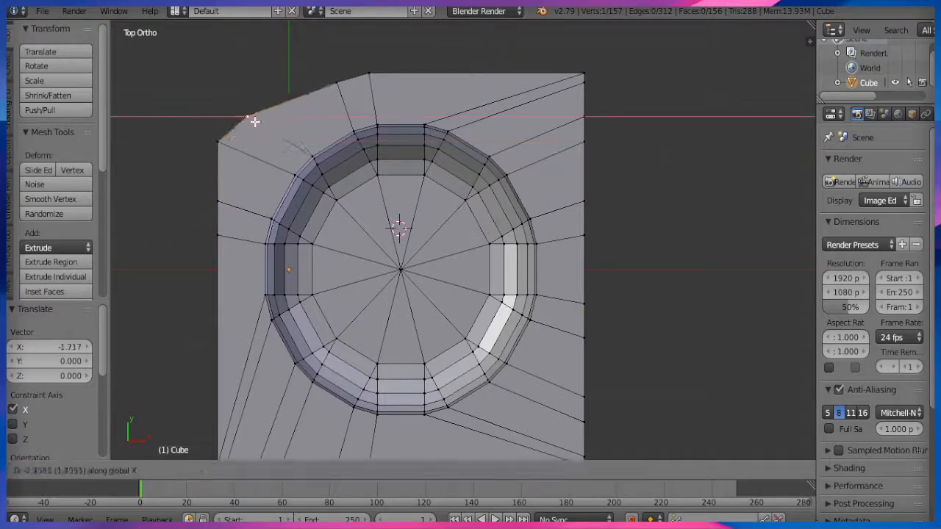
pyautogui.click(219, 117)
pyautogui.rightClick(334, 84)
pyautogui.press('g')
pyautogui.press('x')
pyautogui.click(214, 116)
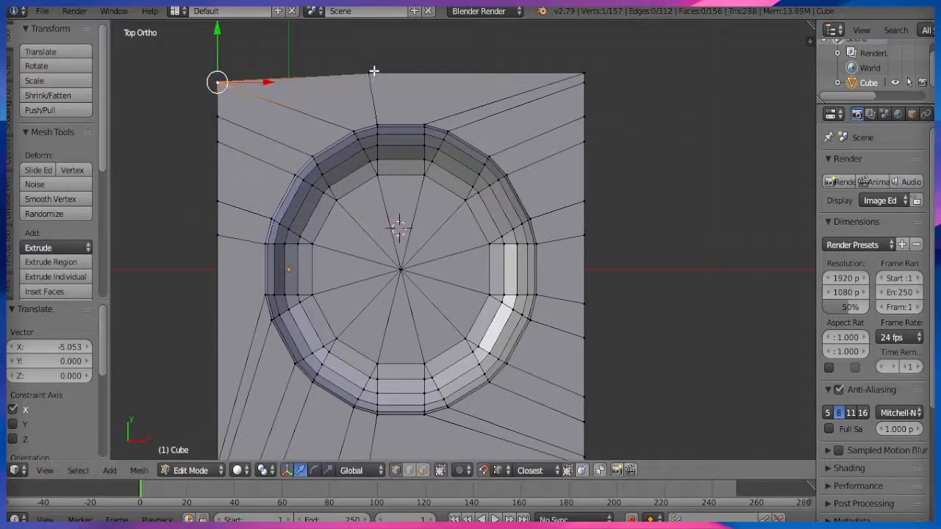
pyautogui.rightClick(374, 73)
pyautogui.press('g')
pyautogui.press('x')
pyautogui.click(216, 78)
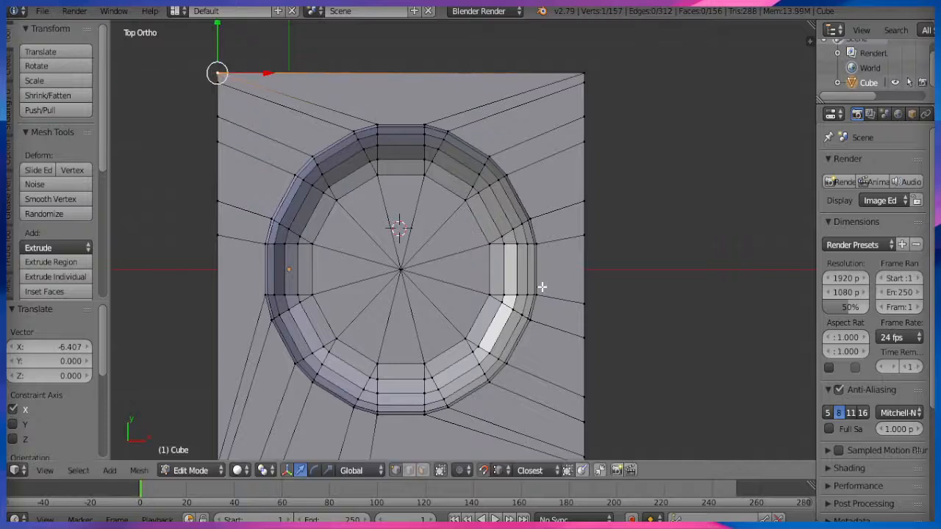
pyautogui.scroll(-1, 542, 287)
pyautogui.click(423, 471)
pyautogui.rightClick(376, 403)
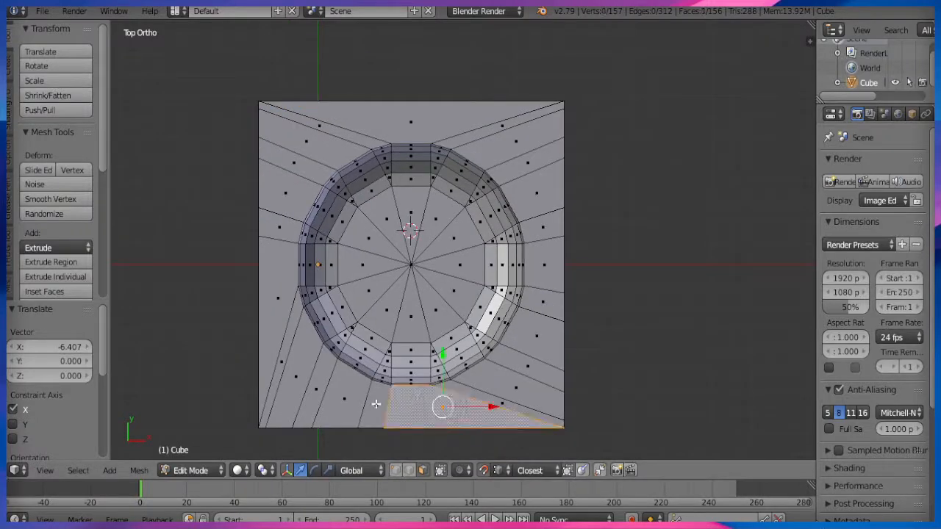
pyautogui.keyDown('ctrl'); pyautogui.rightClick(274, 338); pyautogui.keyUp('ctrl')
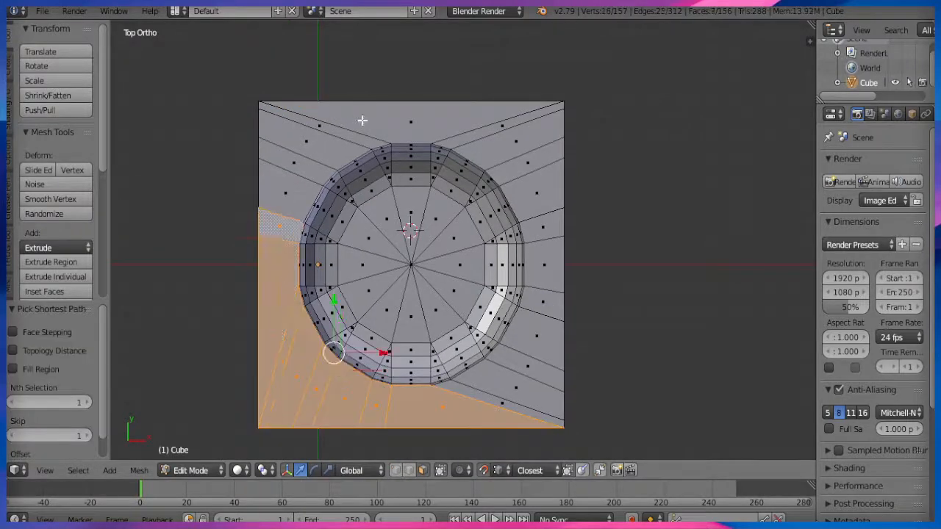
pyautogui.keyDown('ctrl'); pyautogui.rightClick(386, 125); pyautogui.keyUp('ctrl')
pyautogui.keyDown('ctrl'); pyautogui.rightClick(508, 406); pyautogui.keyUp('ctrl')
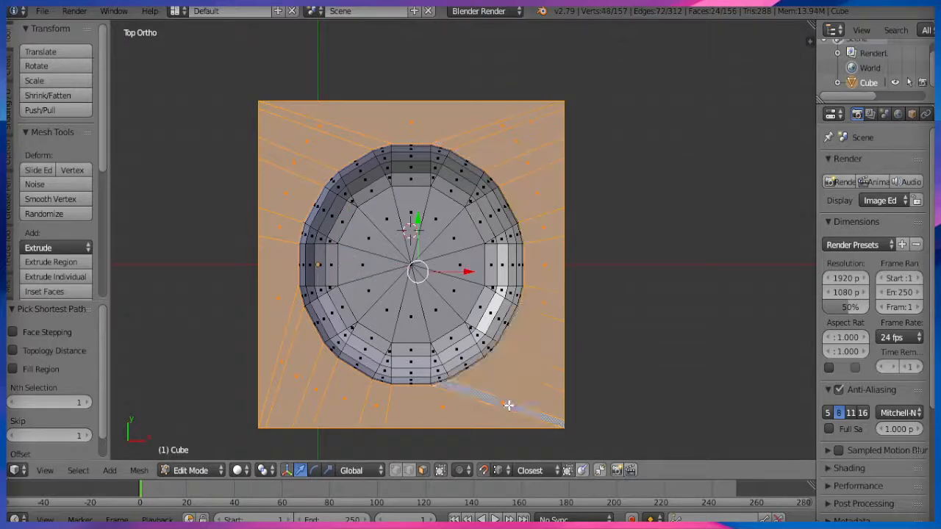
pyautogui.press('x')
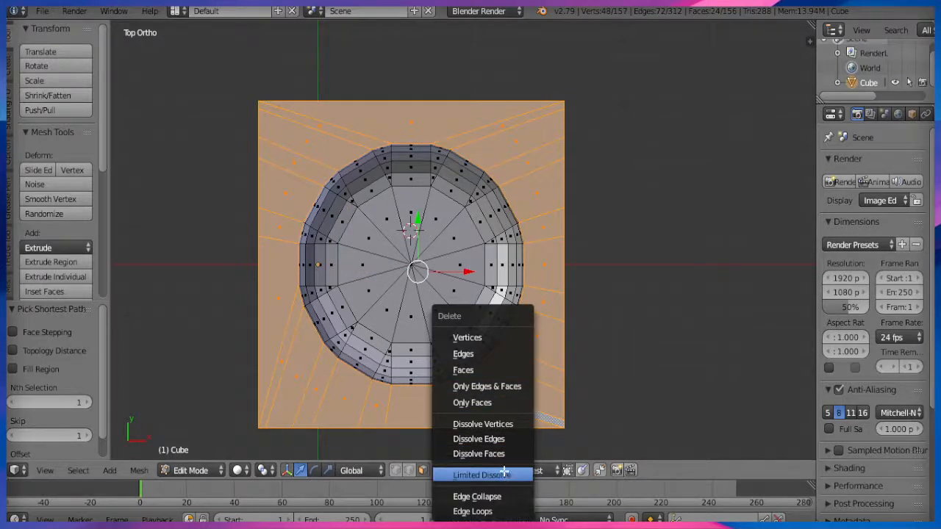
pyautogui.click(505, 474)
pyautogui.hotkey('ctrl', 't')
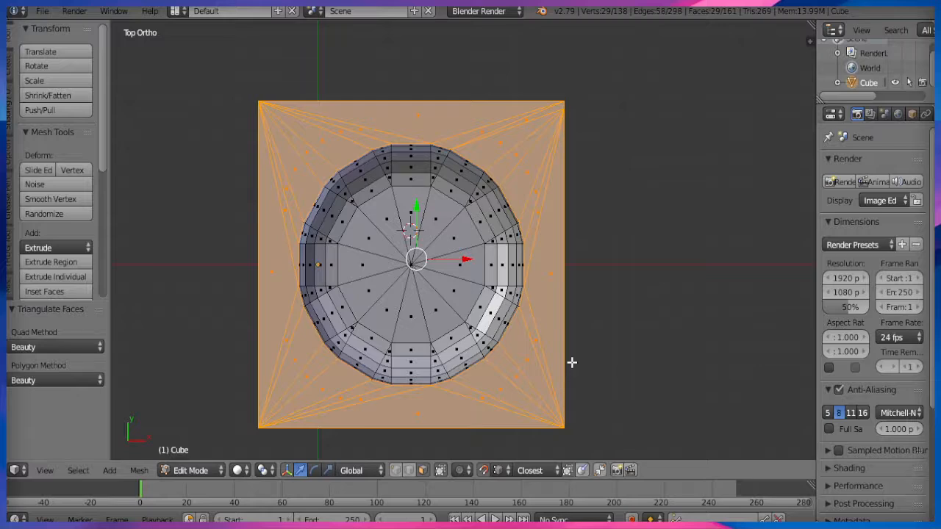
pyautogui.hotkey('ctrl', 'z')
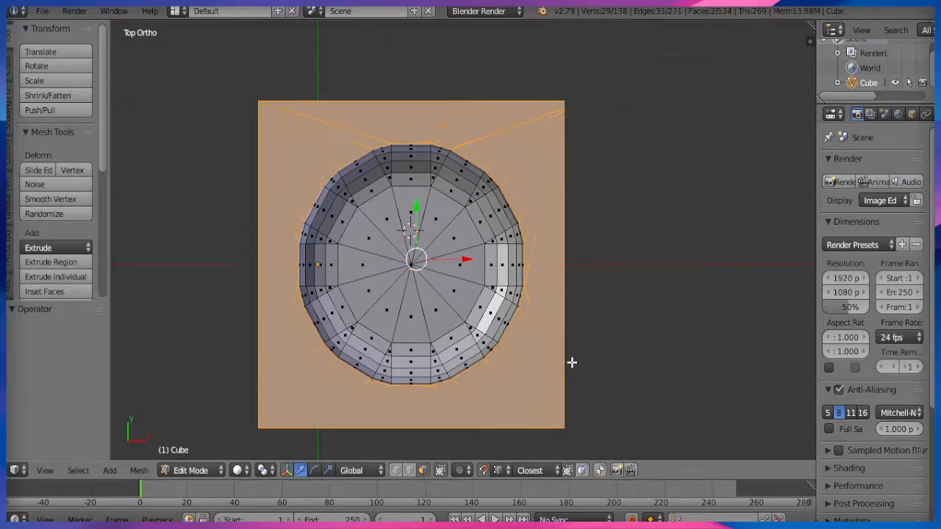
pyautogui.moveTo(571, 377); pyautogui.dragTo(454, 345, button='middle')
pyautogui.press('a')
pyautogui.press('a')
# Select the whole mesh and apply Smooth shading to all faces.
pyautogui.press('KP_5')
pyautogui.press('KP_7')
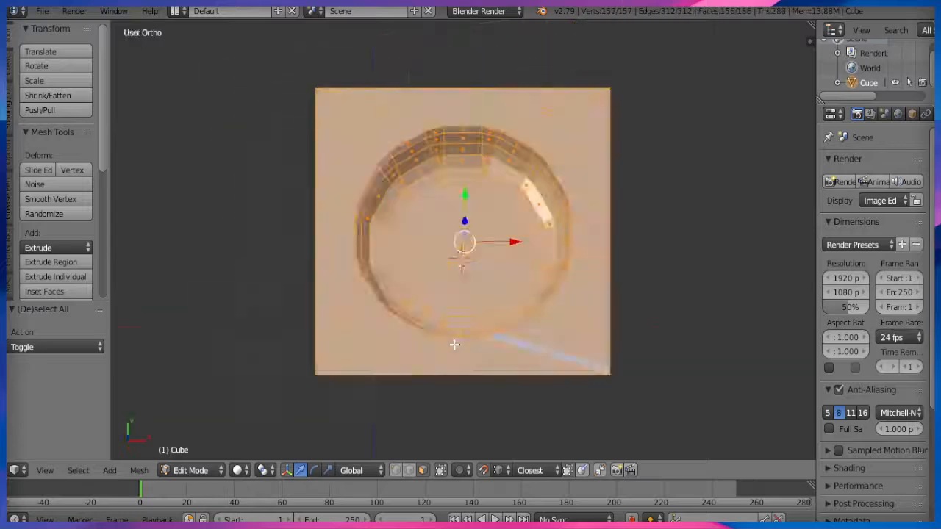
pyautogui.hotkey('shift', 'z')
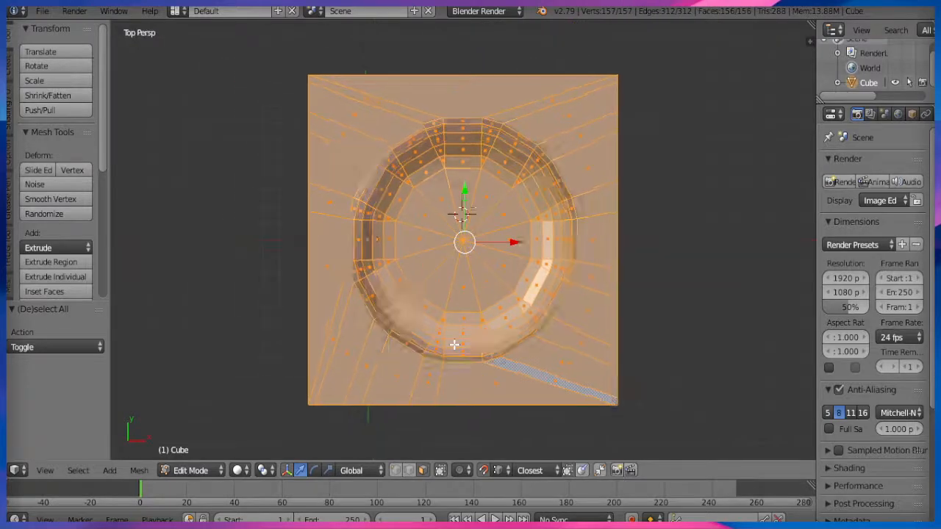
pyautogui.press('z')
pyautogui.press('z')
pyautogui.moveTo(495, 406)
pyautogui.mouseDown(button='middle')
pyautogui.moveTo(472, 308)
pyautogui.moveTo(463, 321)
pyautogui.mouseUp(button='middle')
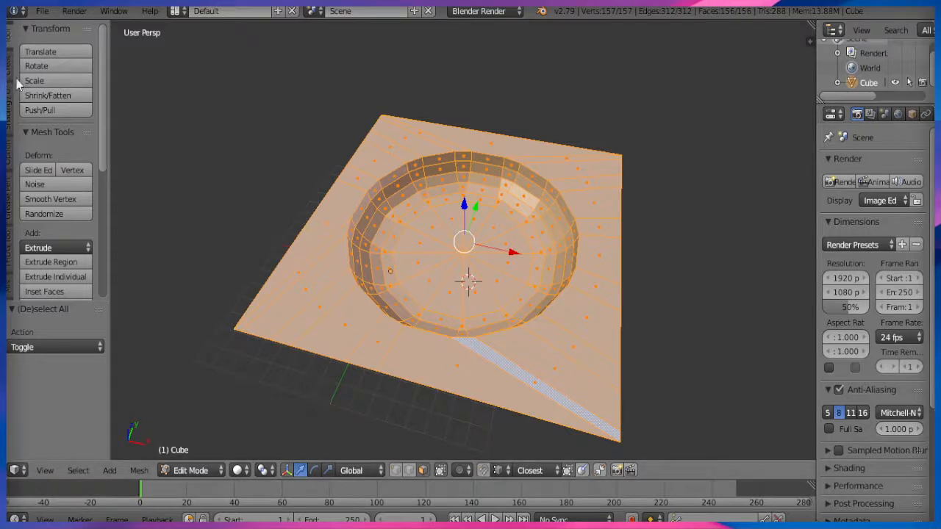
pyautogui.click(7, 110)
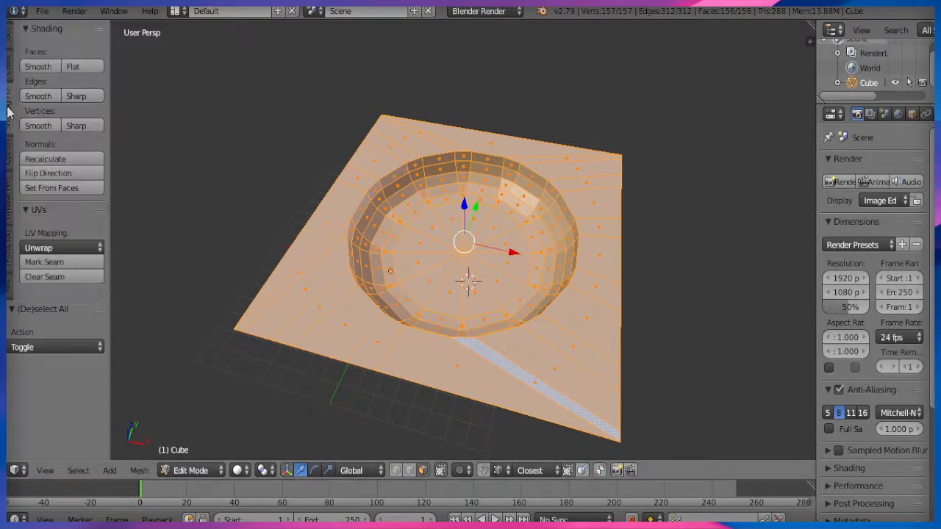
pyautogui.click(39, 66)
# Select the outer border faces around the bowl and set them back to Flat shading.
pyautogui.scroll(1, 391, 430)
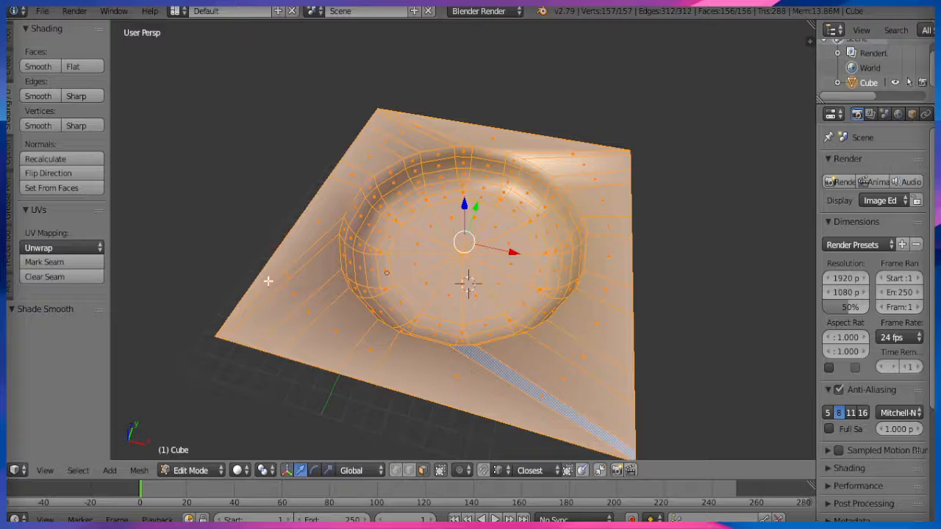
pyautogui.rightClick(293, 264)
pyautogui.keyDown('ctrl'); pyautogui.rightClick(335, 339); pyautogui.keyUp('ctrl')
pyautogui.keyDown('ctrl'); pyautogui.rightClick(405, 358); pyautogui.keyUp('ctrl')
pyautogui.keyDown('ctrl'); pyautogui.rightClick(540, 360); pyautogui.keyUp('ctrl')
pyautogui.keyDown('ctrl'); pyautogui.rightClick(593, 316); pyautogui.keyUp('ctrl')
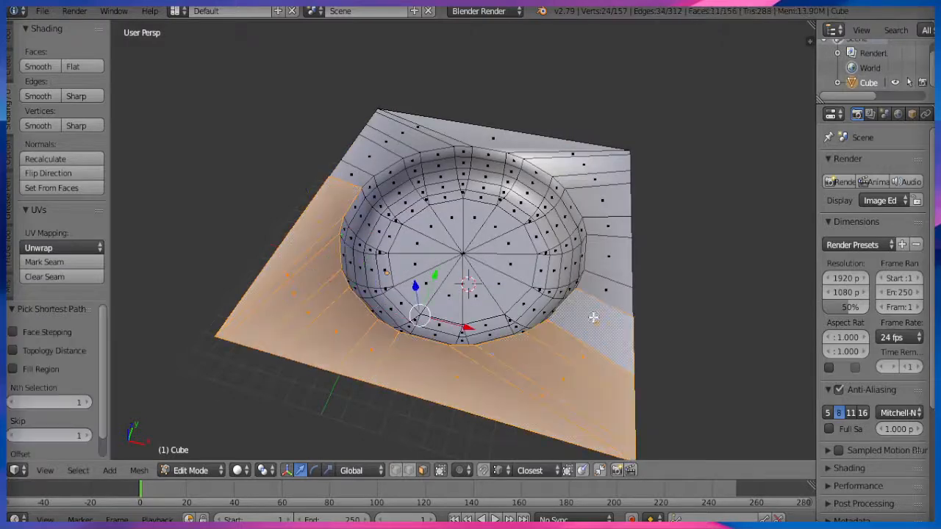
pyautogui.keyDown('ctrl'); pyautogui.rightClick(620, 227); pyautogui.keyUp('ctrl')
pyautogui.keyDown('ctrl'); pyautogui.rightClick(491, 136); pyautogui.keyUp('ctrl')
pyautogui.keyDown('ctrl'); pyautogui.rightClick(380, 153); pyautogui.keyUp('ctrl')
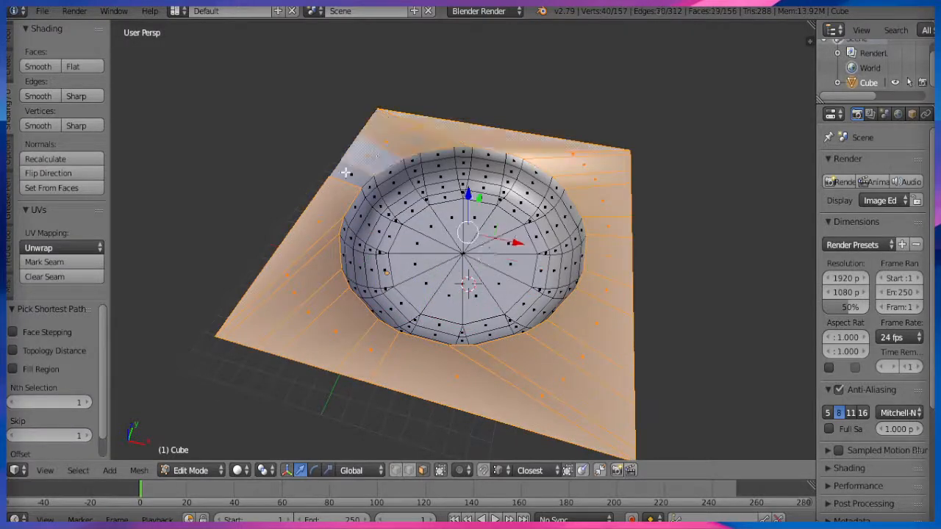
pyautogui.keyDown('ctrl'); pyautogui.rightClick(352, 175); pyautogui.keyUp('ctrl')
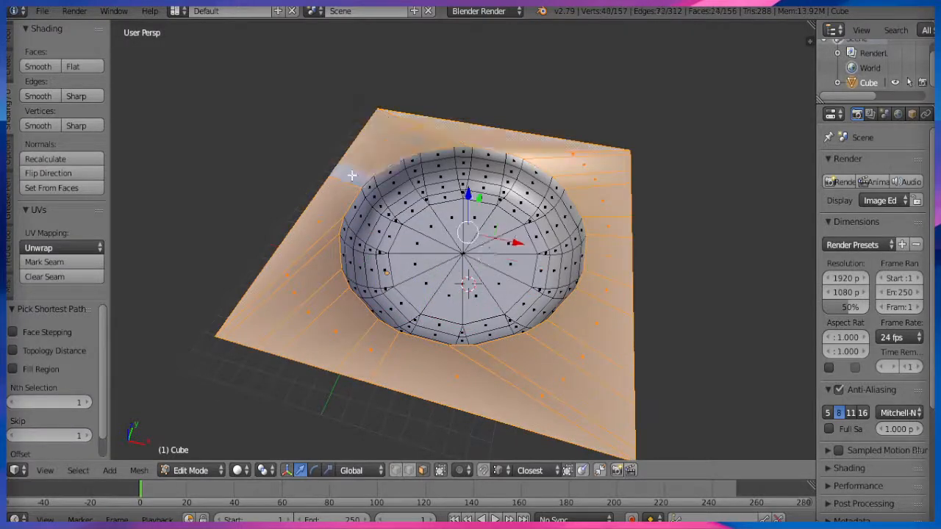
pyautogui.click(83, 64)
# Switch to Object Mode and preview the scene in Rendered viewport shading.
pyautogui.click(196, 476)
pyautogui.click(201, 459)
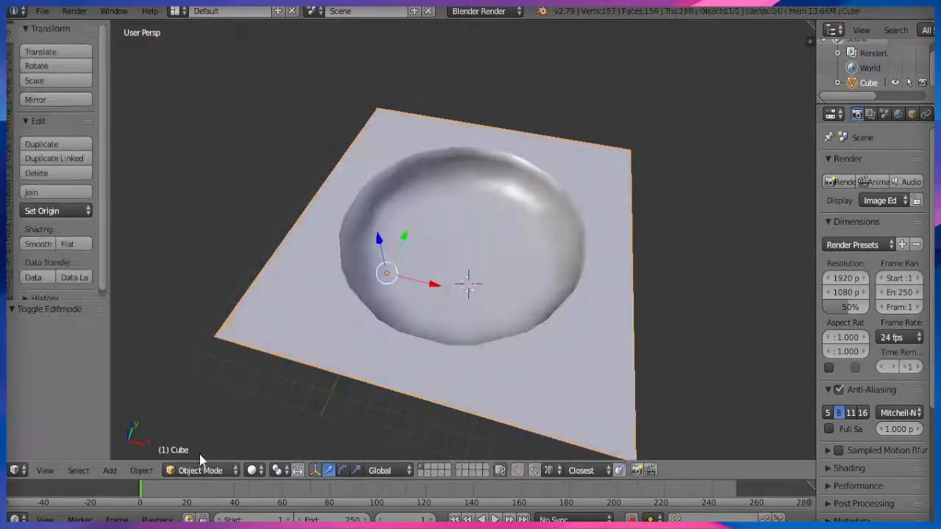
pyautogui.click(252, 470)
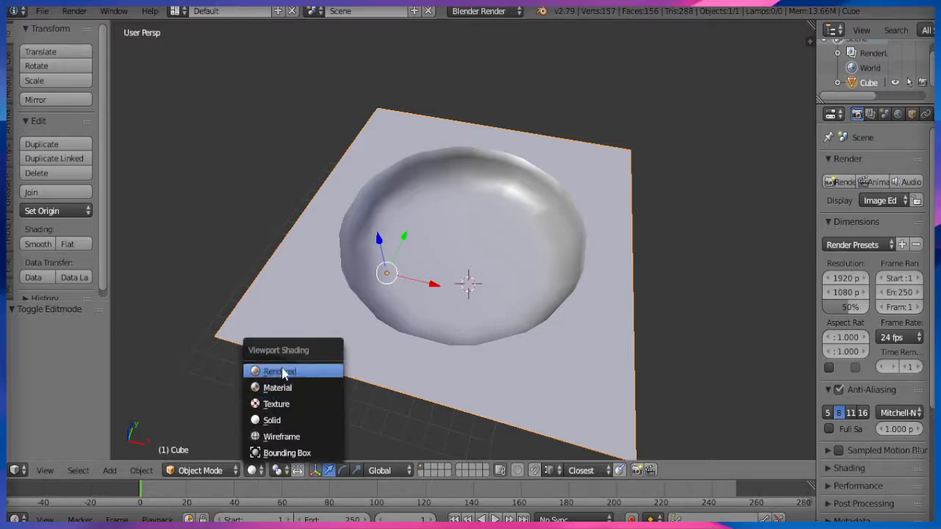
pyautogui.click(283, 372)
# Enable Environment Lighting in the World settings, then view the scene in Texture shading.
pyautogui.click(898, 114)
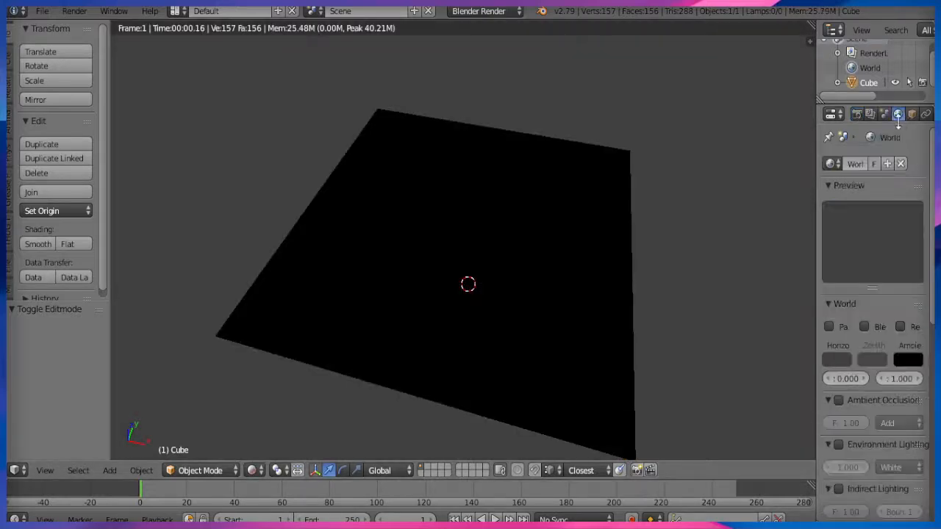
pyautogui.click(839, 445)
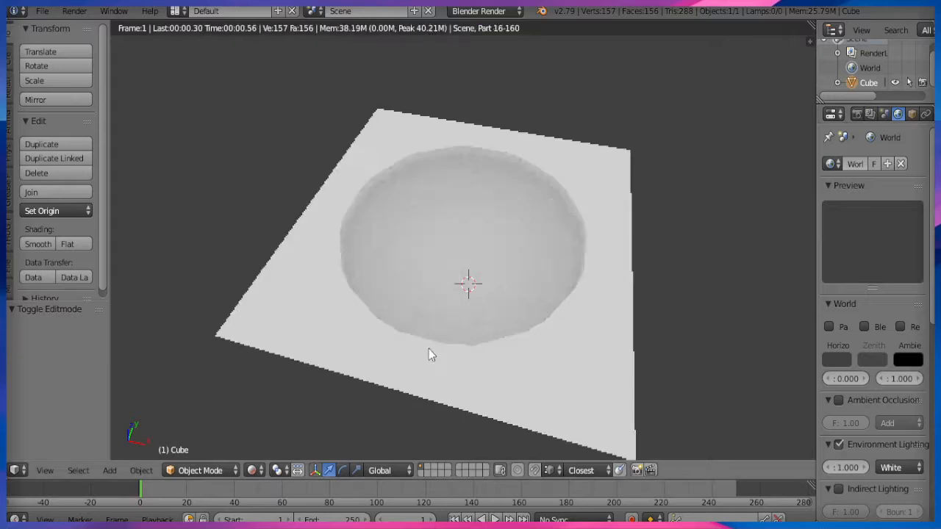
pyautogui.moveTo(285, 388); pyautogui.dragTo(321, 356, button='middle')
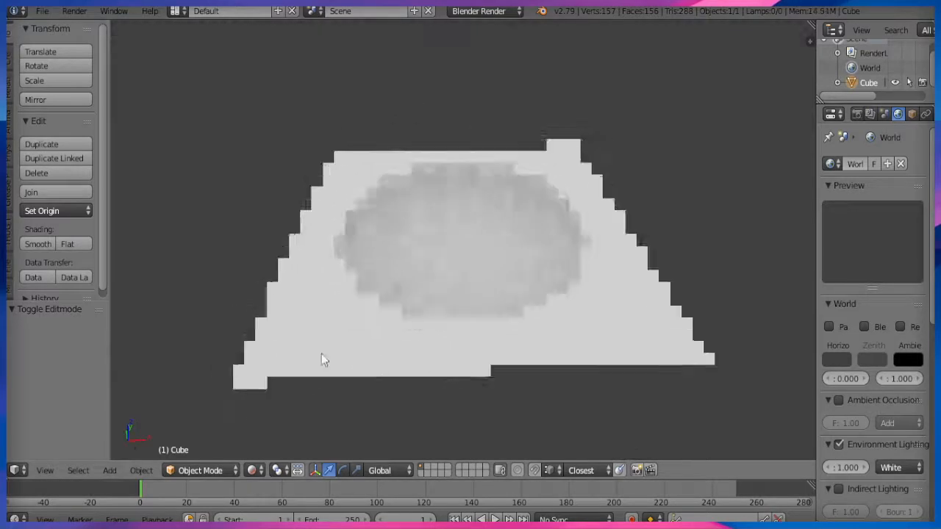
pyautogui.click(252, 470)
pyautogui.click(275, 401)
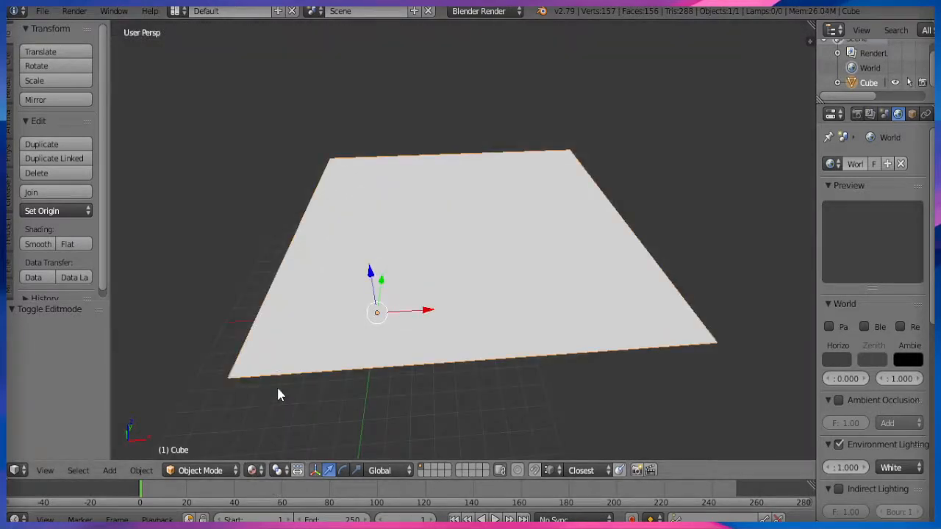
# Delete the bowl object and add a new cube.
pyautogui.press('z')
pyautogui.press('z')
pyautogui.moveTo(433, 322)
pyautogui.mouseDown(button='middle')
pyautogui.moveTo(368, 318)
pyautogui.moveTo(406, 314)
pyautogui.mouseUp(button='middle')
pyautogui.press('x')
pyautogui.click(408, 314)
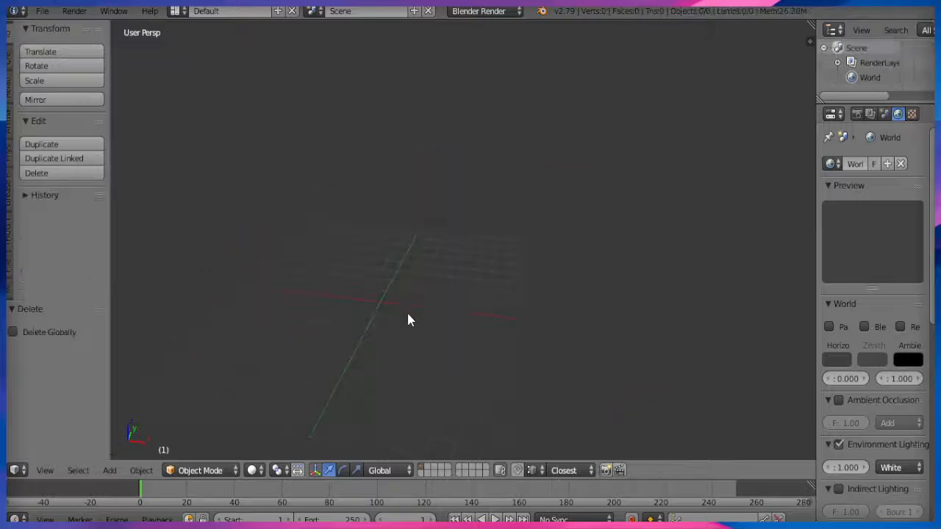
pyautogui.click(9, 67)
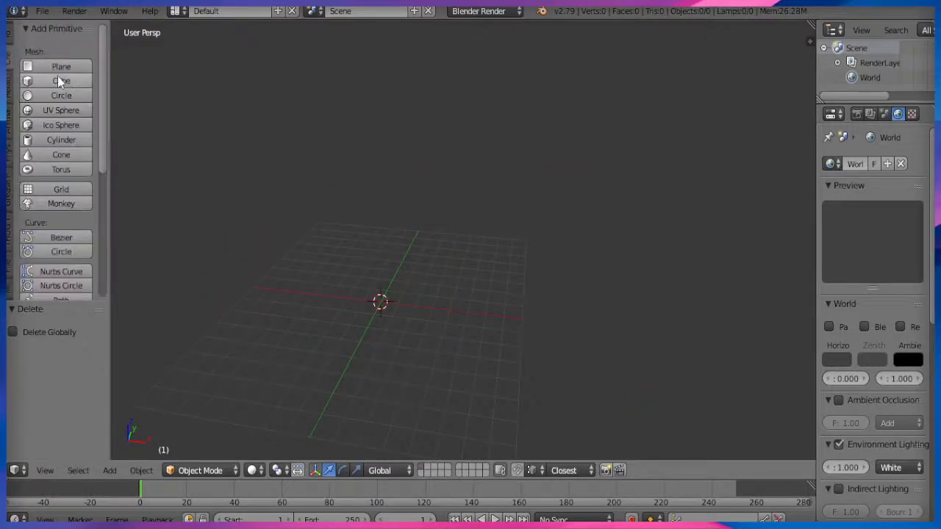
pyautogui.click(59, 79)
# In Edit Mode, delete four of the cube's faces, leaving two adjoining faces.
pyautogui.click(221, 471)
pyautogui.click(206, 437)
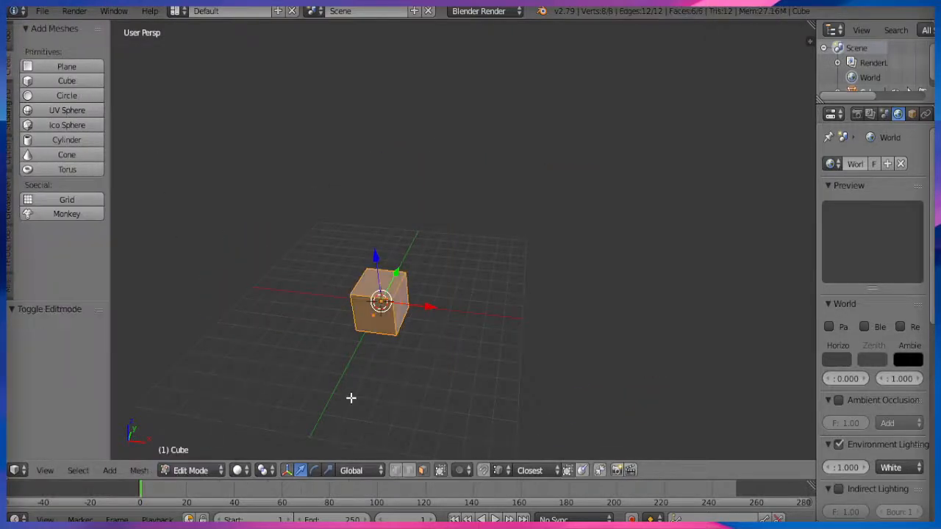
pyautogui.keyDown('shift'); pyautogui.moveTo(350, 397); pyautogui.dragTo(406, 295, button='middle'); pyautogui.keyUp('shift')
pyautogui.scroll(4, 459, 311)
pyautogui.keyDown('shift'); pyautogui.moveTo(455, 227); pyautogui.dragTo(436, 327, button='middle'); pyautogui.keyUp('shift')
pyautogui.rightClick(481, 284)
pyautogui.keyDown('shift'); pyautogui.rightClick(421, 294); pyautogui.keyUp('shift')
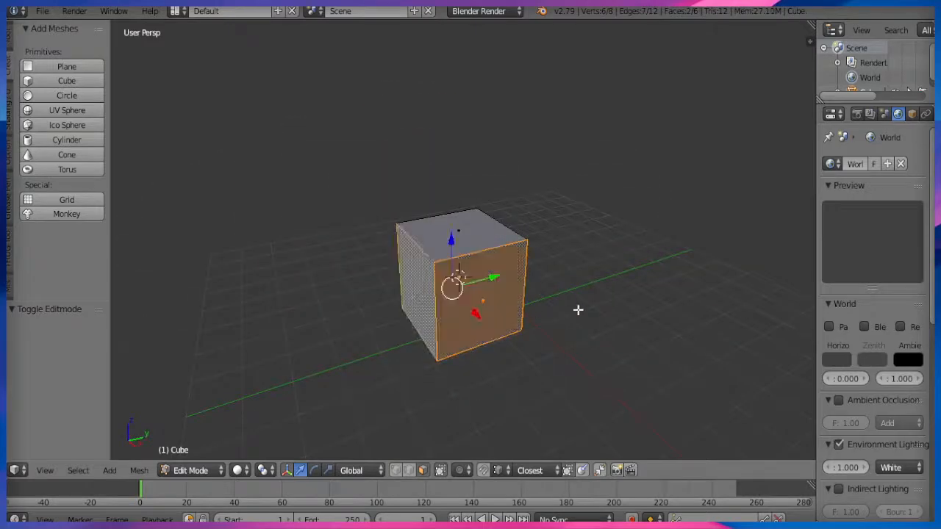
pyautogui.moveTo(578, 309); pyautogui.dragTo(432, 288, button='middle')
pyautogui.keyDown('shift'); pyautogui.rightClick(431, 264); pyautogui.keyUp('shift')
pyautogui.keyDown('shift'); pyautogui.rightClick(397, 222); pyautogui.keyUp('shift')
pyautogui.press('x')
pyautogui.click(364, 119)
pyautogui.moveTo(364, 119); pyautogui.dragTo(470, 345, button='middle')
# Flip the normals and bevel the middle edge into a 5-segment curve.
pyautogui.press('a')
pyautogui.press('w')
pyautogui.click(515, 293)
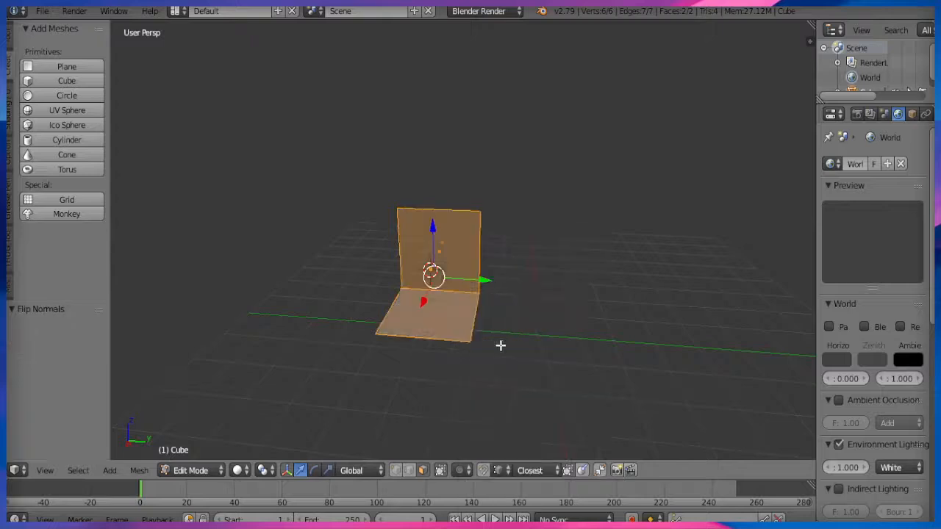
pyautogui.scroll(1, 500, 344)
pyautogui.click(409, 471)
pyautogui.rightClick(443, 288)
pyautogui.hotkey('ctrl', 'b')
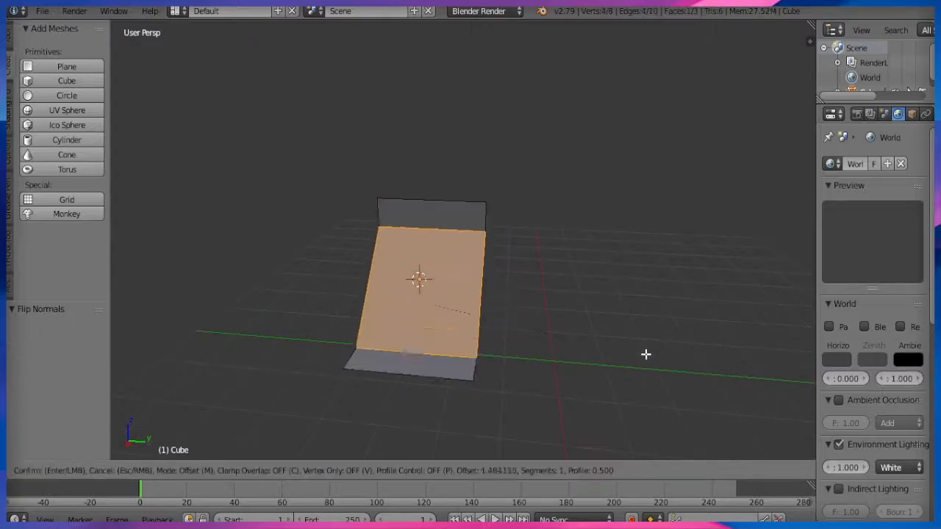
pyautogui.scroll(4, 699, 367)
pyautogui.click(707, 371)
# Run Remove Doubles on the whole mesh to merge duplicate curve vertices.
pyautogui.click(707, 371)
pyautogui.moveTo(707, 371); pyautogui.dragTo(610, 217, button='middle')
pyautogui.press('a')
pyautogui.press('a')
pyautogui.press('w')
pyautogui.click(590, 151)
# Extrude the curve's top edge 2 units down along Z and select the side border edges.
pyautogui.moveTo(590, 148); pyautogui.dragTo(478, 353, button='middle')
pyautogui.moveTo(365, 184); pyautogui.dragTo(420, 297, button='middle')
pyautogui.rightClick(414, 200)
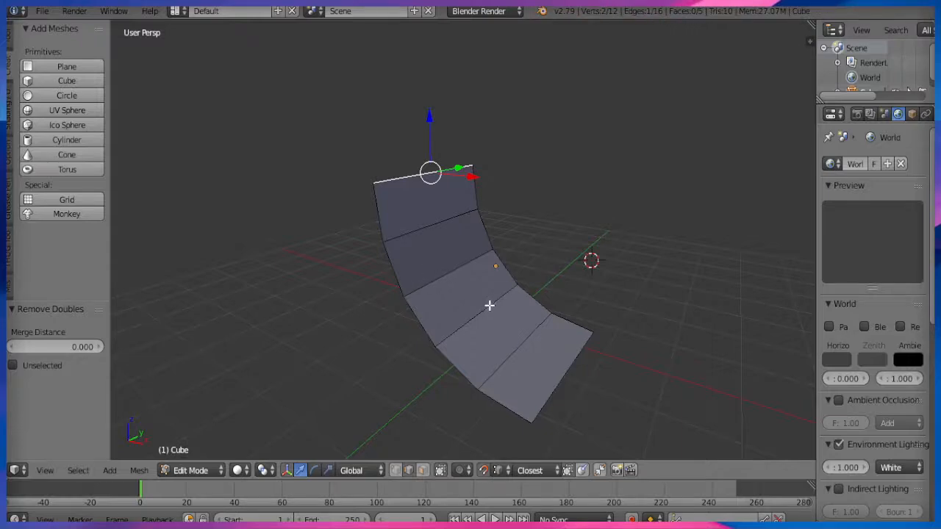
pyautogui.press('e')
pyautogui.press('z')
pyautogui.click(528, 413)
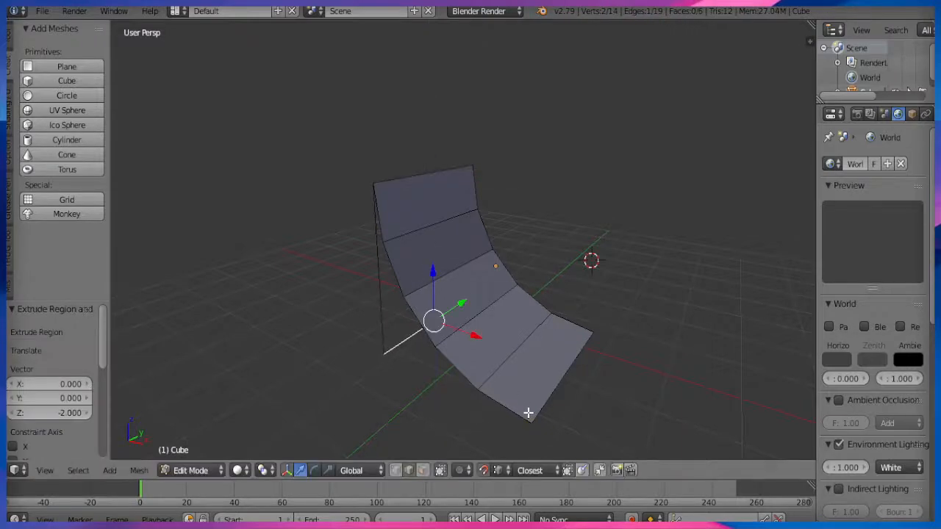
pyautogui.rightClick(373, 315)
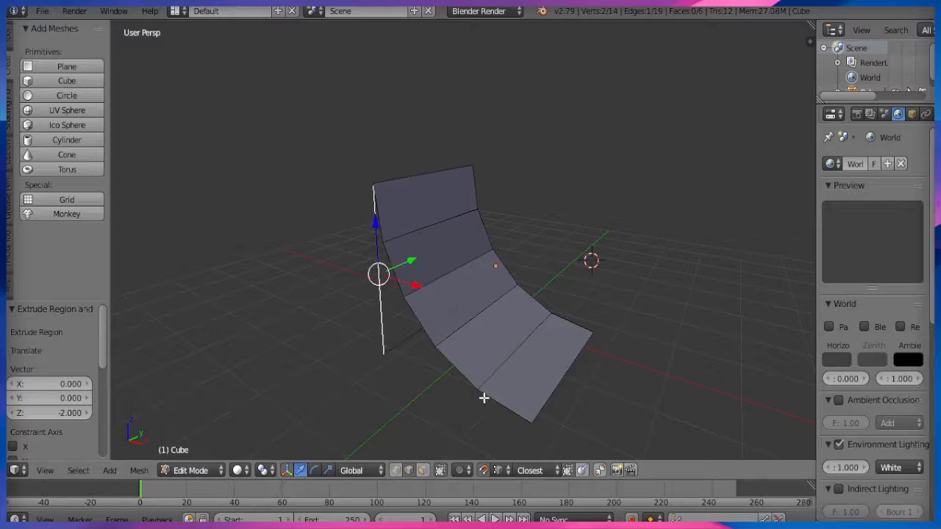
pyautogui.keyDown('ctrl'); pyautogui.rightClick(507, 402); pyautogui.keyUp('ctrl')
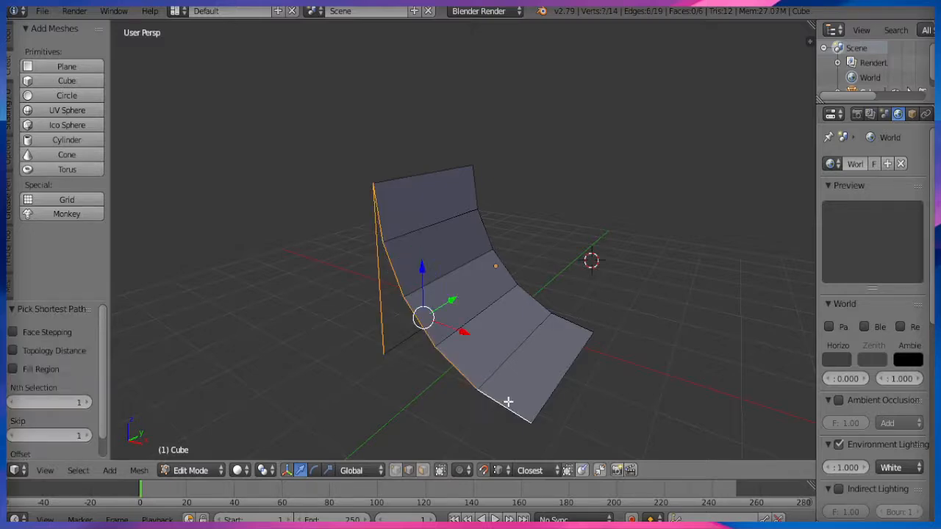
# Fill and triangulate both open side loops of the ramp.
pyautogui.press('f')
pyautogui.hotkey('ctrl', 't')
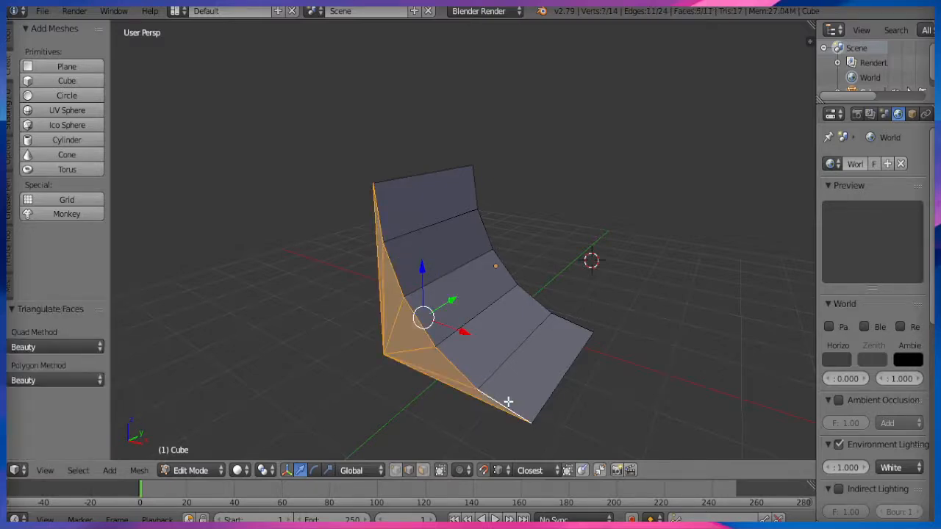
pyautogui.moveTo(520, 396); pyautogui.dragTo(381, 351, button='middle')
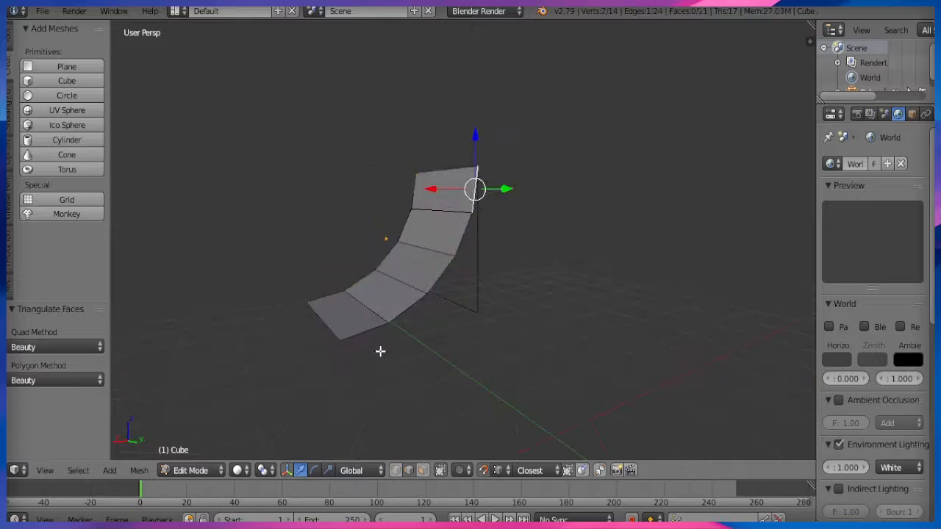
pyautogui.keyDown('ctrl'); pyautogui.rightClick(441, 295); pyautogui.keyUp('ctrl')
pyautogui.keyDown('shift'); pyautogui.rightClick(479, 280); pyautogui.keyUp('shift')
pyautogui.press('f')
pyautogui.hotkey('ctrl', 't')
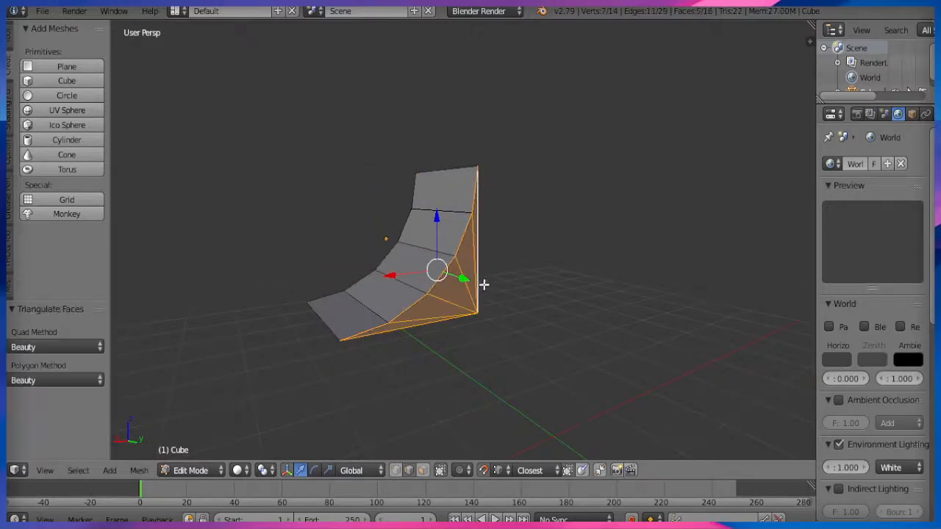
# Select the ramp's top back edge and extrude it along X.
pyautogui.moveTo(485, 284)
pyautogui.mouseDown(button='middle')
pyautogui.moveTo(389, 307)
pyautogui.moveTo(548, 329)
pyautogui.moveTo(478, 282)
pyautogui.mouseUp(button='middle')
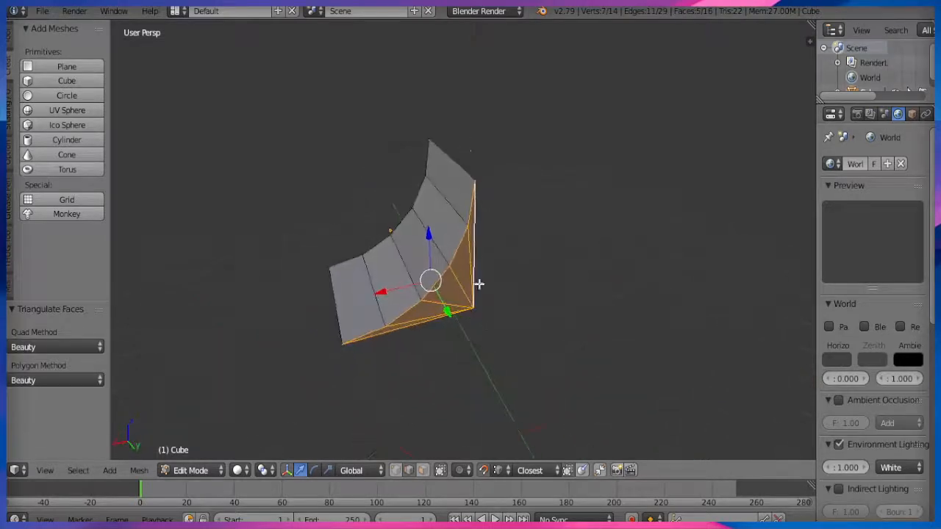
pyautogui.rightClick(465, 152)
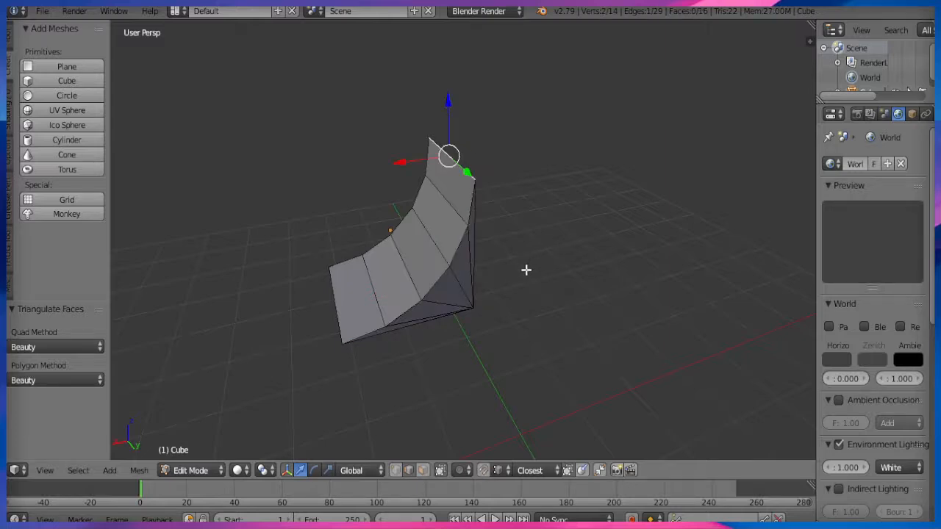
pyautogui.press('e')
pyautogui.press('x')
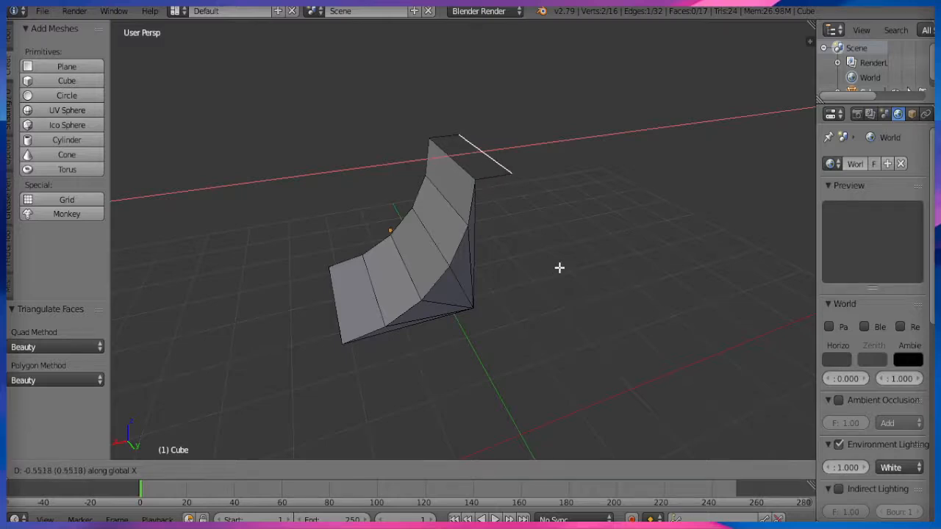
# Confirm the extruded deck edge and flip the normals of the new top face.
pyautogui.click(560, 267)
pyautogui.click(422, 471)
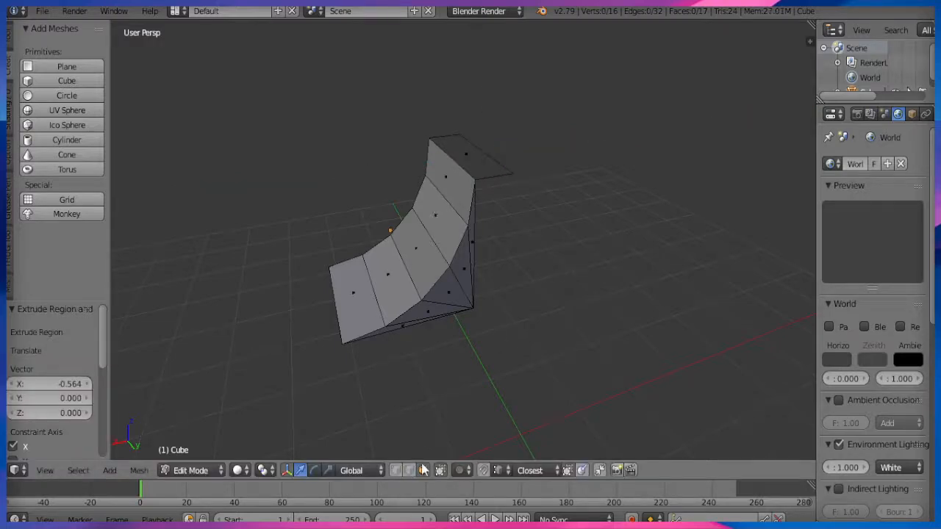
pyautogui.press('w')
pyautogui.click(548, 299)
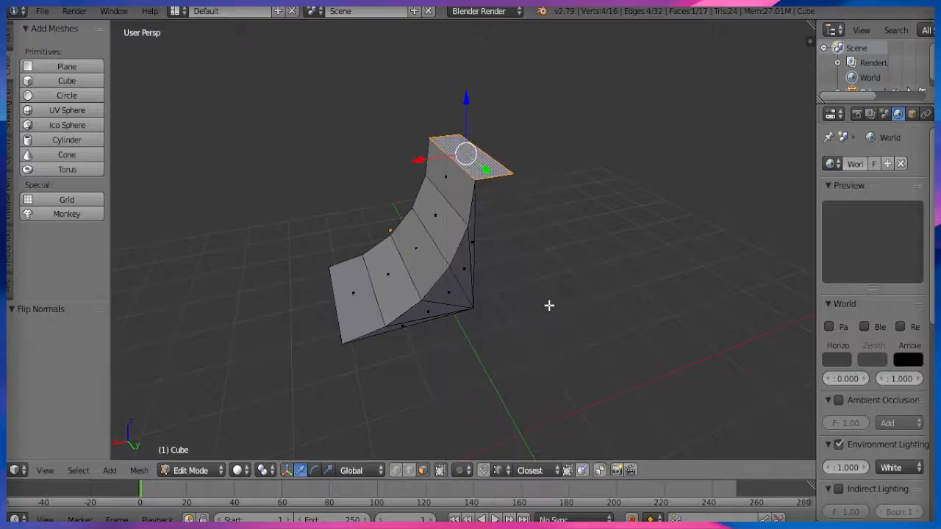
# Delete the selected faces and fill the missing vertical face at the back.
pyautogui.moveTo(548, 304); pyautogui.dragTo(447, 261, button='middle')
pyautogui.press('x')
pyautogui.click(478, 225)
pyautogui.moveTo(431, 319); pyautogui.dragTo(464, 325, button='middle')
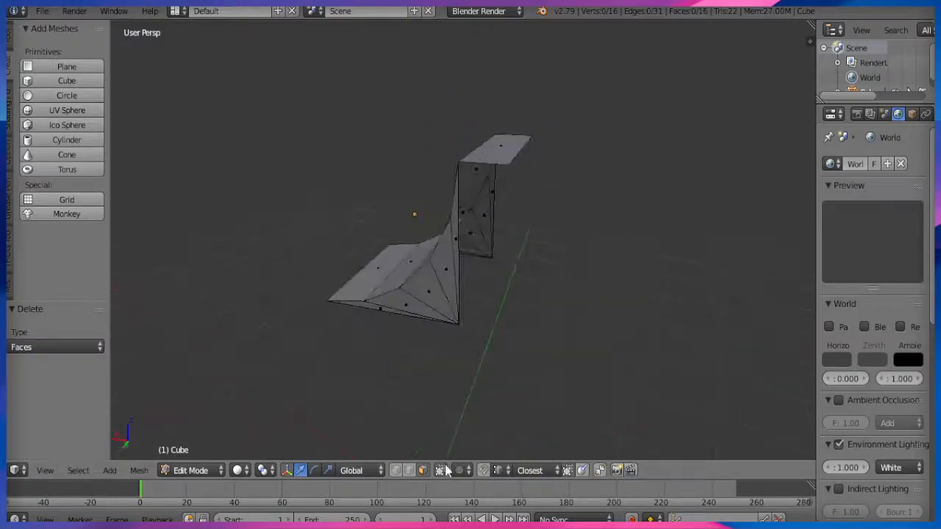
pyautogui.moveTo(414, 447); pyautogui.dragTo(487, 296, button='middle')
pyautogui.moveTo(543, 279); pyautogui.dragTo(514, 204, button='middle')
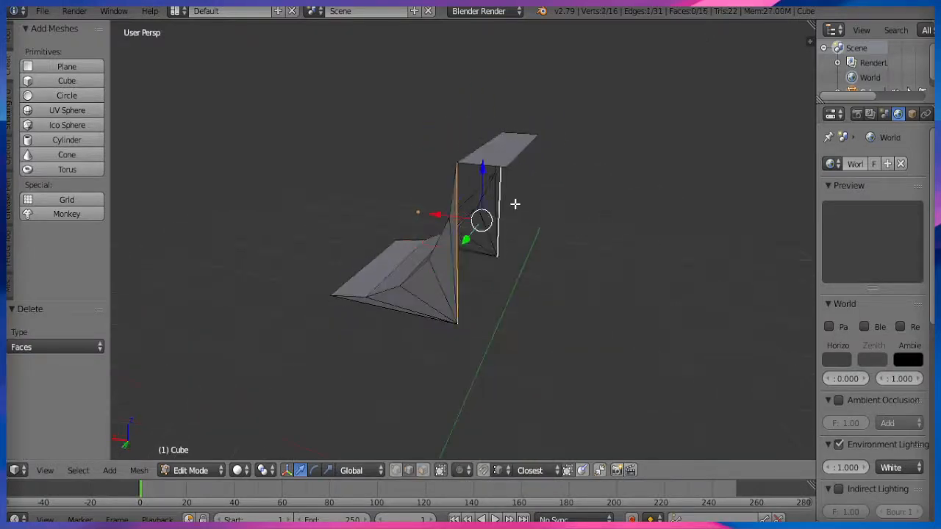
pyautogui.press('f')
# Remove duplicate vertices, then fill a back-wall face between two vertical edges.
pyautogui.press('a')
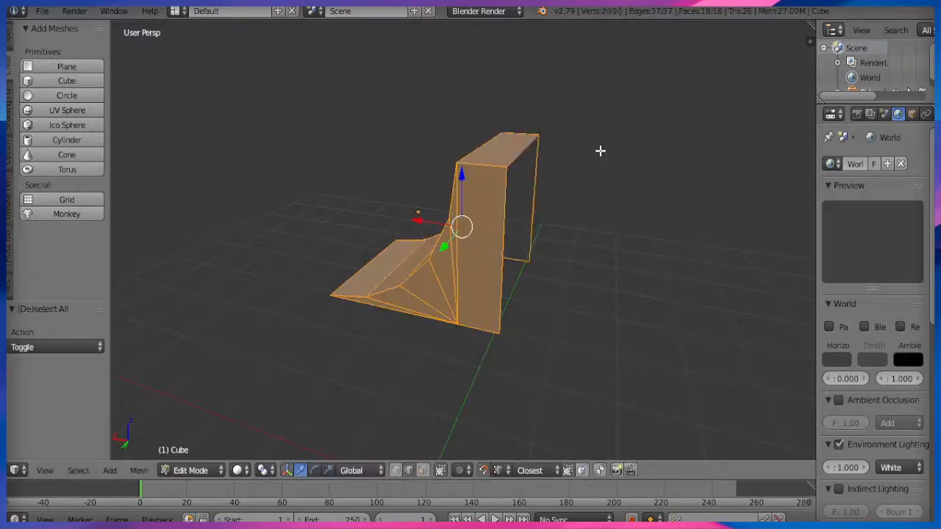
pyautogui.press('w')
pyautogui.click(566, 91)
pyautogui.rightClick(503, 203)
pyautogui.keyDown('shift'); pyautogui.rightClick(541, 185); pyautogui.keyUp('shift')
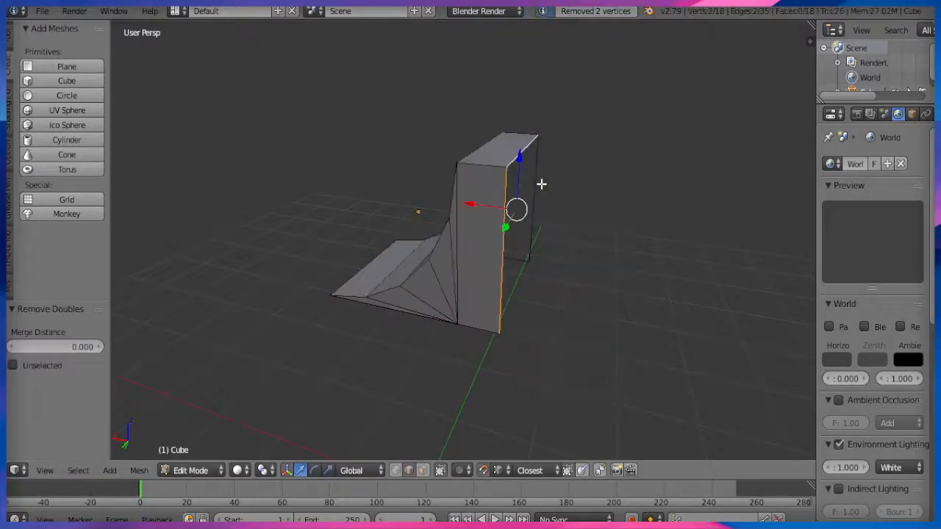
pyautogui.moveTo(574, 280); pyautogui.dragTo(473, 275, button='middle')
pyautogui.press('f')
# Deselect all and select the top back edge of the block.
pyautogui.moveTo(511, 301); pyautogui.dragTo(526, 316, button='middle')
pyautogui.press('a')
pyautogui.rightClick(445, 202)
pyautogui.moveTo(489, 347); pyautogui.dragTo(613, 304, button='middle')
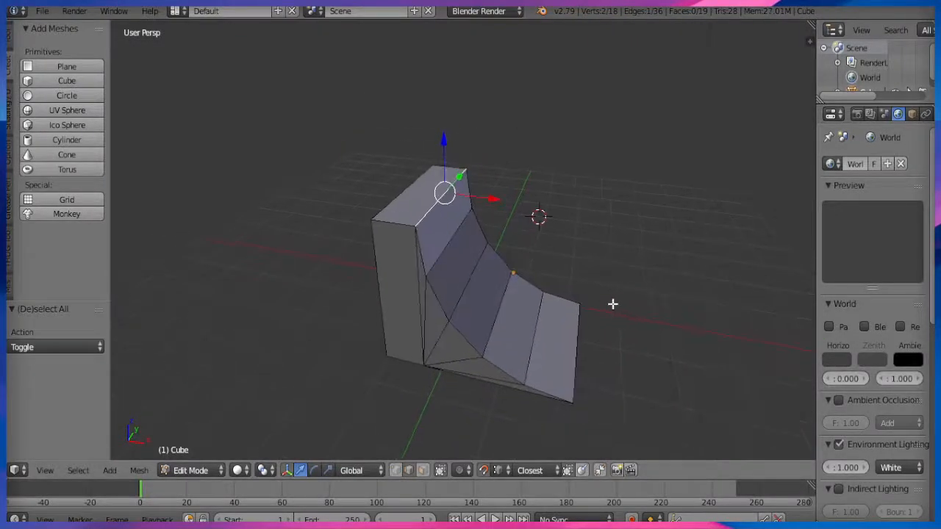
# Bevel the top back edge with 3 segments.
pyautogui.hotkey('ctrl', 'b')
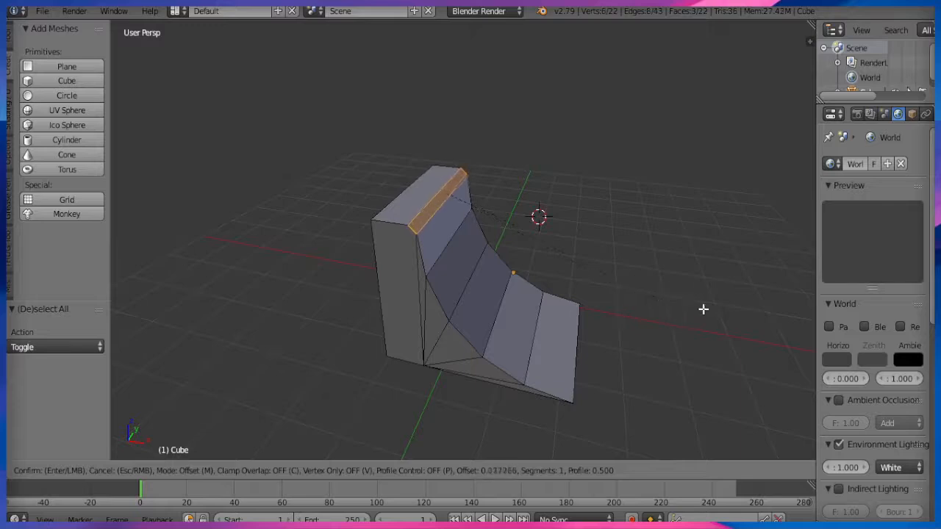
pyautogui.scroll(1, 734, 317)
pyautogui.scroll(1, 751, 321)
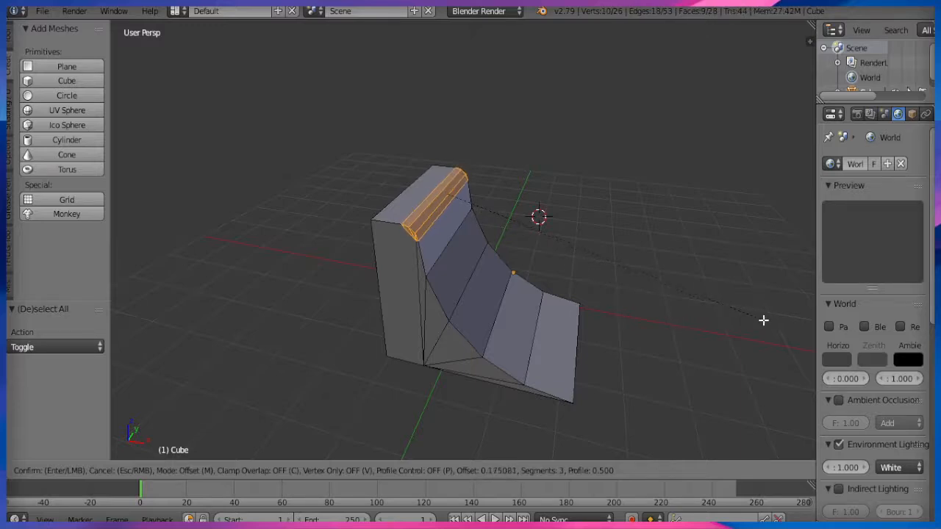
pyautogui.scroll(1, 770, 320)
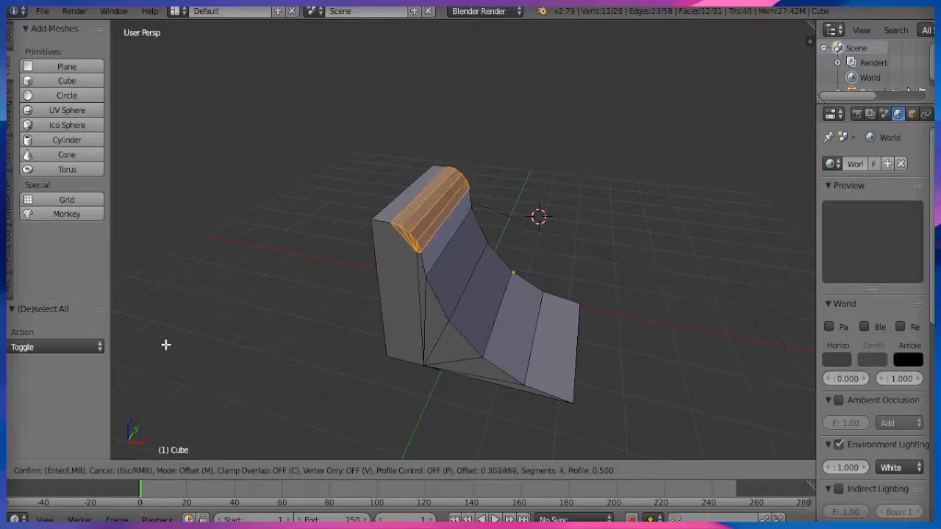
pyautogui.scroll(-1, 375, 376)
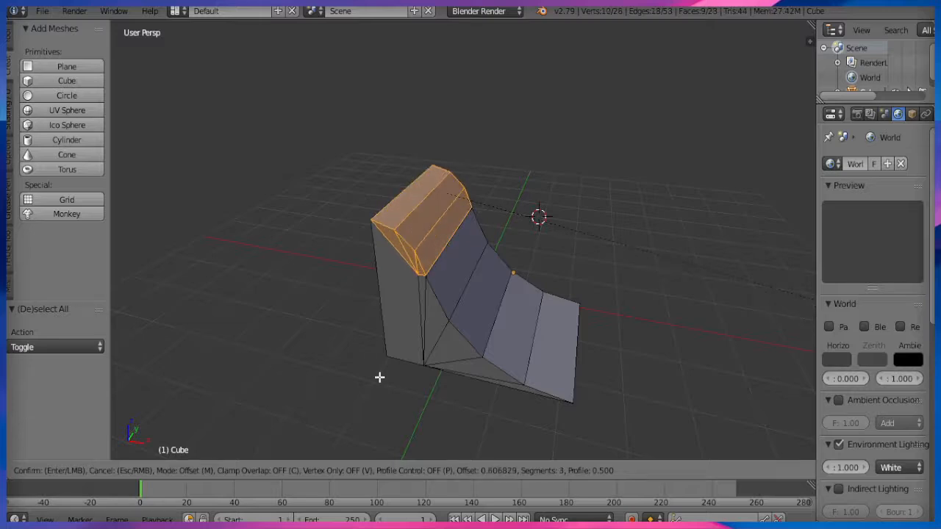
pyautogui.click(380, 378)
# Merge the two stray vertices at the bevelled lip's lower corner At Center.
pyautogui.click(204, 471)
pyautogui.click(203, 453)
pyautogui.moveTo(326, 326); pyautogui.dragTo(210, 470, button='middle')
pyautogui.click(211, 470)
pyautogui.click(209, 437)
pyautogui.scroll(4, 383, 372)
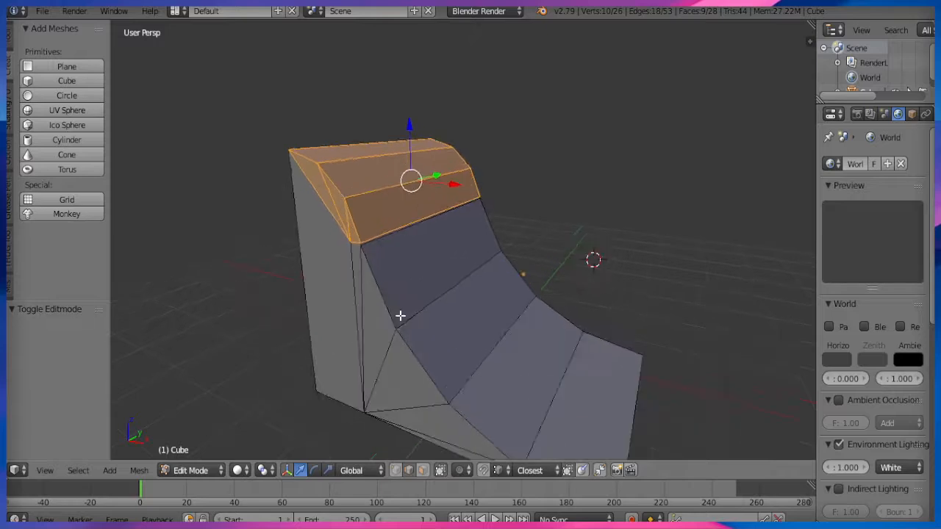
pyautogui.moveTo(410, 300); pyautogui.dragTo(461, 292, button='middle')
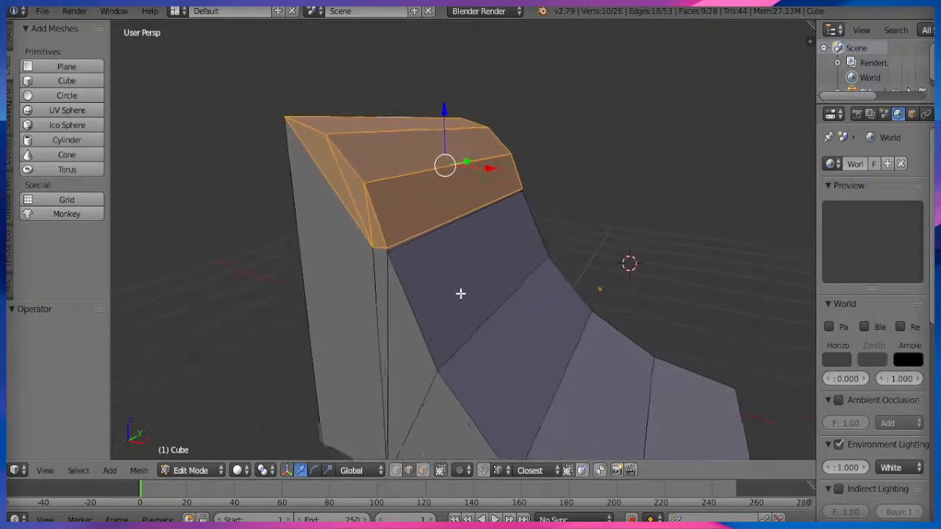
pyautogui.rightClick(397, 243)
pyautogui.scroll(3, 389, 288)
pyautogui.rightClick(317, 267)
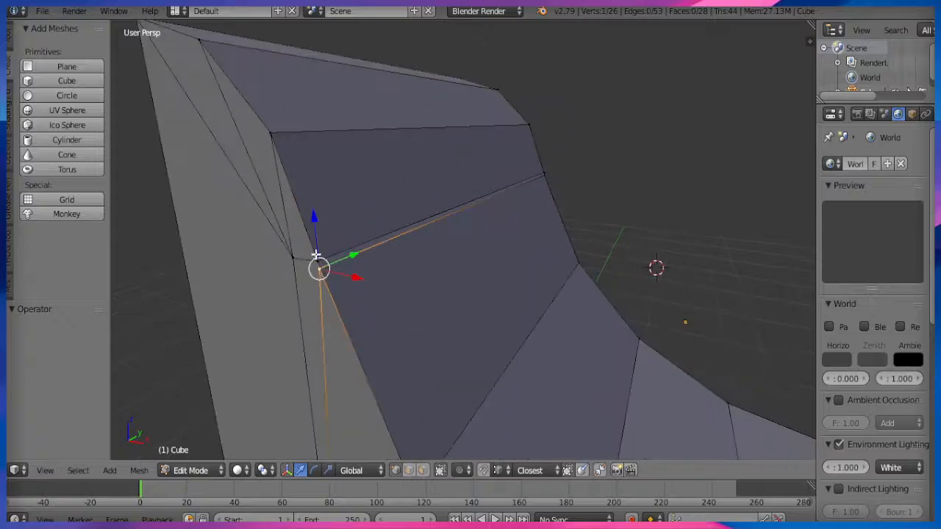
pyautogui.keyDown('shift'); pyautogui.rightClick(317, 267); pyautogui.keyUp('shift')
pyautogui.hotkey('alt', 'm')
pyautogui.click(367, 314)
# Run Remove Doubles across the whole mesh, merging 2 duplicate vertices.
pyautogui.scroll(-3, 610, 284)
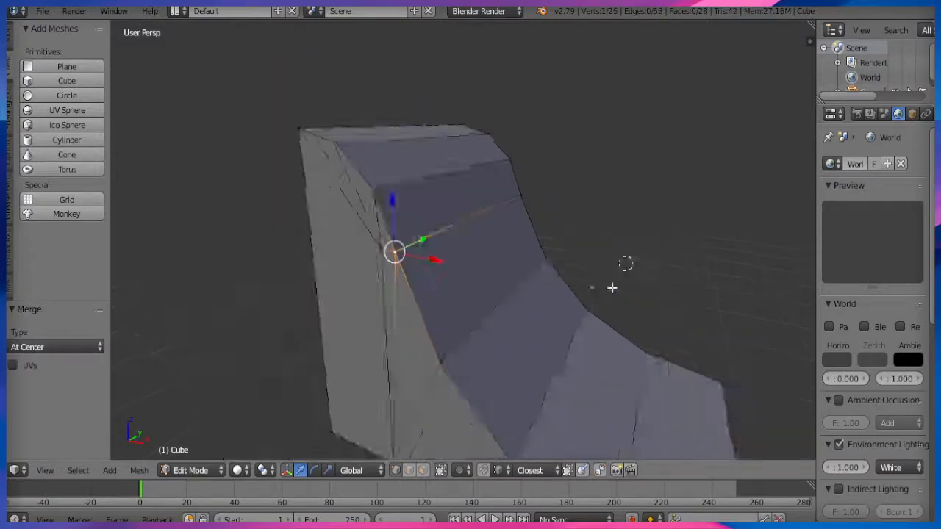
pyautogui.moveTo(609, 283); pyautogui.dragTo(458, 229, button='middle')
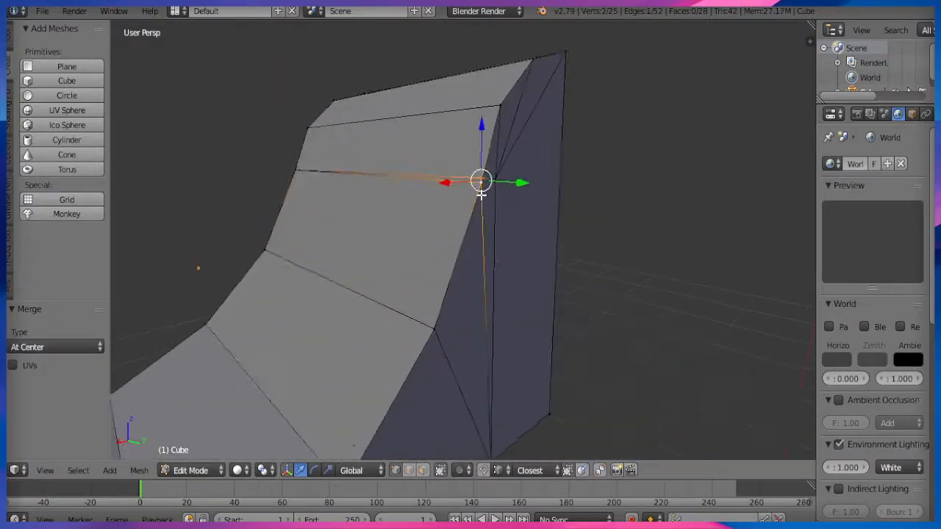
pyautogui.hotkey('alt', 'm')
pyautogui.press('a')
pyautogui.press('a')
pyautogui.press('w')
pyautogui.click(563, 132)
pyautogui.scroll(-1, 454, 280)
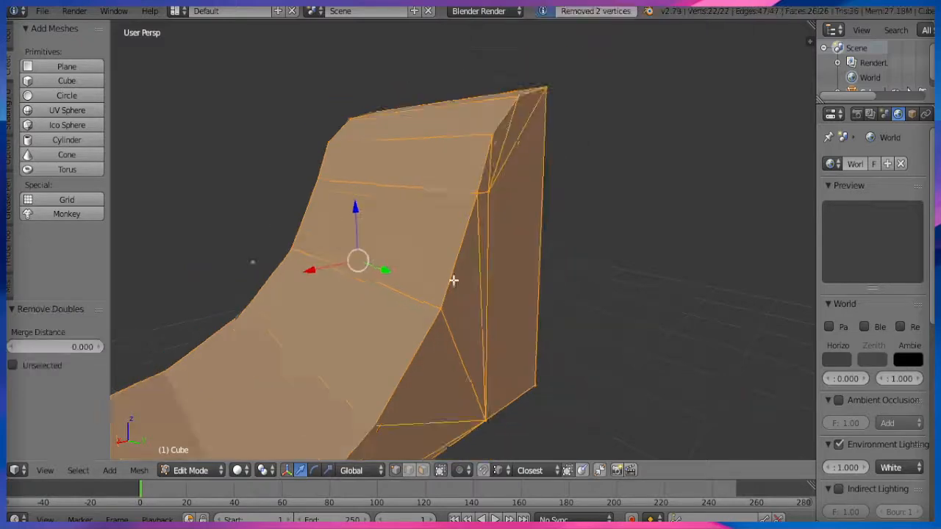
pyautogui.moveTo(454, 280); pyautogui.dragTo(383, 397, button='middle')
pyautogui.press('a')
pyautogui.click(213, 472)
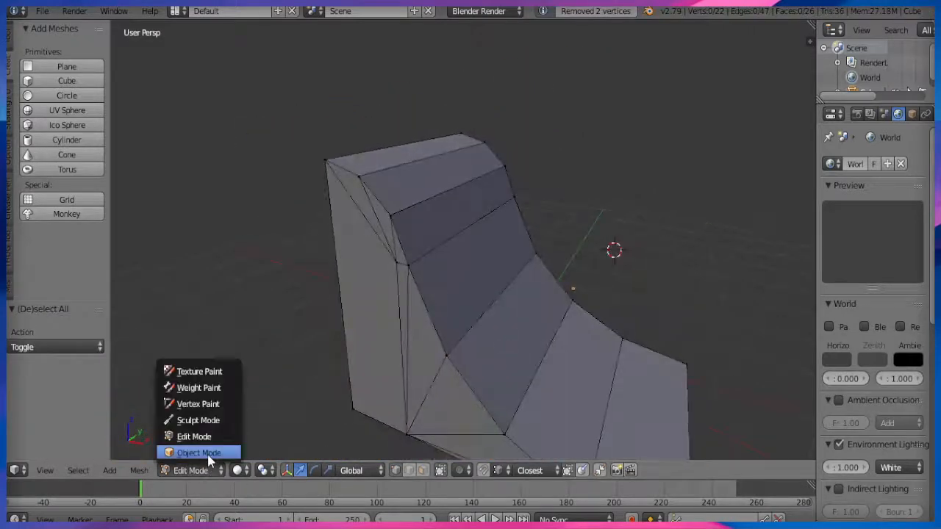
# Select the quarter-pipe's curved faces in Edit Mode and smooth-shade them.
pyautogui.click(209, 453)
pyautogui.moveTo(486, 332); pyautogui.dragTo(375, 393, button='middle')
pyautogui.click(215, 472)
pyautogui.click(193, 436)
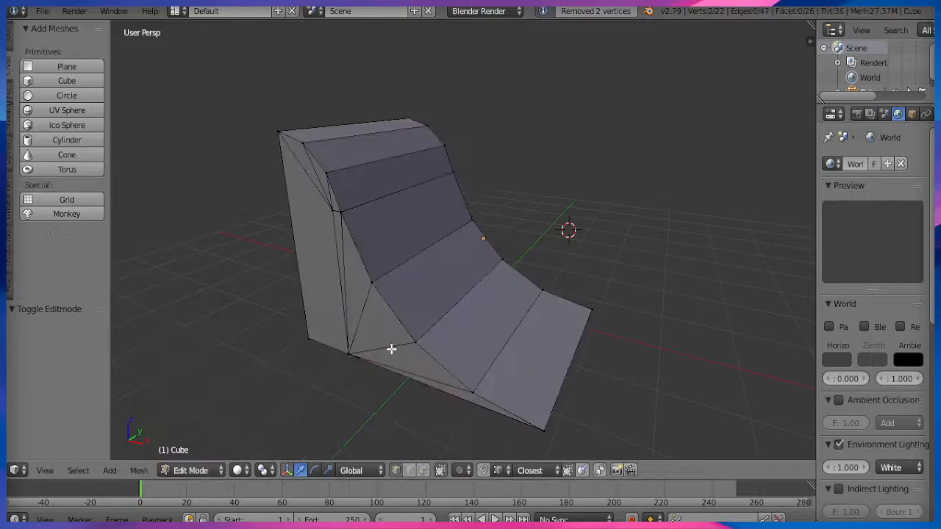
pyautogui.moveTo(391, 349); pyautogui.dragTo(435, 380, button='middle')
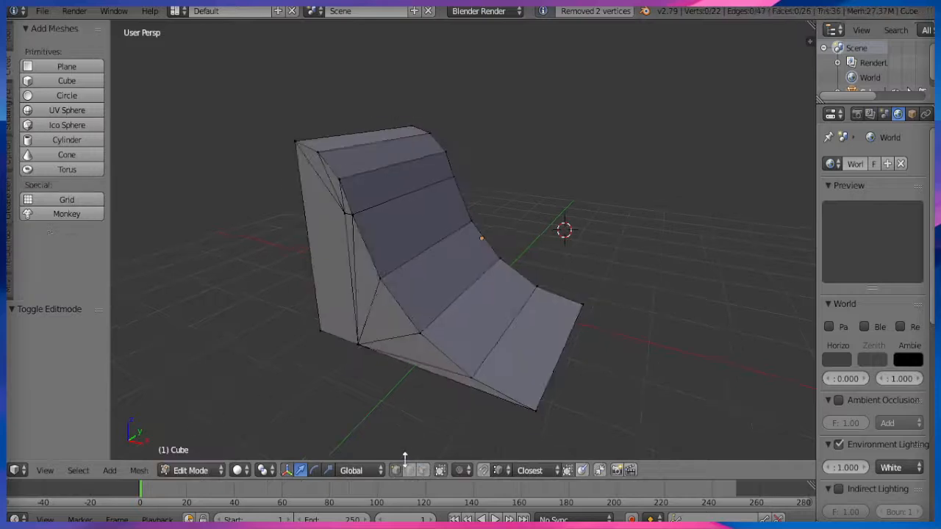
pyautogui.rightClick(520, 361)
pyautogui.keyDown('ctrl'); pyautogui.rightClick(358, 147); pyautogui.keyUp('ctrl')
pyautogui.click(9, 121)
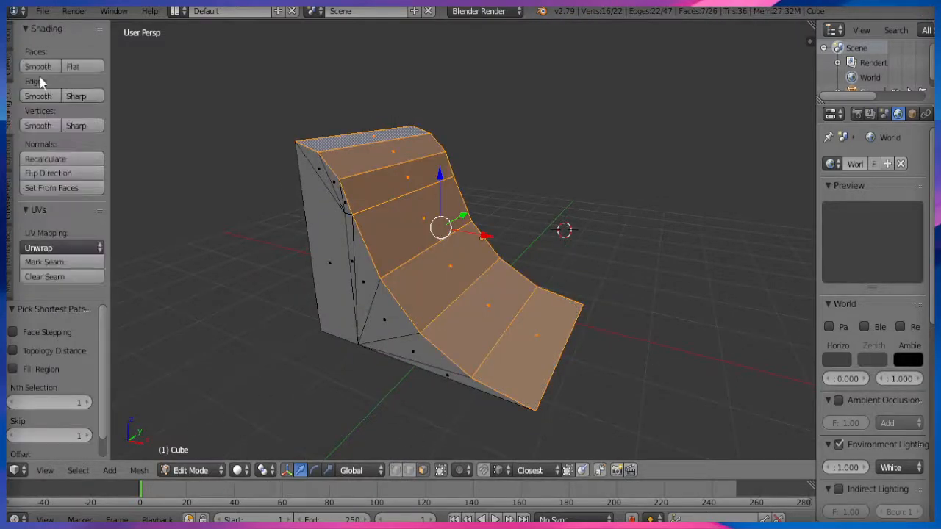
pyautogui.click(39, 66)
# Return to Object Mode and preview the ramp with Rendered shading.
pyautogui.click(191, 471)
pyautogui.click(192, 459)
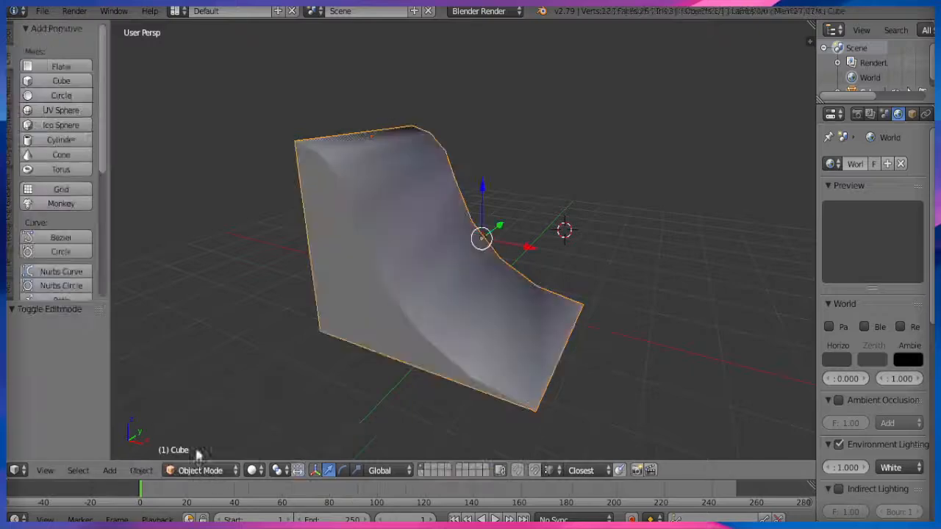
pyautogui.moveTo(193, 459); pyautogui.dragTo(243, 342, button='middle')
pyautogui.click(252, 471)
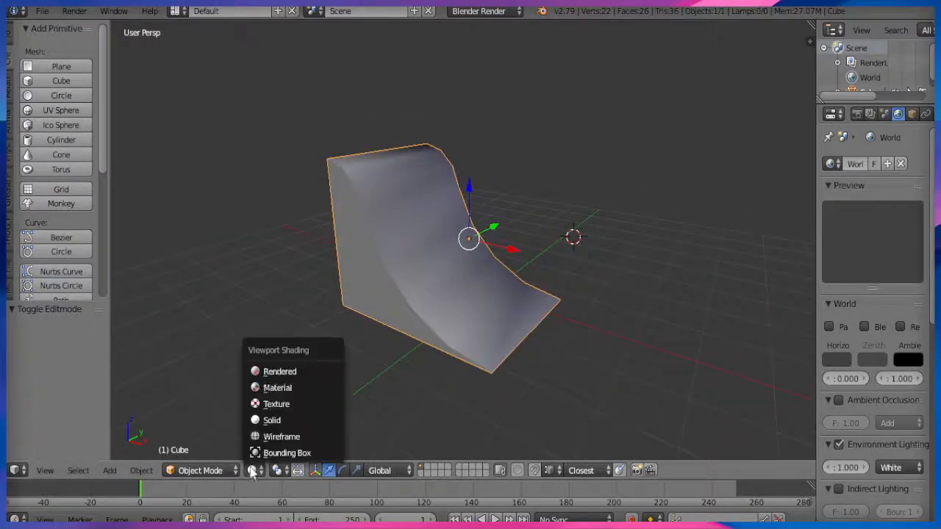
pyautogui.click(274, 373)
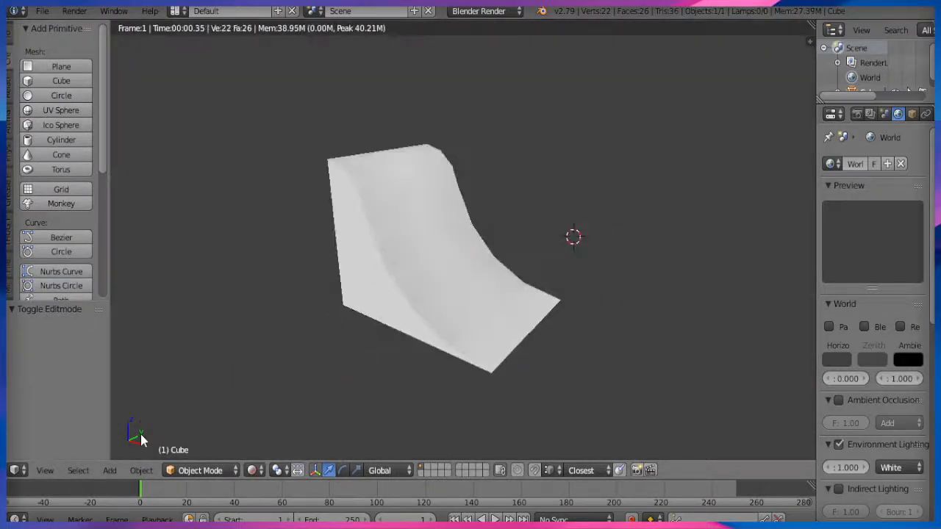
pyautogui.moveTo(142, 439); pyautogui.dragTo(300, 361, button='middle')
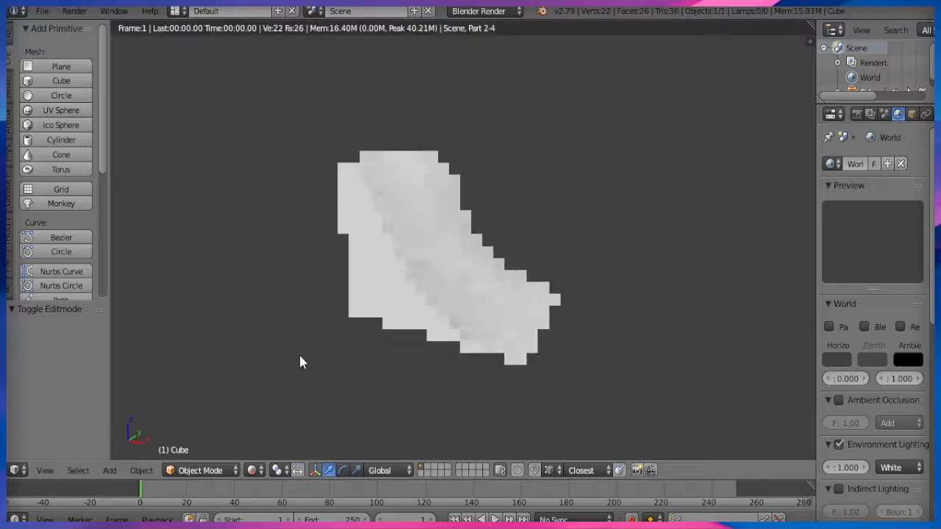
# Switch to Material shading, orbit to the flat back, and enter Edit Mode.
pyautogui.click(254, 471)
pyautogui.click(272, 387)
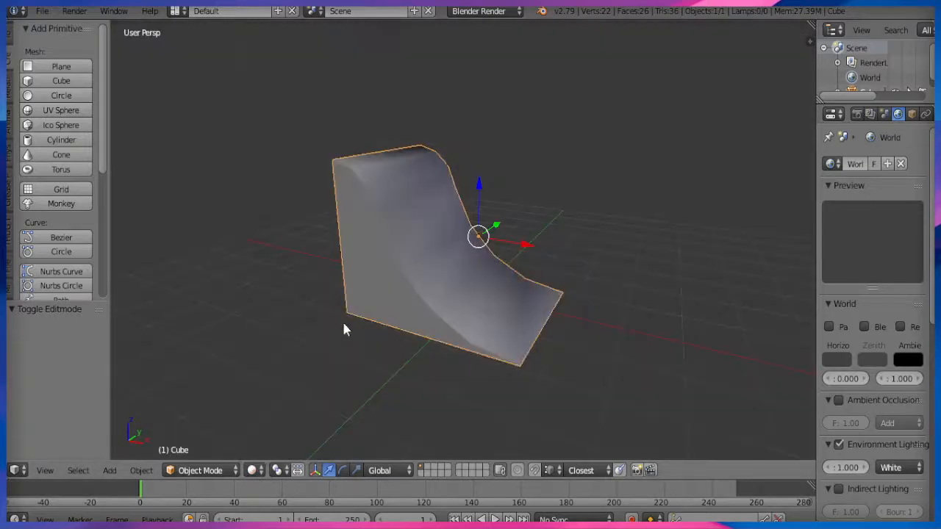
pyautogui.moveTo(343, 329); pyautogui.dragTo(429, 441, button='middle')
pyautogui.click(200, 470)
pyautogui.click(214, 436)
# Poke the ramp's flat back face into four triangles.
pyautogui.rightClick(450, 299)
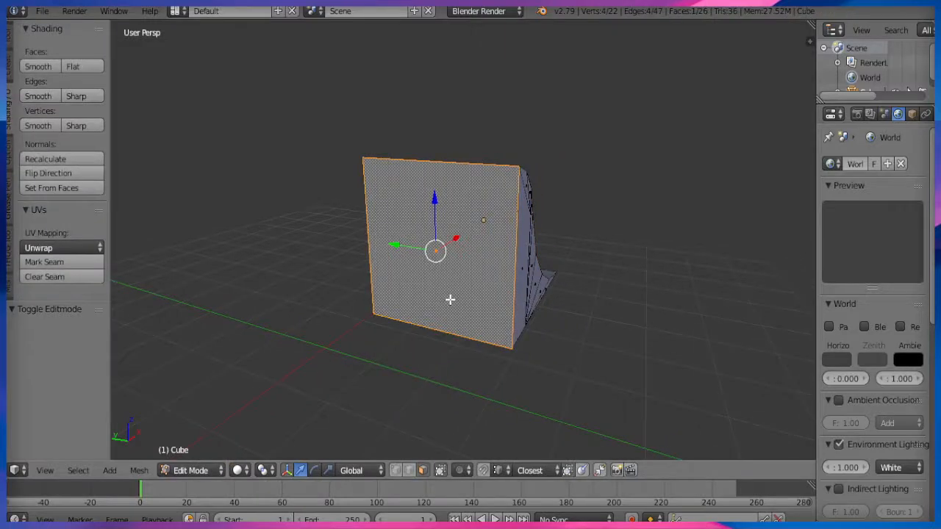
pyautogui.hotkey('alt', 'p')
pyautogui.moveTo(432, 304); pyautogui.dragTo(423, 337, button='middle')
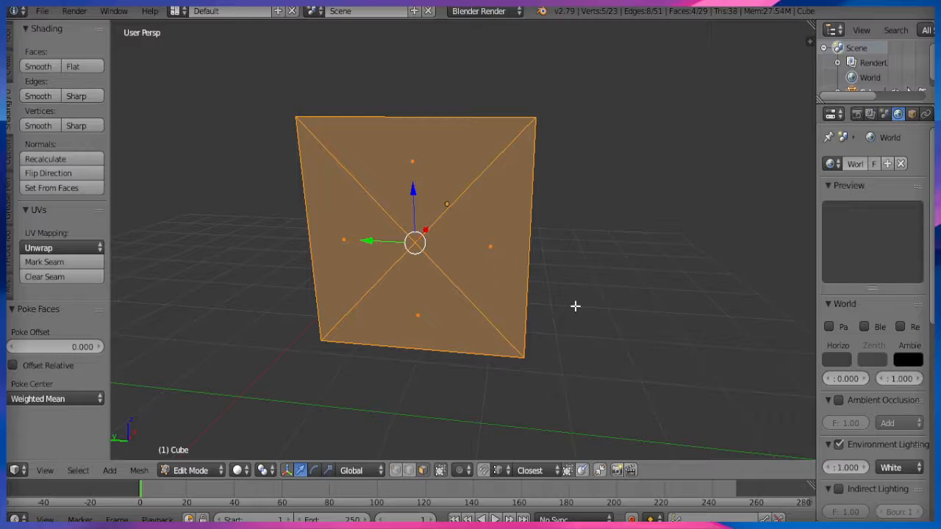
# Try insetting all four triangles together, then undo the combined inset.
pyautogui.rightClick(508, 255)
pyautogui.keyDown('shift'); pyautogui.rightClick(408, 316); pyautogui.keyUp('shift')
pyautogui.keyDown('shift'); pyautogui.rightClick(346, 243); pyautogui.keyUp('shift')
pyautogui.keyDown('shift'); pyautogui.rightClick(427, 221); pyautogui.keyUp('shift')
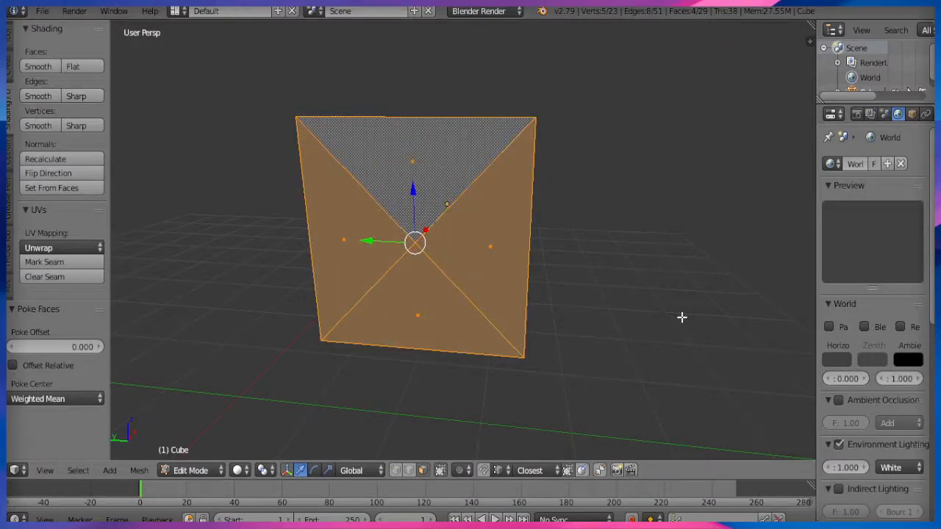
pyautogui.press('i')
pyautogui.click(526, 307)
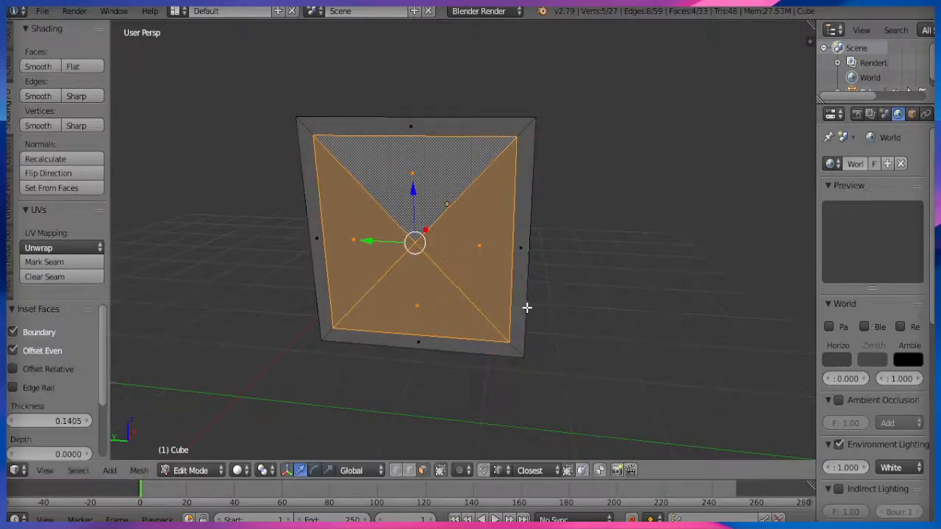
pyautogui.hotkey('ctrl', 'z')
# Inset the right, top, left and bottom triangles individually by about 0.08.
pyautogui.rightClick(510, 269)
pyautogui.press('i')
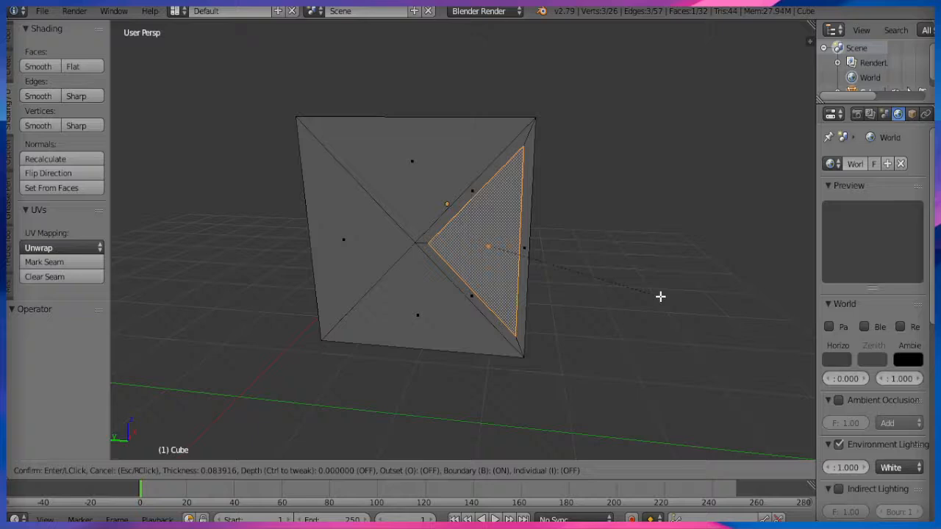
pyautogui.click(661, 297)
pyautogui.rightClick(410, 195)
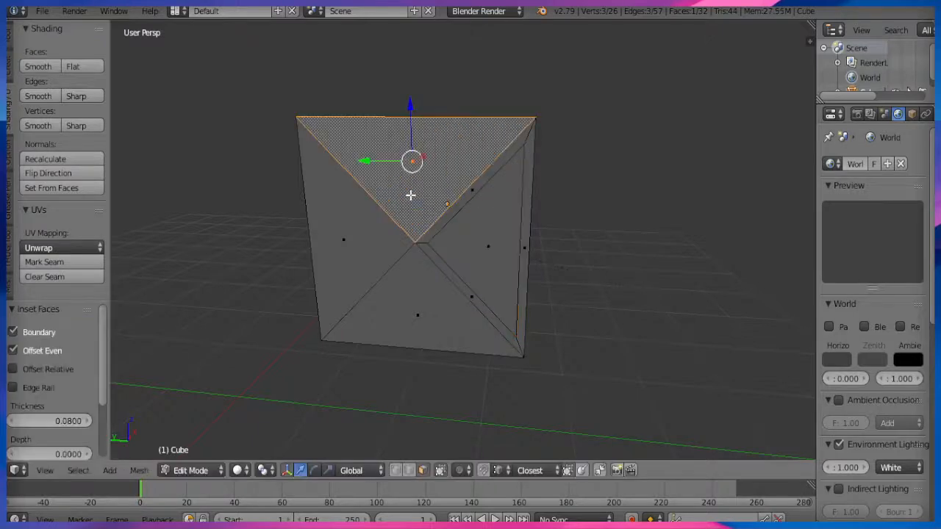
pyautogui.press('i')
pyautogui.click(595, 232)
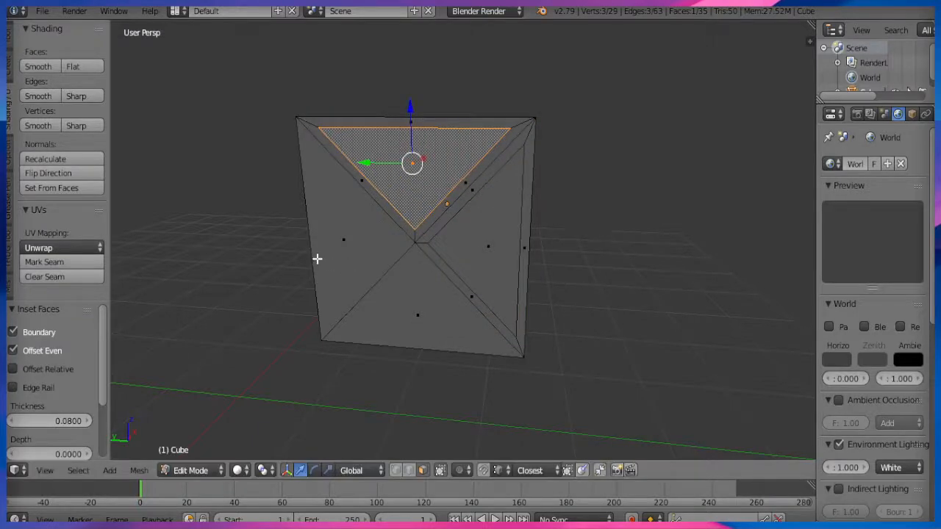
pyautogui.rightClick(344, 247)
pyautogui.press('i')
pyautogui.click(345, 246)
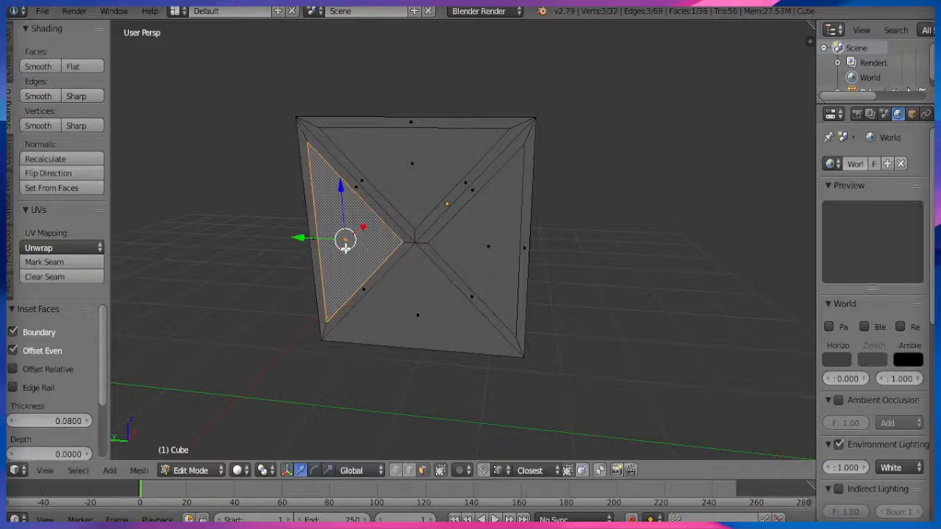
pyautogui.rightClick(425, 304)
pyautogui.press('i')
pyautogui.click(427, 302)
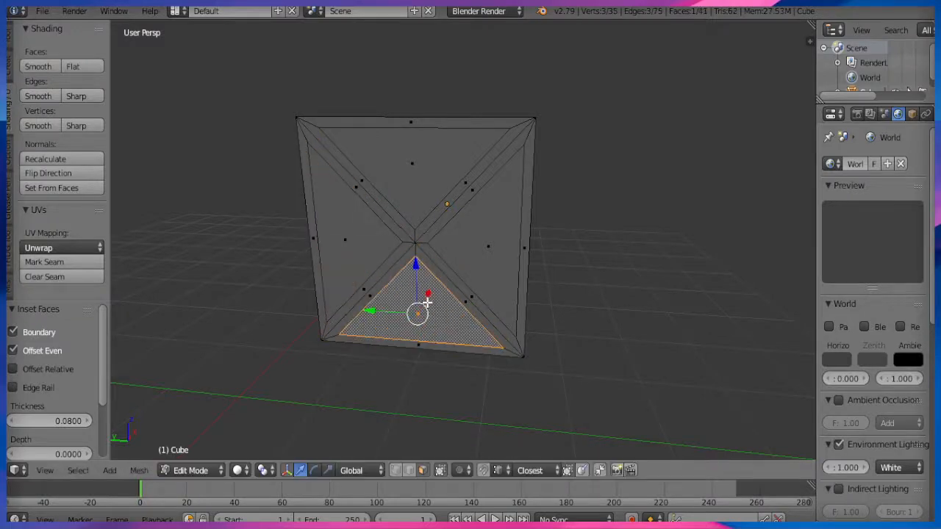
# Delete the inner triangles to open four gaps, then select the bottom opening's inner edges.
pyautogui.keyDown('shift'); pyautogui.rightClick(373, 251); pyautogui.keyUp('shift')
pyautogui.keyDown('shift'); pyautogui.rightClick(479, 238); pyautogui.keyUp('shift')
pyautogui.press('x')
pyautogui.click(479, 243)
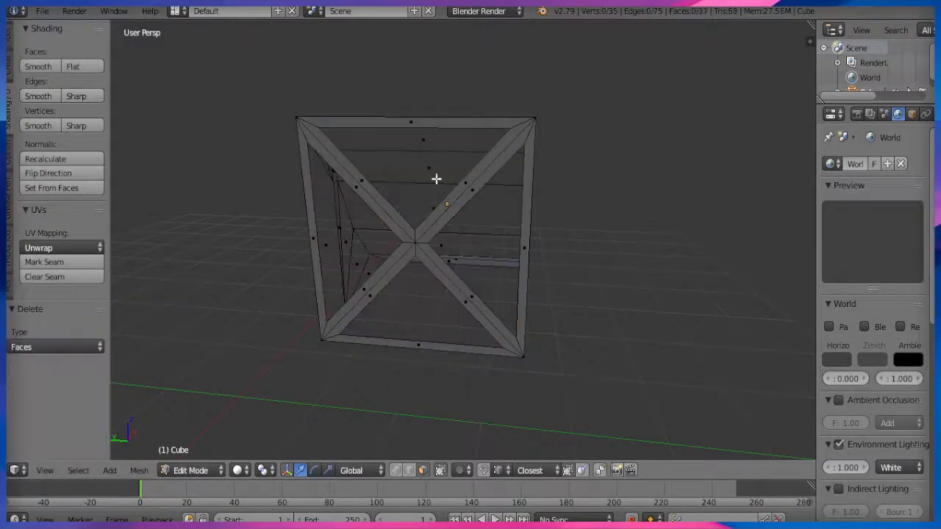
pyautogui.moveTo(436, 179); pyautogui.dragTo(368, 297, button='middle')
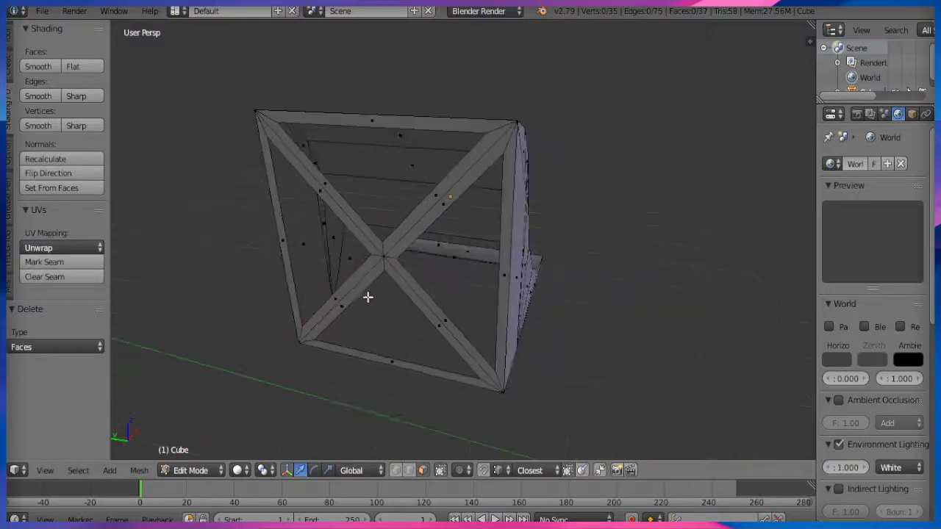
pyautogui.moveTo(394, 391); pyautogui.dragTo(392, 371, button='middle')
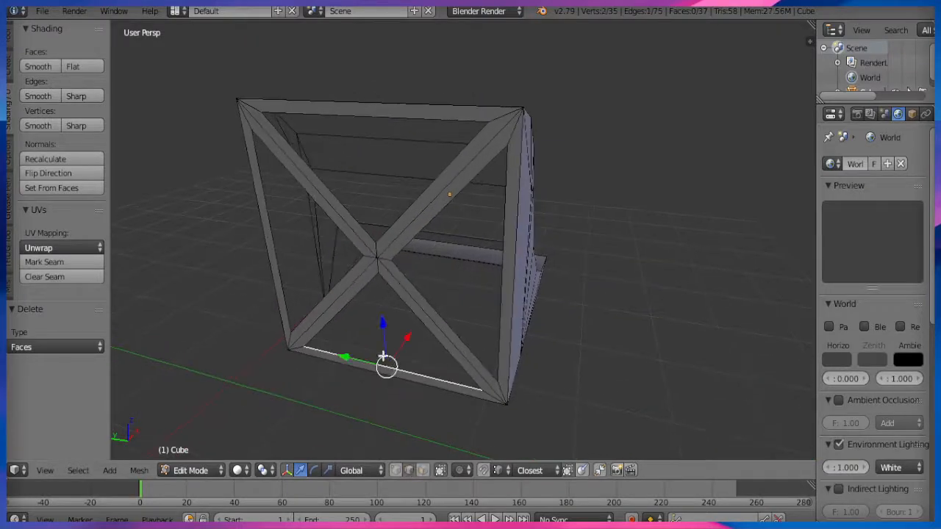
pyautogui.keyDown('shift'); pyautogui.rightClick(352, 291); pyautogui.keyUp('shift')
pyautogui.keyDown('shift'); pyautogui.rightClick(405, 293); pyautogui.keyUp('shift')
# Add the remaining openings' inner edges and push them 0.107 along X for depth.
pyautogui.keyDown('shift'); pyautogui.rightClick(407, 246); pyautogui.keyUp('shift')
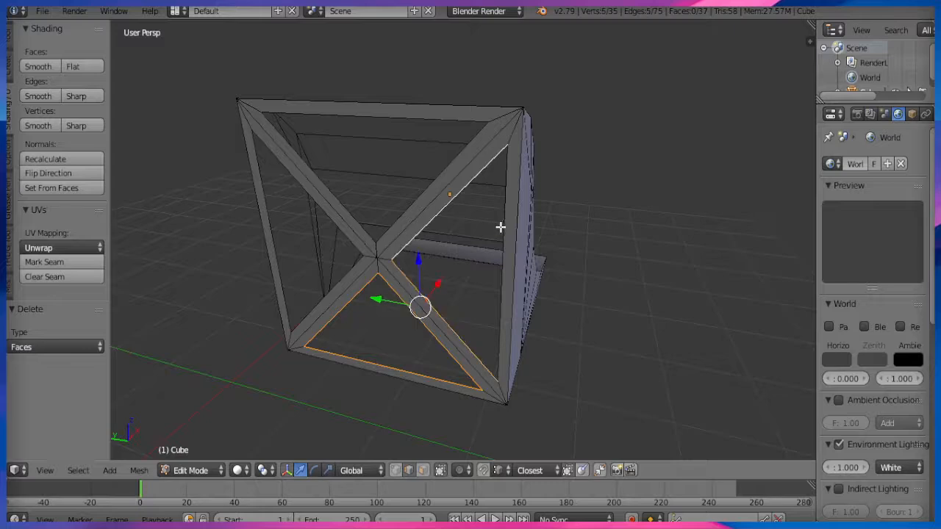
pyautogui.keyDown('shift'); pyautogui.rightClick(410, 119); pyautogui.keyUp('shift')
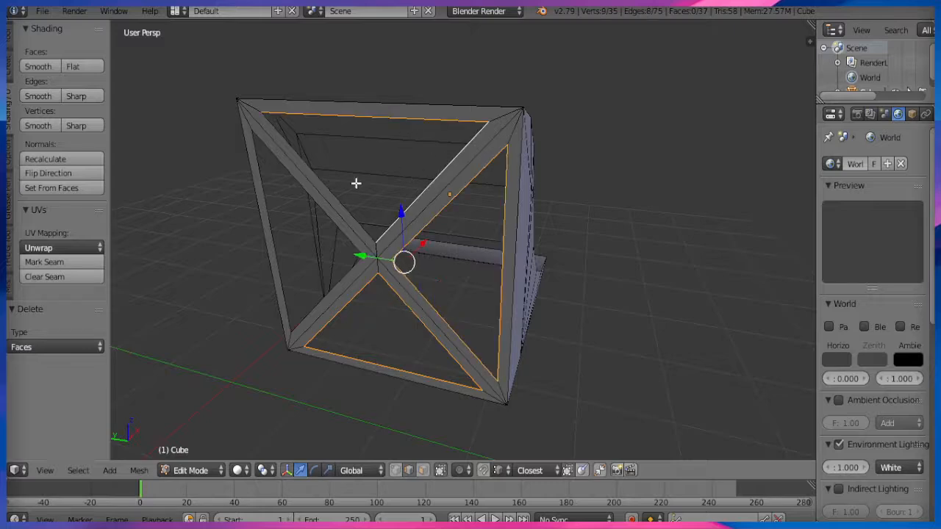
pyautogui.keyDown('shift'); pyautogui.rightClick(288, 175); pyautogui.keyUp('shift')
pyautogui.keyDown('shift'); pyautogui.rightClick(328, 286); pyautogui.keyUp('shift')
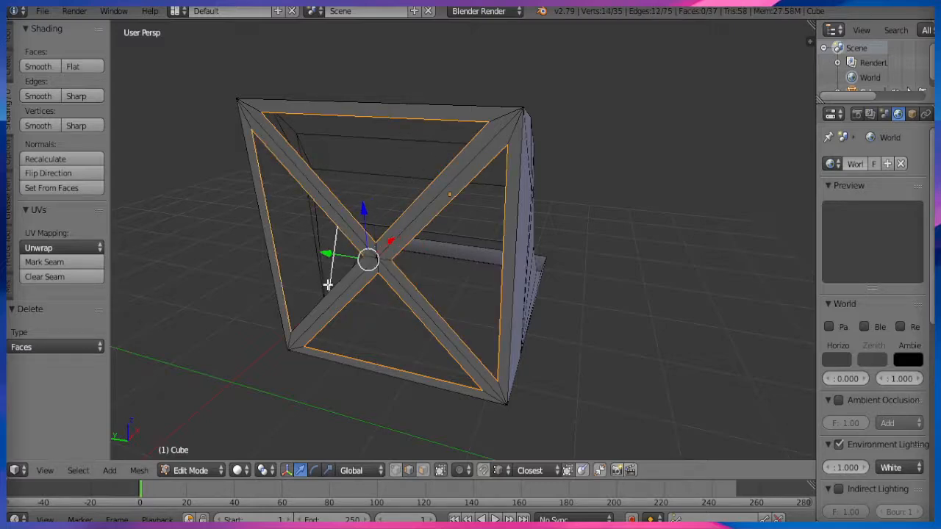
pyautogui.keyDown('shift'); pyautogui.rightClick(341, 289); pyautogui.keyUp('shift')
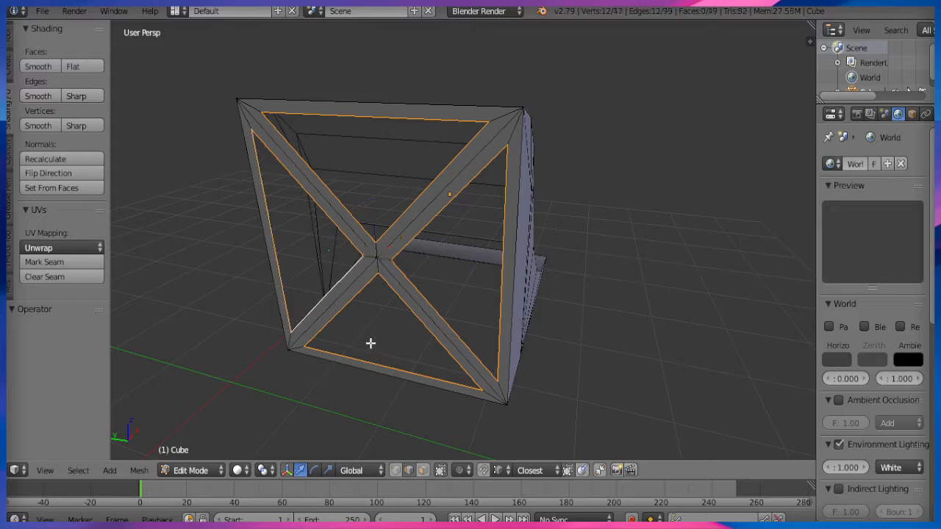
pyautogui.press('g')
pyautogui.press('y')
pyautogui.press('x')
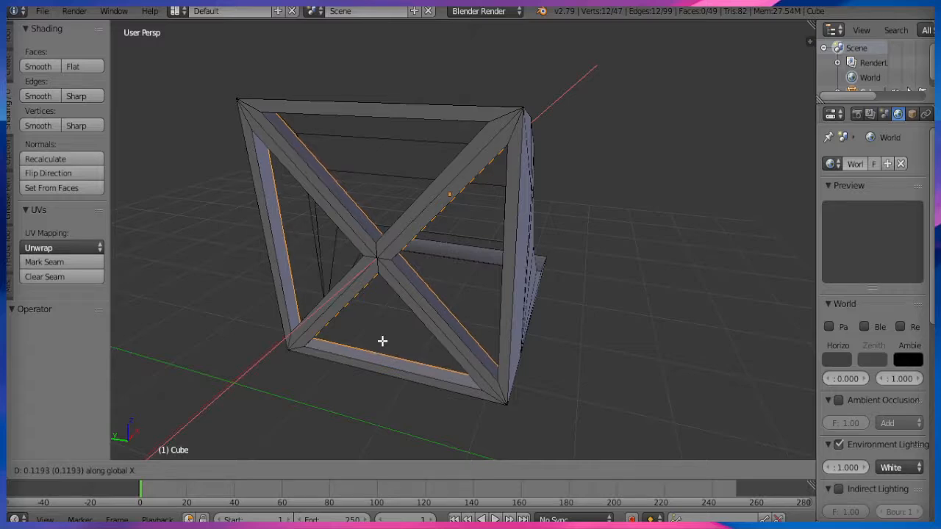
pyautogui.click(381, 341)
pyautogui.moveTo(382, 341); pyautogui.dragTo(285, 360, button='middle')
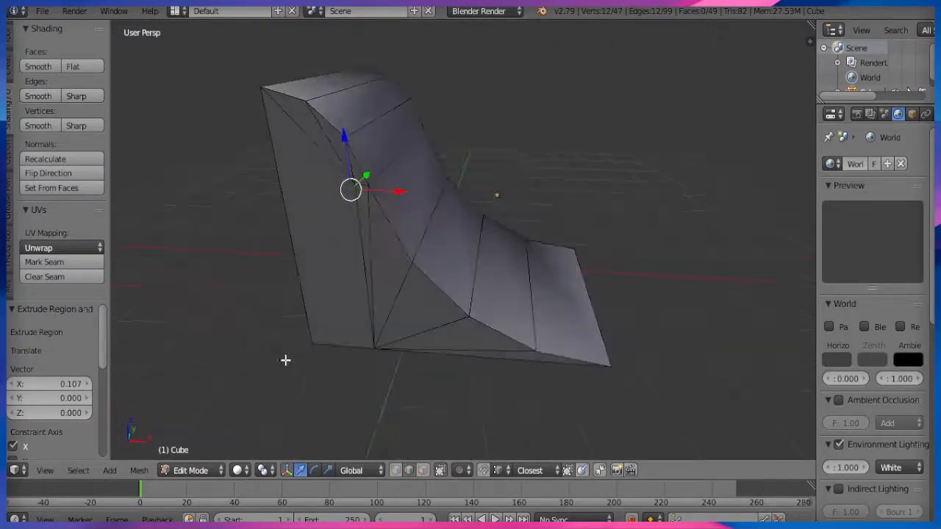
pyautogui.click(424, 471)
pyautogui.rightClick(582, 300)
pyautogui.keyDown('ctrl'); pyautogui.rightClick(349, 108); pyautogui.keyUp('ctrl')
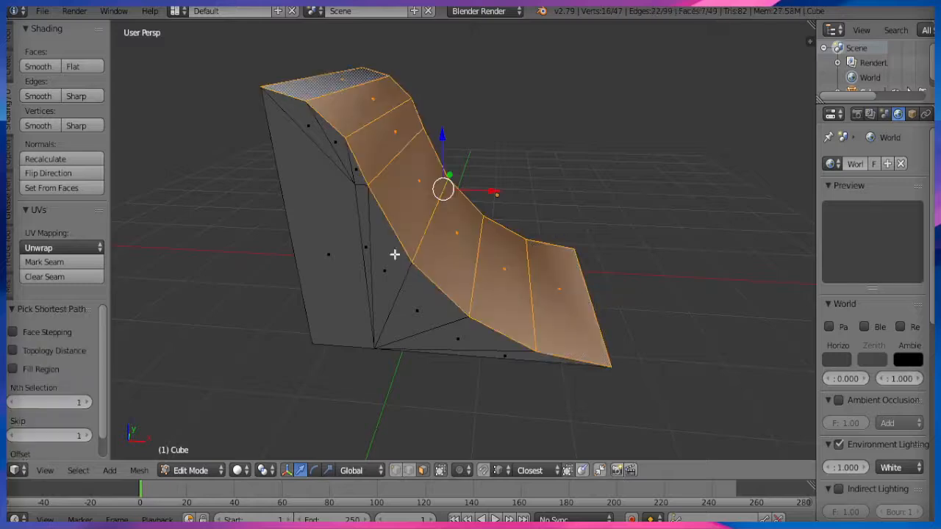
pyautogui.moveTo(392, 254); pyautogui.dragTo(577, 294, button='middle')
pyautogui.scroll(-3, 509, 342)
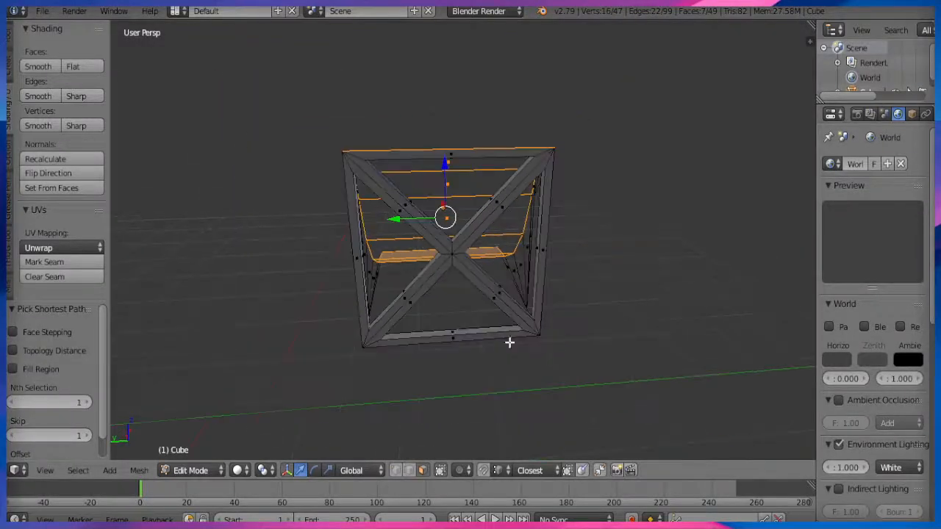
pyautogui.click(245, 471)
pyautogui.click(250, 370)
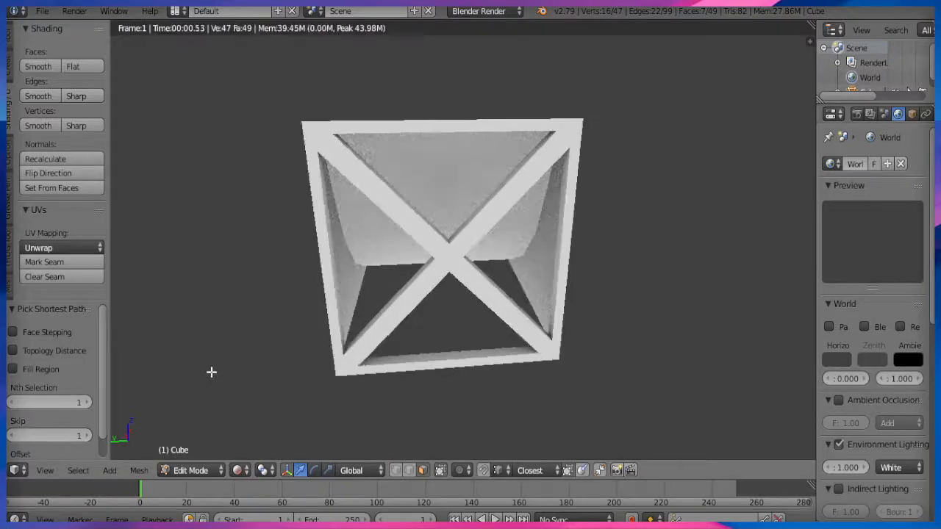
pyautogui.moveTo(211, 372); pyautogui.dragTo(265, 360, button='middle')
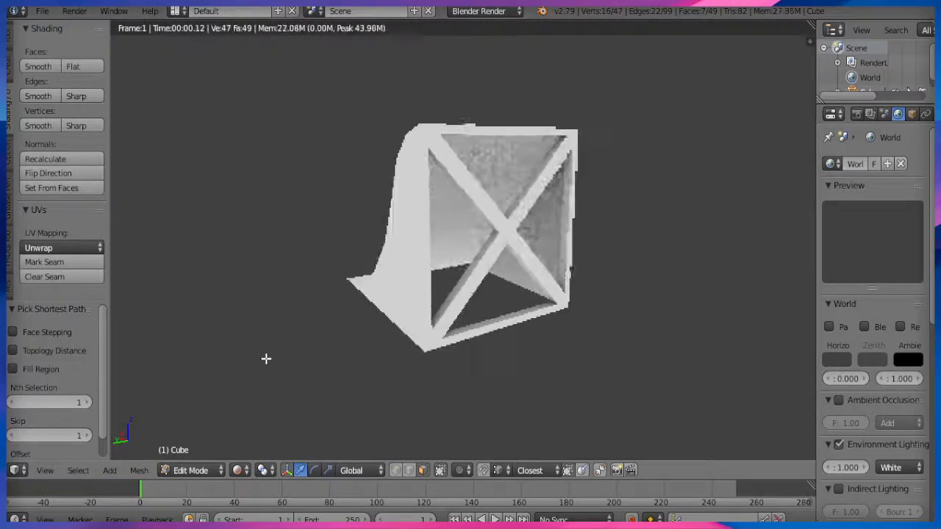
pyautogui.moveTo(308, 320); pyautogui.dragTo(326, 330, button='middle')
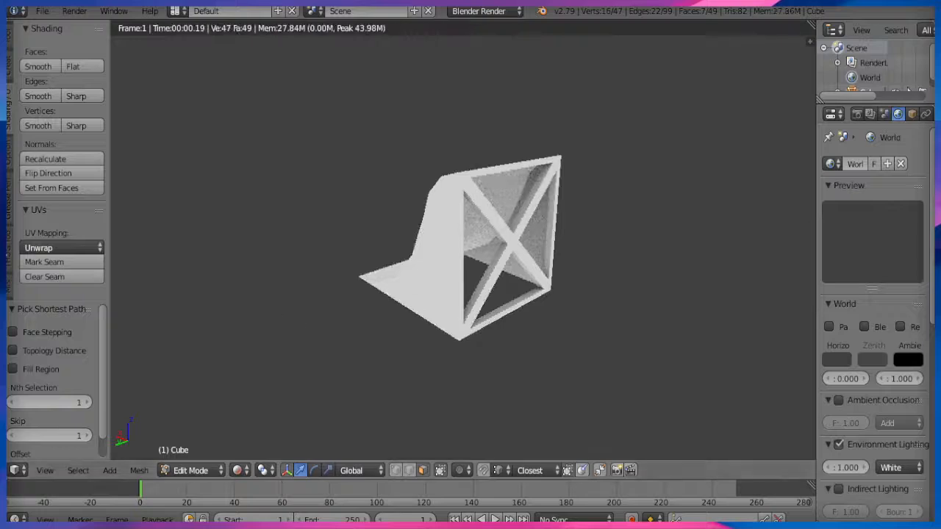
pyautogui.click(7, 250)
pyautogui.scroll(-10, 103, 125)
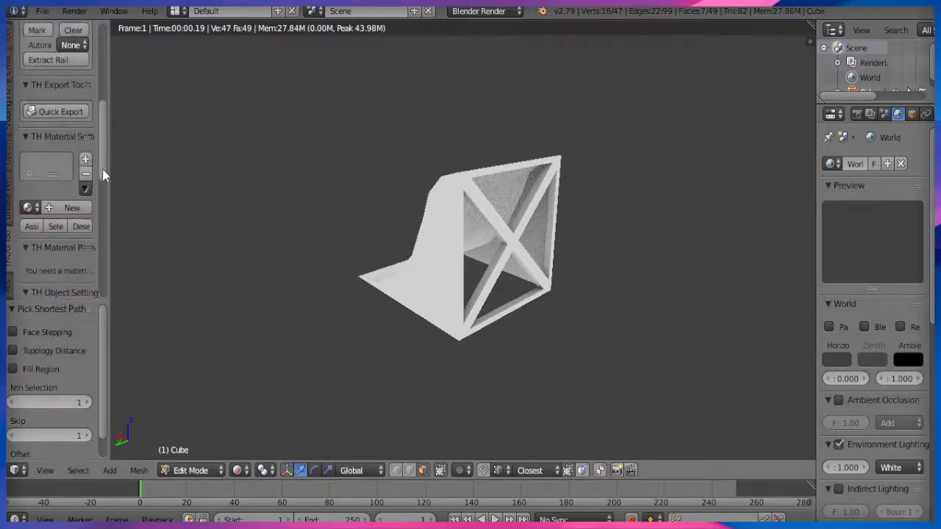
pyautogui.moveTo(108, 229); pyautogui.dragTo(126, 231)
pyautogui.scroll(5, 128, 213)
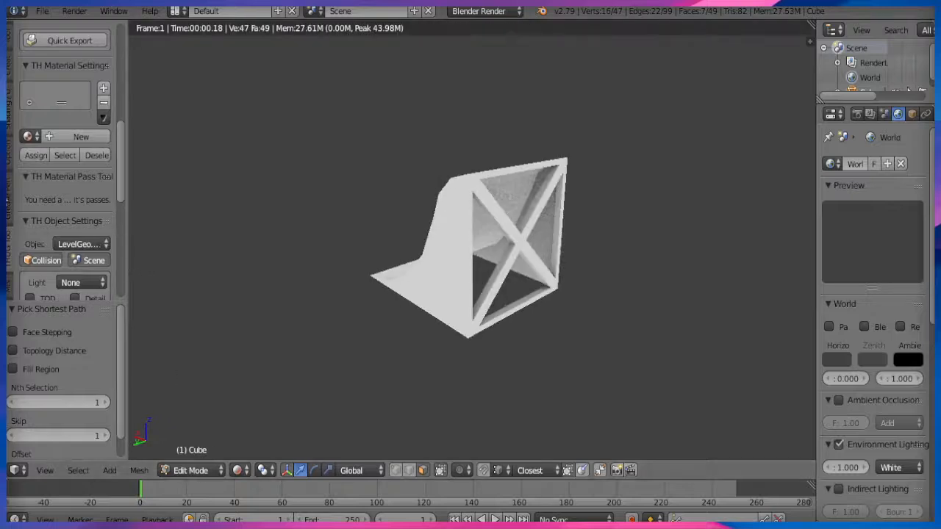
pyautogui.click(10, 51)
pyautogui.scroll(1, 487, 345)
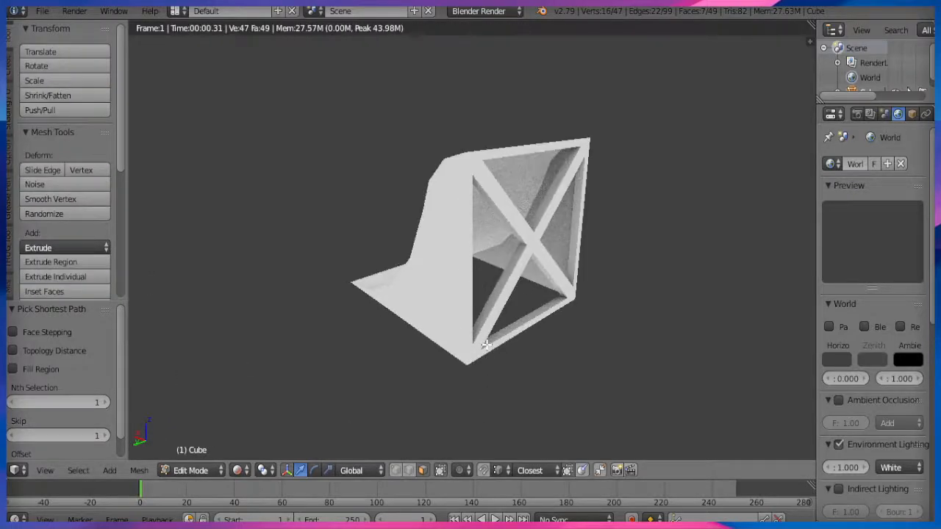
pyautogui.scroll(1, 487, 345)
pyautogui.moveTo(493, 330); pyautogui.dragTo(366, 322, button='middle')
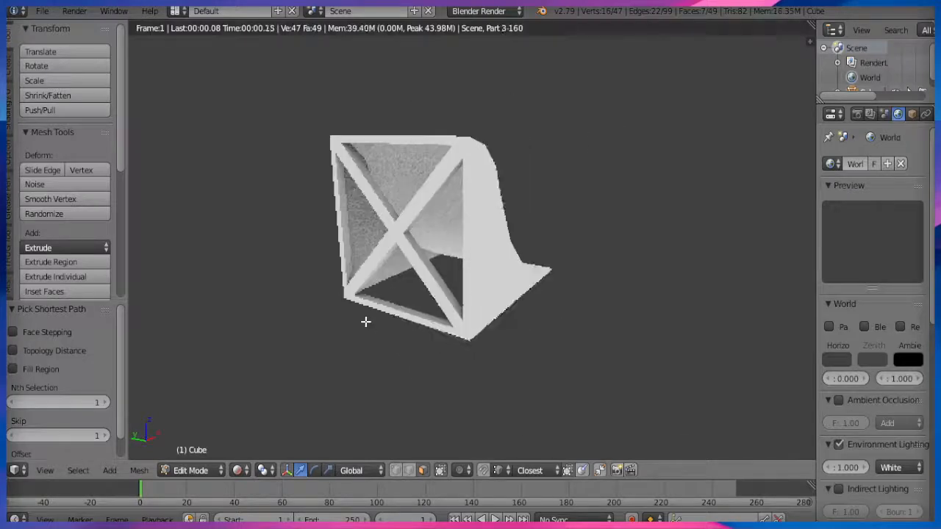
pyautogui.click(237, 470)
pyautogui.click(272, 389)
# Switch the viewport to solid shading and go back into Edit Mode on the ramp.
pyautogui.press('Tab')
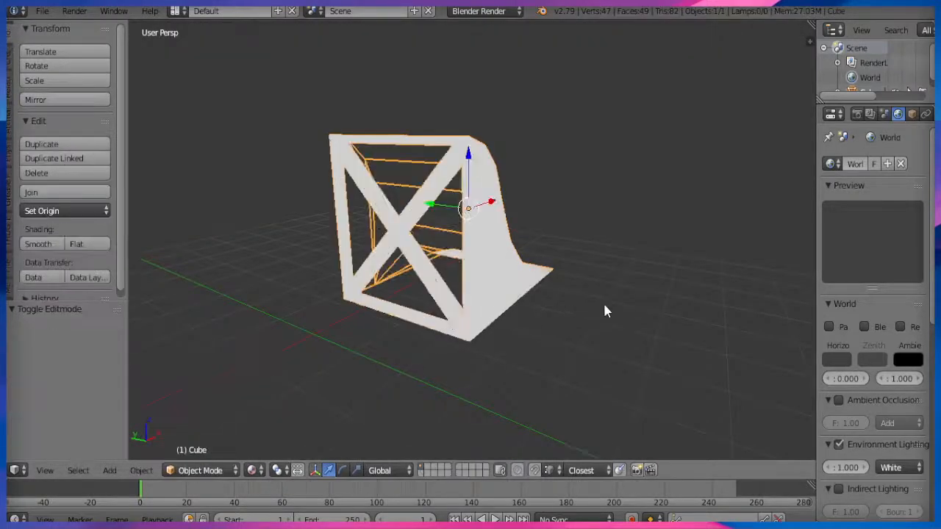
pyautogui.moveTo(606, 311)
pyautogui.mouseDown(button='middle')
pyautogui.moveTo(420, 336)
pyautogui.moveTo(482, 316)
pyautogui.moveTo(437, 316)
pyautogui.moveTo(492, 340)
pyautogui.moveTo(393, 347)
pyautogui.mouseUp(button='middle')
pyautogui.hotkey('shift', 'z')
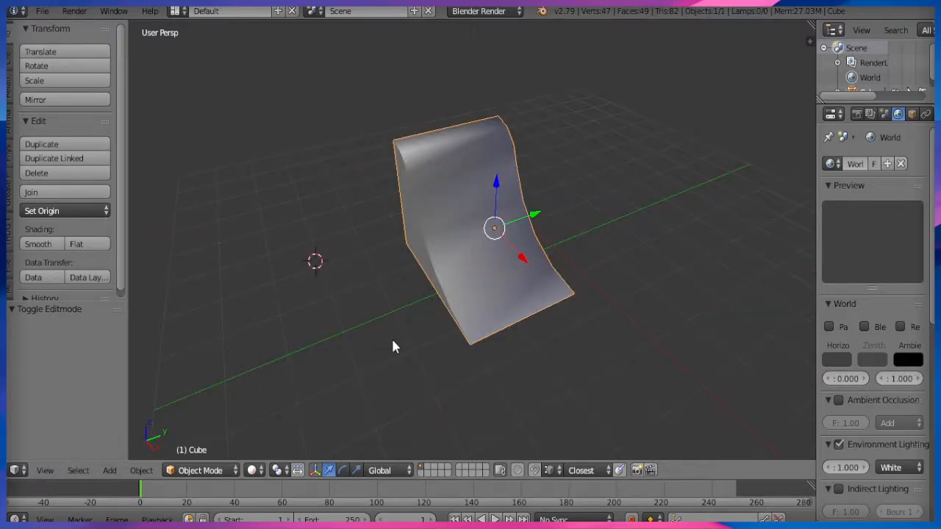
pyautogui.click(226, 474)
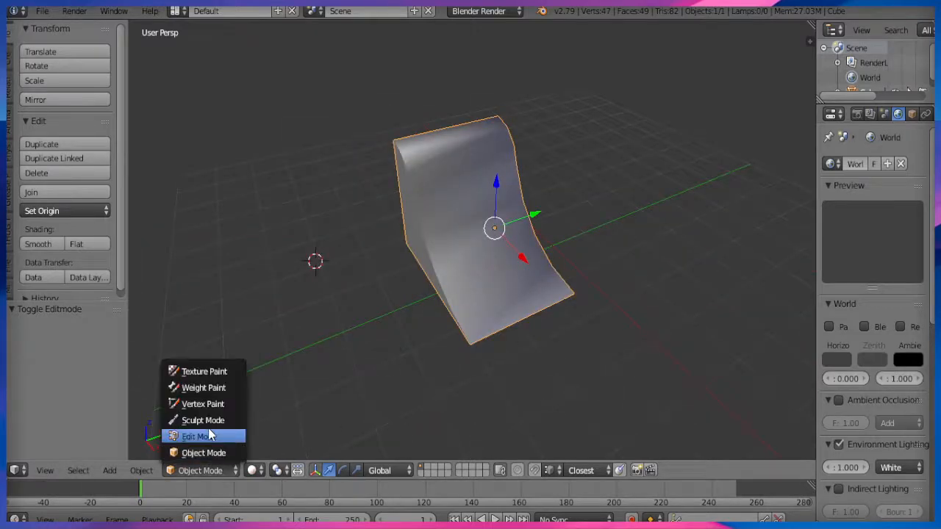
pyautogui.click(236, 436)
# Duplicate the whole ramp mesh along Y and rotate the copy 30° about Z.
pyautogui.press('a')
pyautogui.hotkey('shift', 'd')
pyautogui.press('y')
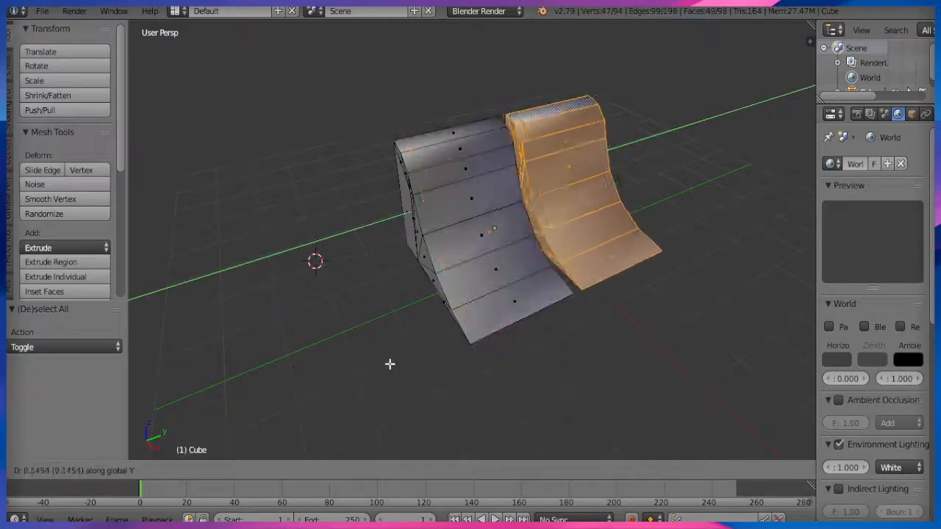
pyautogui.click(398, 362)
pyautogui.write('rz')
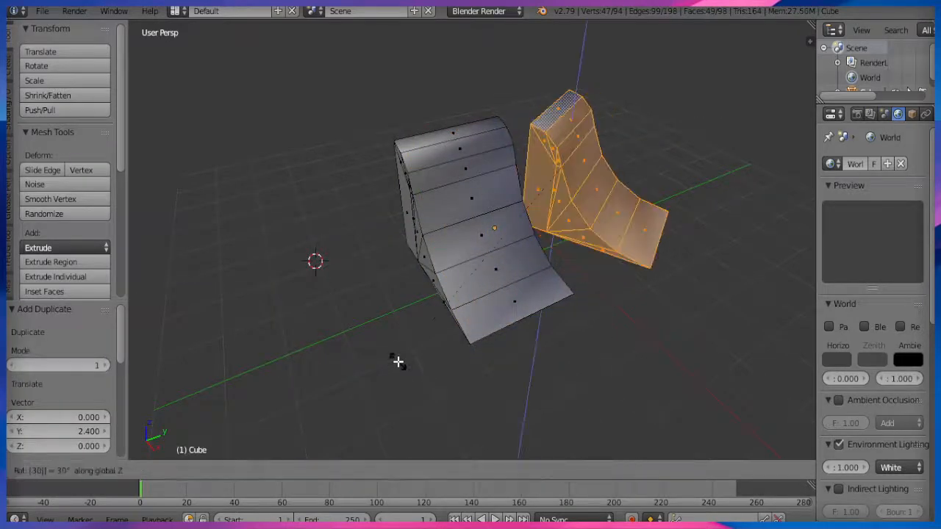
pyautogui.write('-30')
pyautogui.press('-')
pyautogui.press('Return')
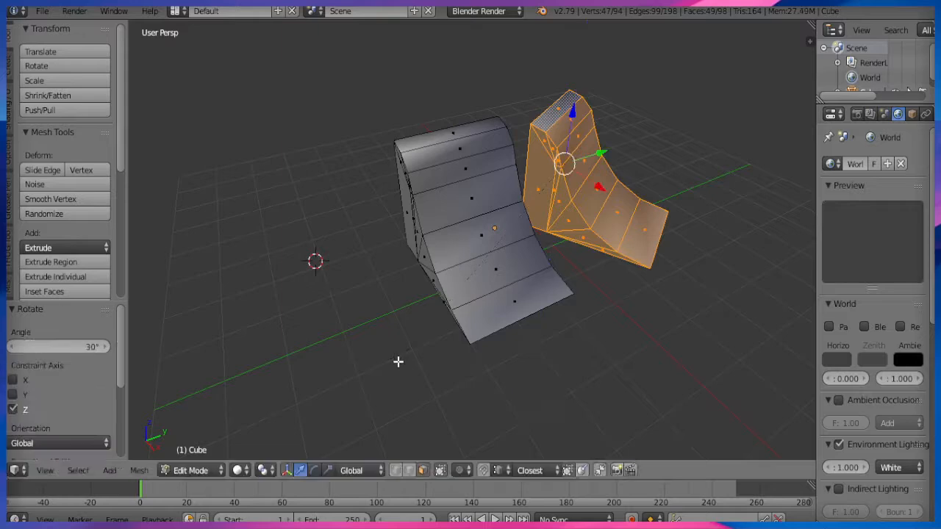
# Move the rotated copy so it butts against the original ramp.
pyautogui.moveTo(400, 361); pyautogui.dragTo(484, 318, button='middle')
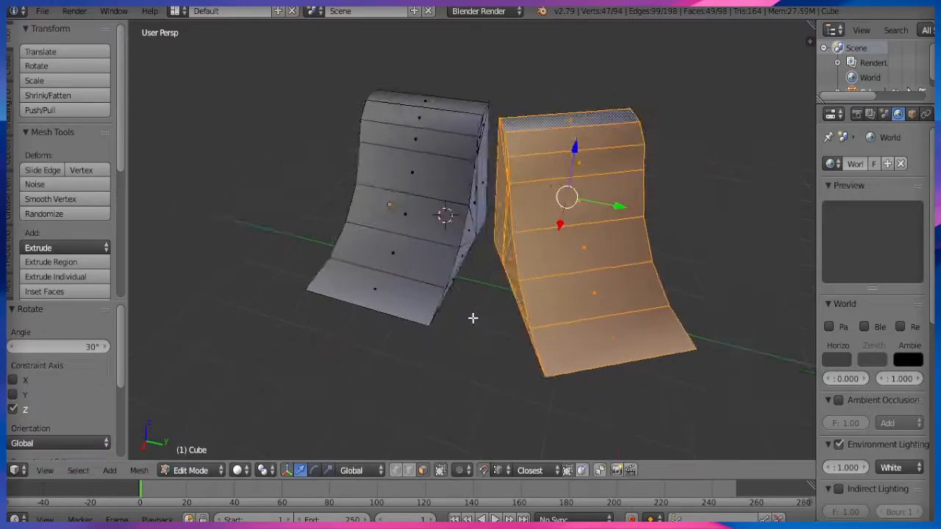
pyautogui.press('g')
pyautogui.click(495, 225)
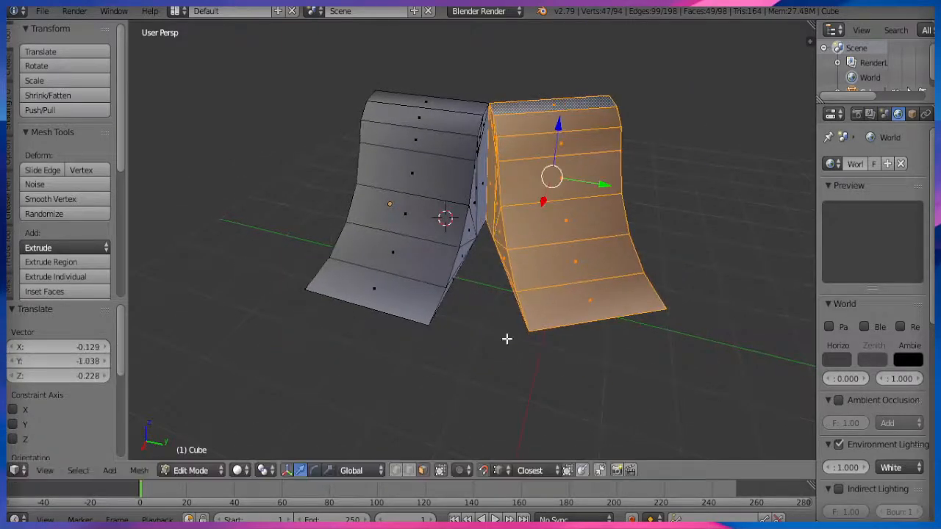
pyautogui.scroll(2, 488, 324)
# Remove doubles across the whole mesh to merge the seam's duplicate vertices.
pyautogui.press('a')
pyautogui.press('w')
pyautogui.click(622, 129)
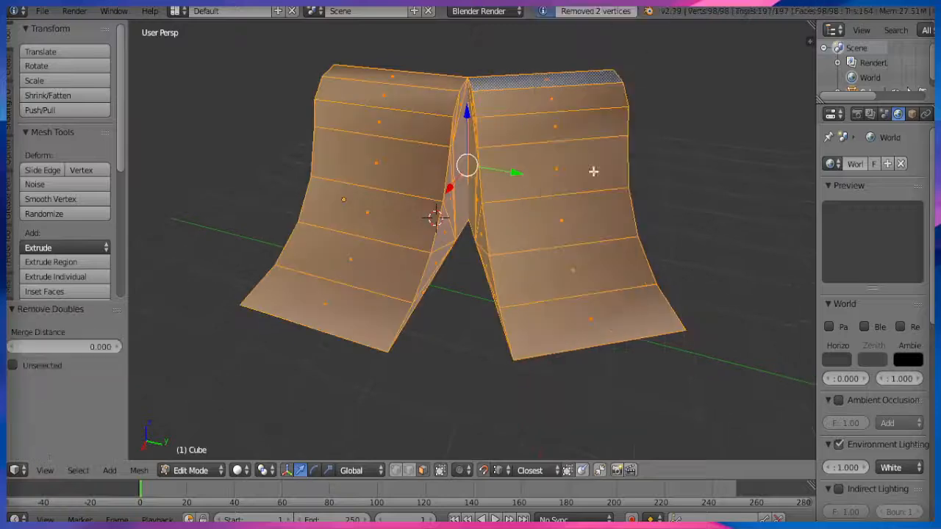
# Fill the first face at the seam's base and flip its normals.
pyautogui.rightClick(414, 340)
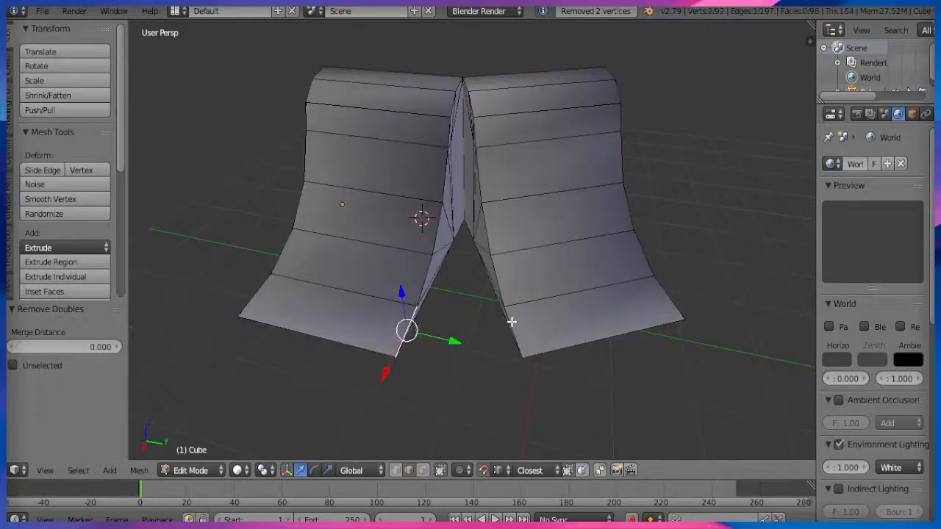
pyautogui.press('f')
pyautogui.press('w')
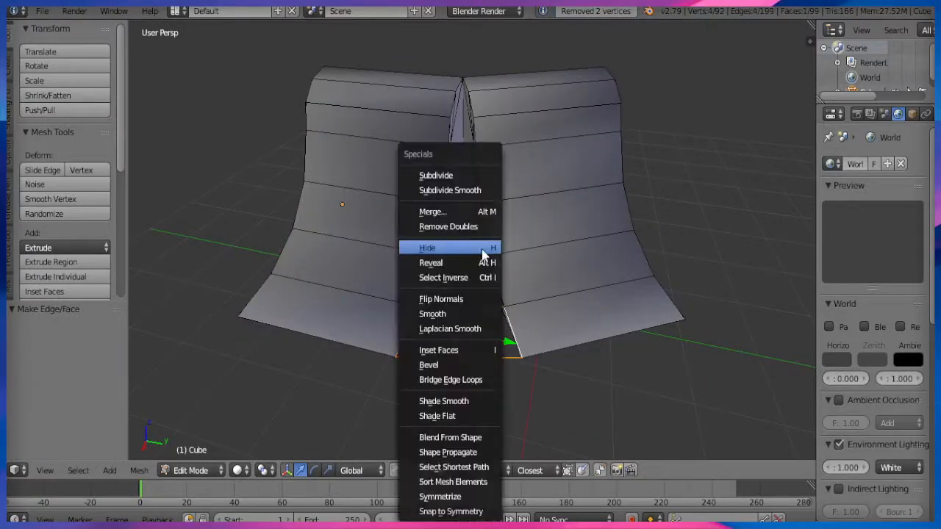
pyautogui.click(478, 309)
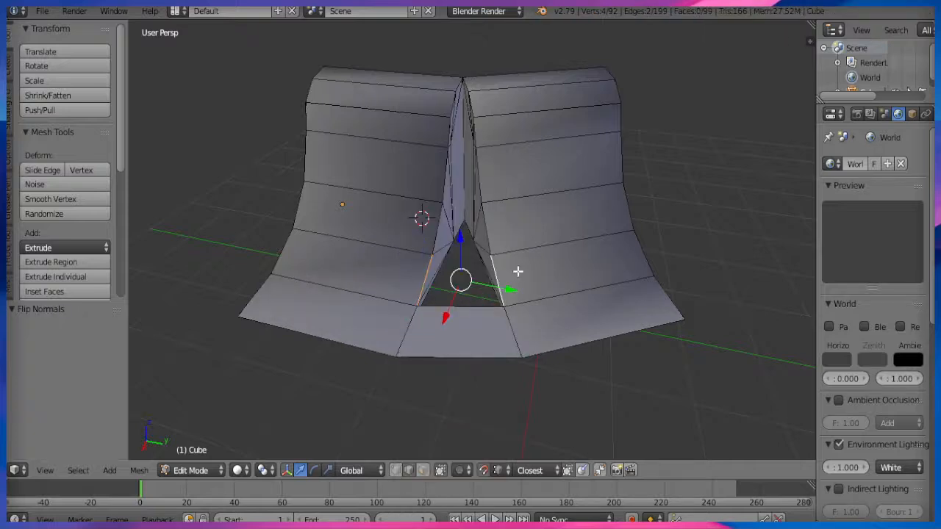
# Fill further faces up the seam gap through to the top.
pyautogui.press('f')
pyautogui.press('f')
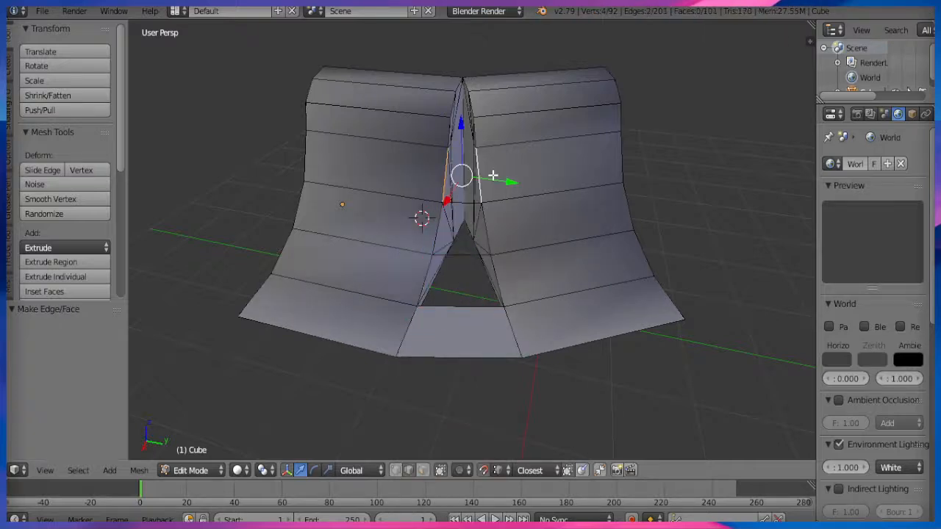
pyautogui.press('f')
pyautogui.scroll(2, 496, 230)
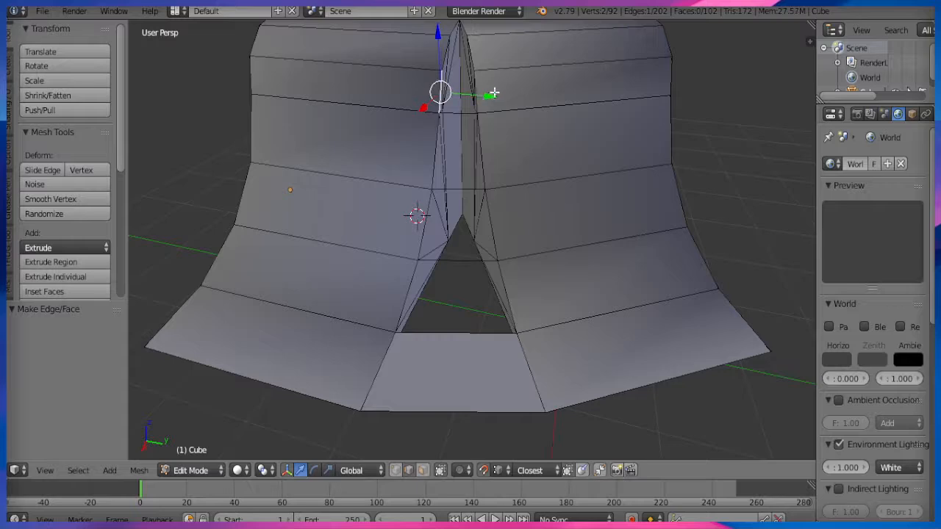
pyautogui.press('f')
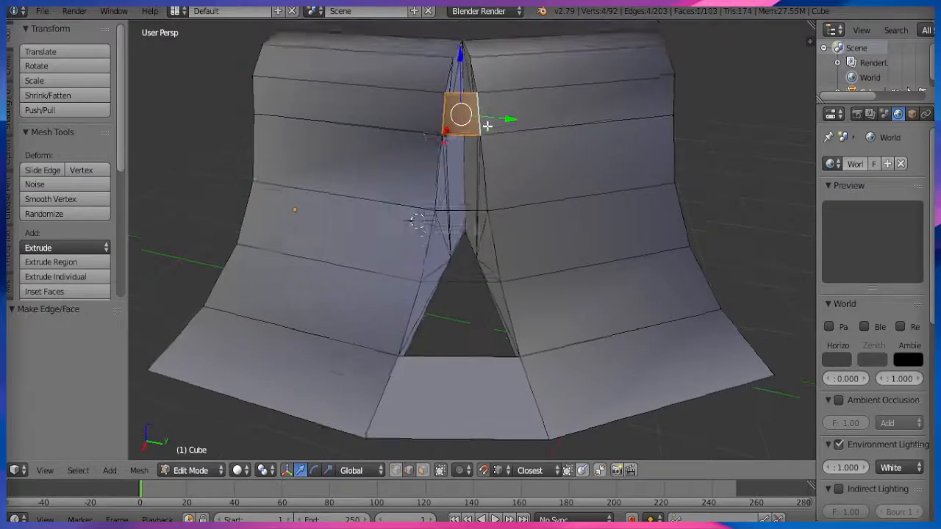
pyautogui.scroll(2, 485, 89)
pyautogui.rightClick(454, 118)
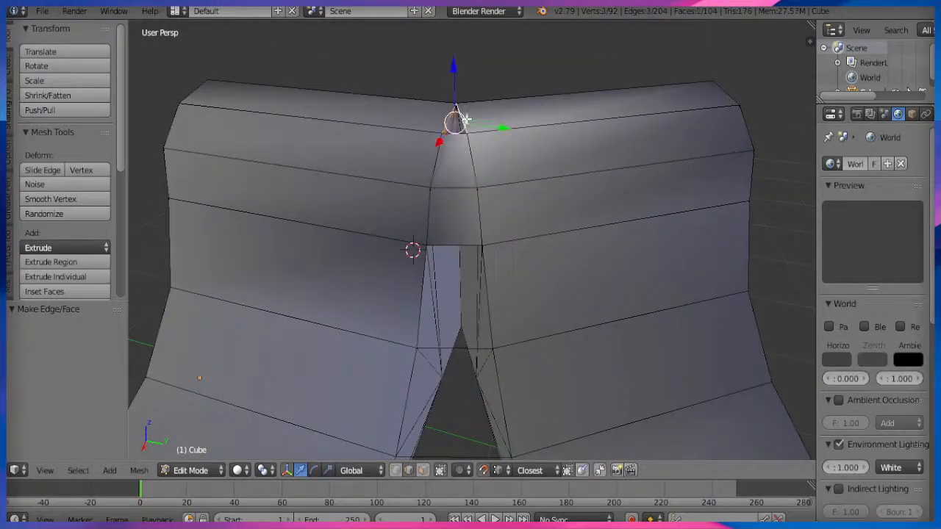
pyautogui.press('f')
pyautogui.scroll(-2, 427, 316)
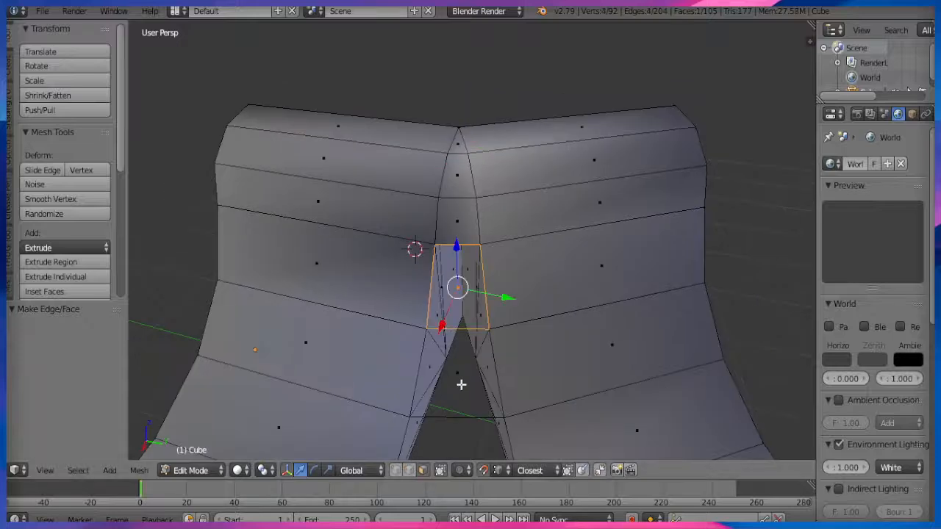
# Flip the normals of the newly filled seam faces.
pyautogui.keyDown('shift'); pyautogui.rightClick(459, 377); pyautogui.keyUp('shift')
pyautogui.moveTo(459, 377); pyautogui.dragTo(483, 256, button='middle')
pyautogui.press('w')
pyautogui.click(463, 330)
# Select the corner ramp's curved faces and seam strip and smooth-shade them.
pyautogui.press('a')
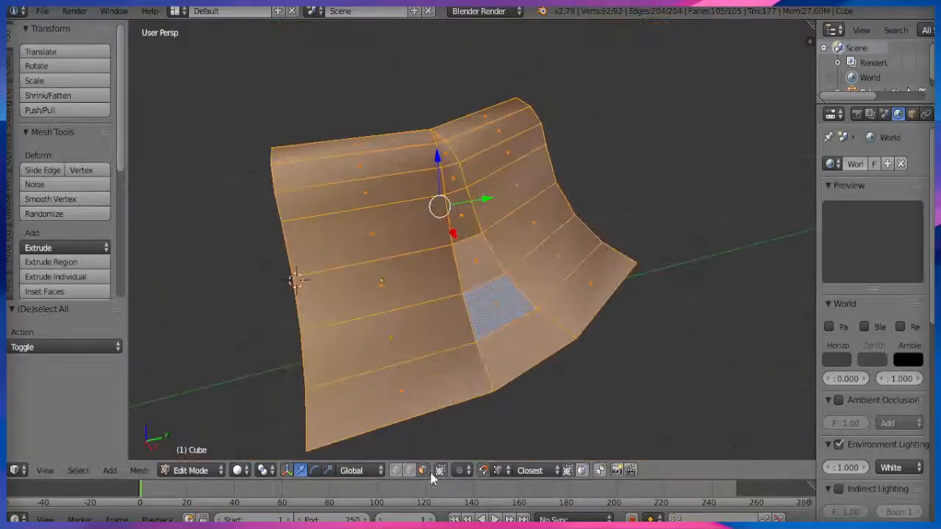
pyautogui.rightClick(417, 388)
pyautogui.keyDown('ctrl'); pyautogui.rightClick(436, 141); pyautogui.keyUp('ctrl')
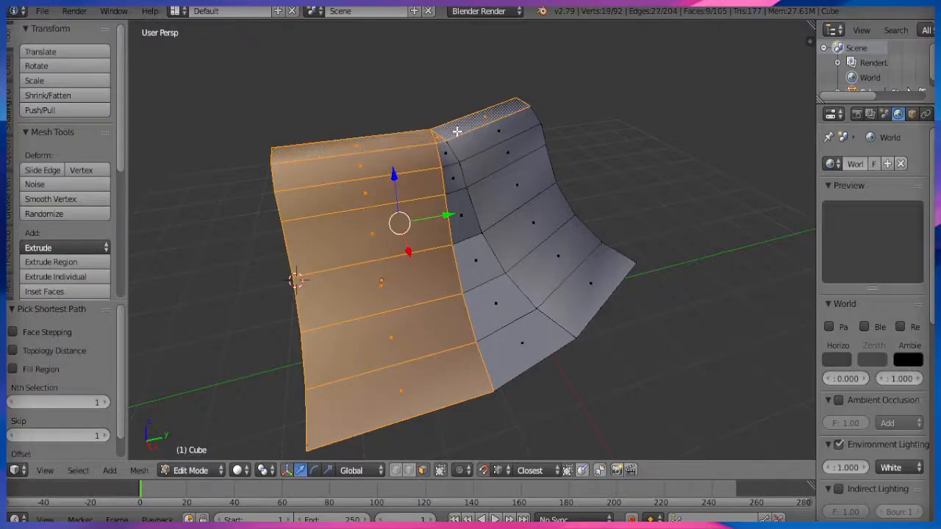
pyautogui.keyDown('ctrl'); pyautogui.rightClick(456, 131); pyautogui.keyUp('ctrl')
pyautogui.keyDown('ctrl'); pyautogui.rightClick(444, 151); pyautogui.keyUp('ctrl')
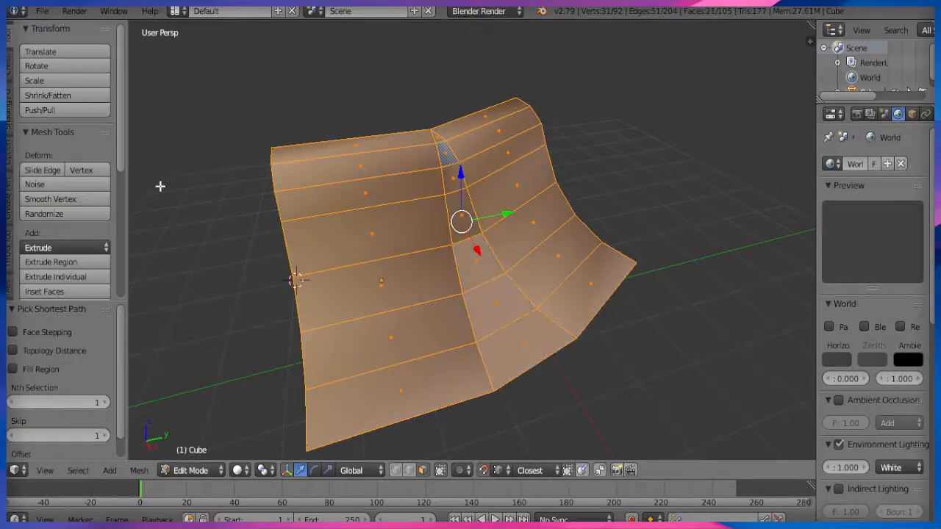
pyautogui.click(9, 110)
pyautogui.click(39, 67)
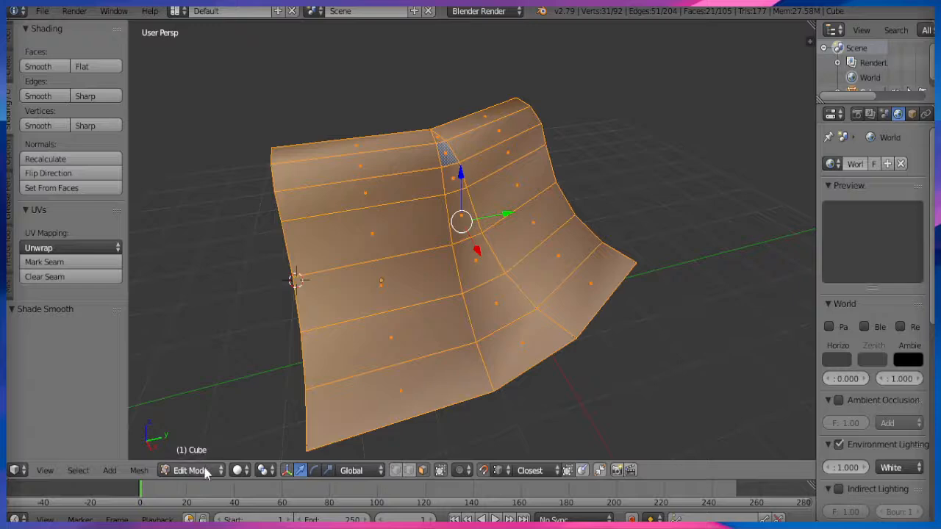
# Return to Object Mode and preview the ramp in Rendered shading.
pyautogui.press('Tab')
pyautogui.press('a')
pyautogui.moveTo(306, 382)
pyautogui.mouseDown(button='middle')
pyautogui.moveTo(376, 327)
pyautogui.moveTo(511, 298)
pyautogui.moveTo(504, 344)
pyautogui.moveTo(336, 330)
pyautogui.mouseUp(button='middle')
pyautogui.click(252, 471)
pyautogui.click(275, 372)
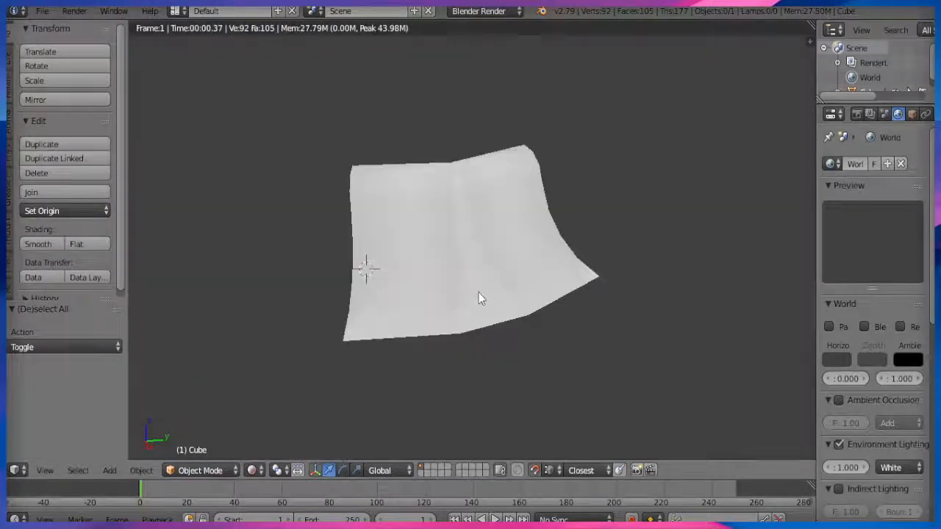
pyautogui.moveTo(519, 299); pyautogui.dragTo(304, 388, button='middle')
pyautogui.moveTo(449, 357); pyautogui.dragTo(556, 359, button='middle')
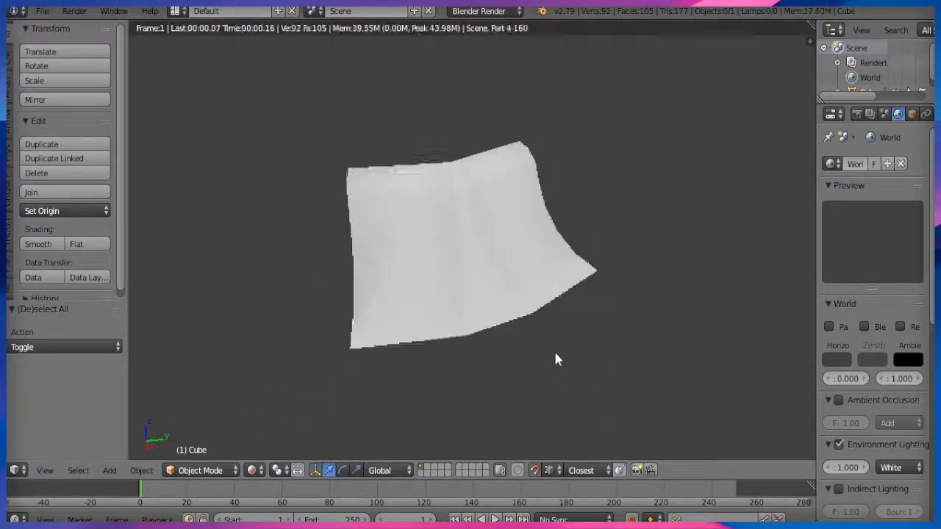
# Check the braced back in Solid shading, then re-render from the front view.
pyautogui.click(249, 471)
pyautogui.click(252, 418)
pyautogui.moveTo(346, 362)
pyautogui.mouseDown(button='middle')
pyautogui.moveTo(398, 335)
pyautogui.moveTo(488, 316)
pyautogui.moveTo(662, 304)
pyautogui.moveTo(614, 326)
pyautogui.moveTo(513, 326)
pyautogui.moveTo(326, 452)
pyautogui.mouseUp(button='middle')
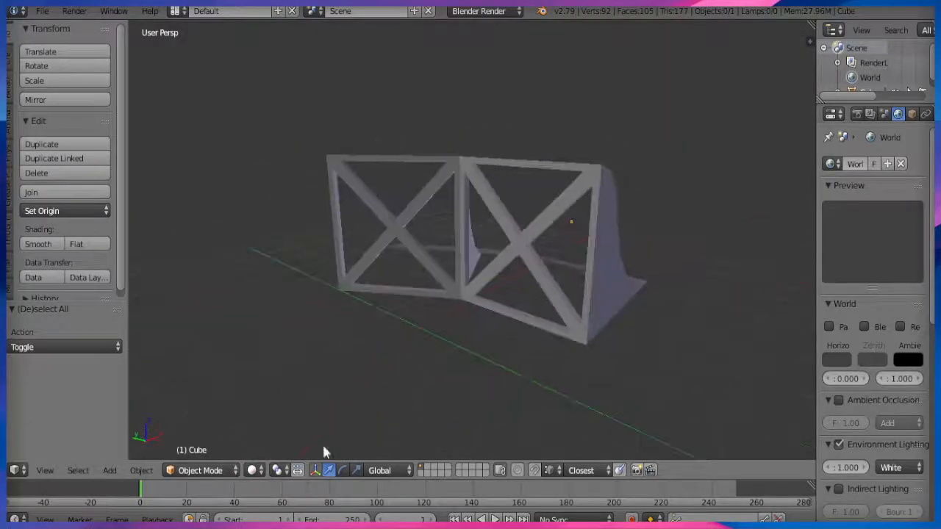
pyautogui.click(252, 470)
pyautogui.click(281, 373)
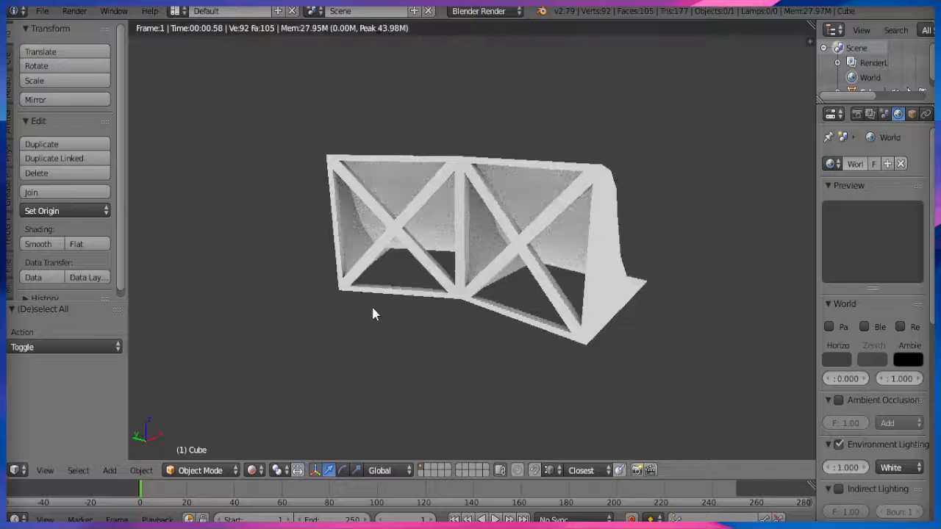
pyautogui.press('KP_1')
# Switch to Material shading and orbit around the finished corner ramp.
pyautogui.click(252, 470)
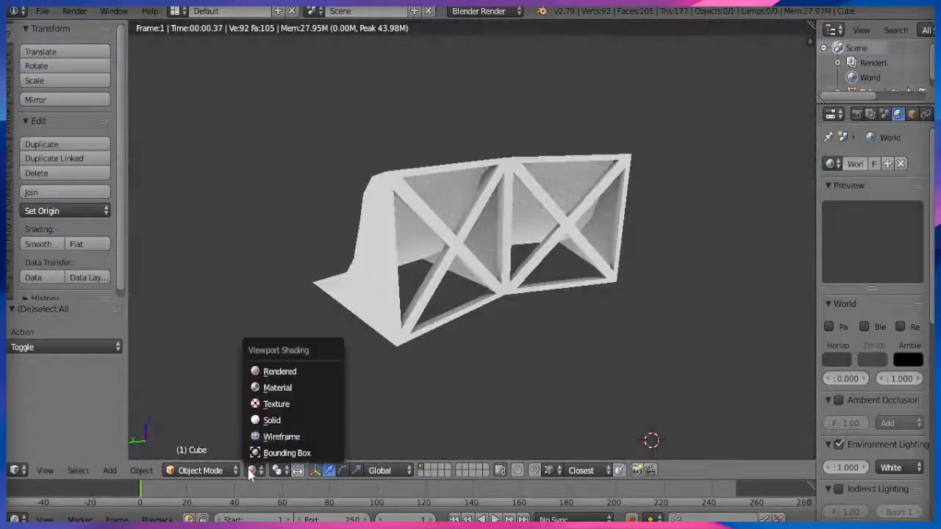
pyautogui.click(284, 388)
pyautogui.moveTo(473, 315)
pyautogui.mouseDown(button='middle')
pyautogui.moveTo(491, 319)
pyautogui.moveTo(311, 330)
pyautogui.mouseUp(button='middle')
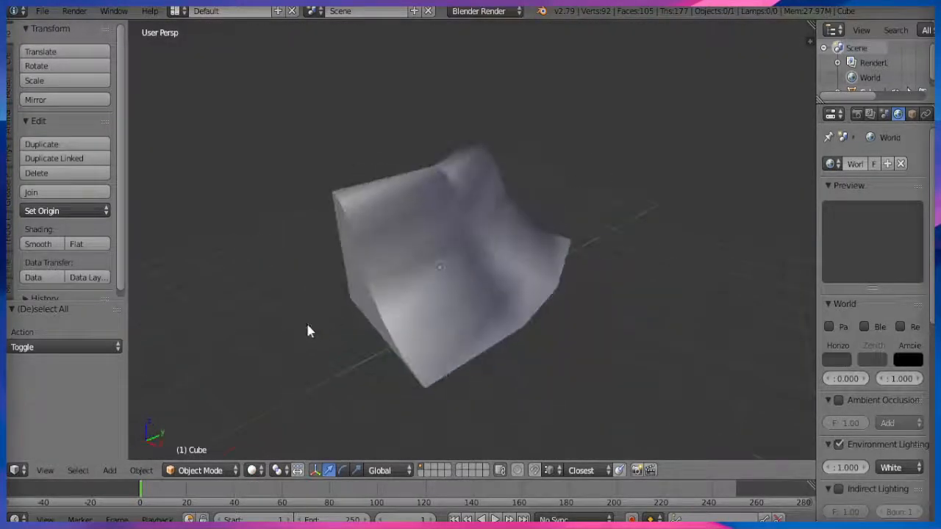